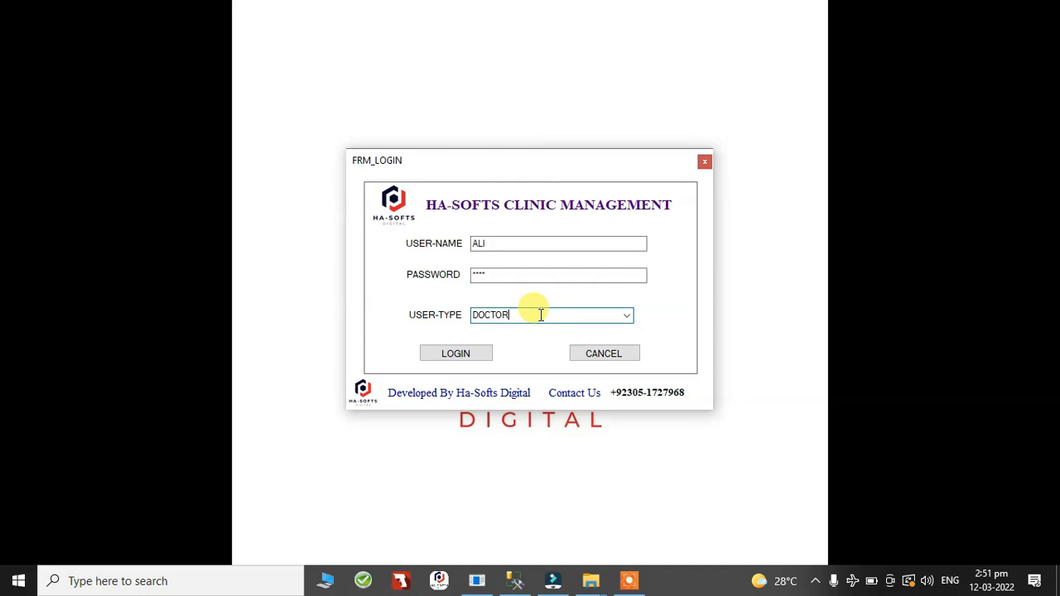
# Log in with the DOCTOR user type and open the medicines form from the basic data.
pyautogui.click(454, 353)
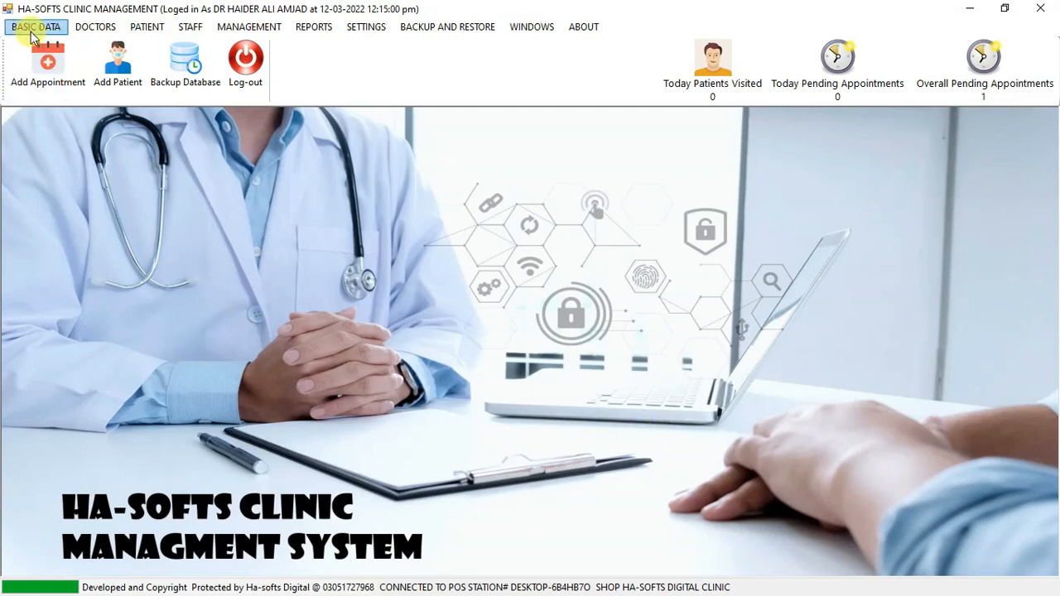
pyautogui.click(32, 34)
pyautogui.click(50, 42)
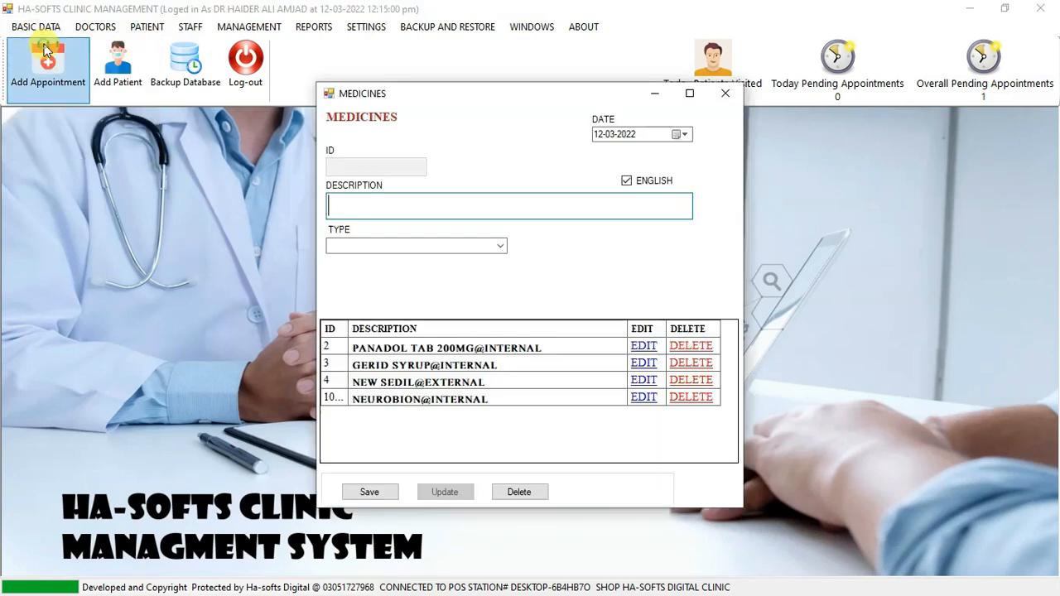
# Load the PANADOL TAB 200MG medicine for editing, look at its description and type options, and close the form without saving.
pyautogui.click(643, 348)
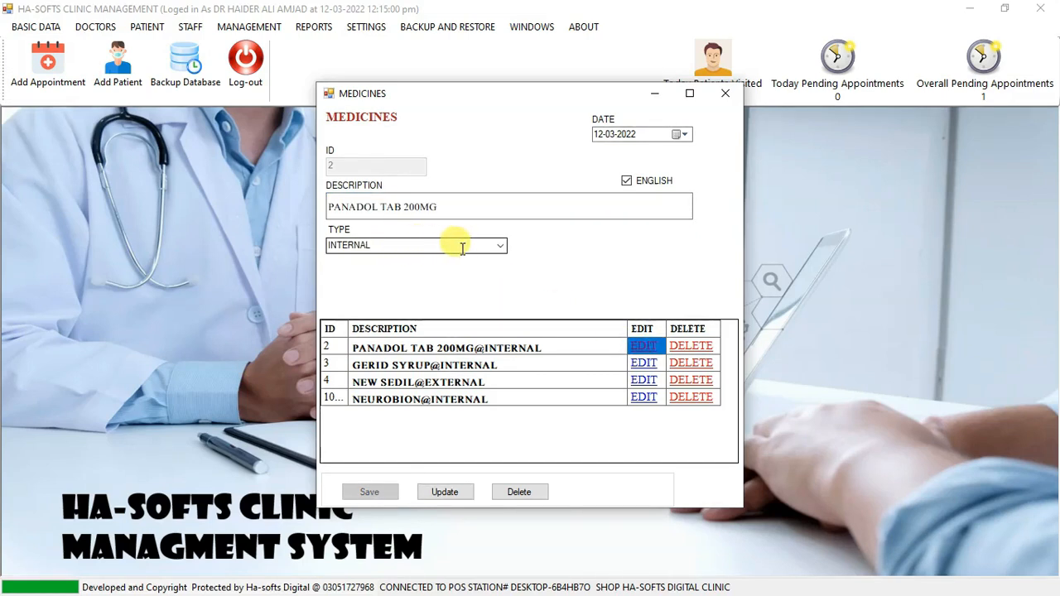
pyautogui.click(498, 248)
pyautogui.click(463, 247)
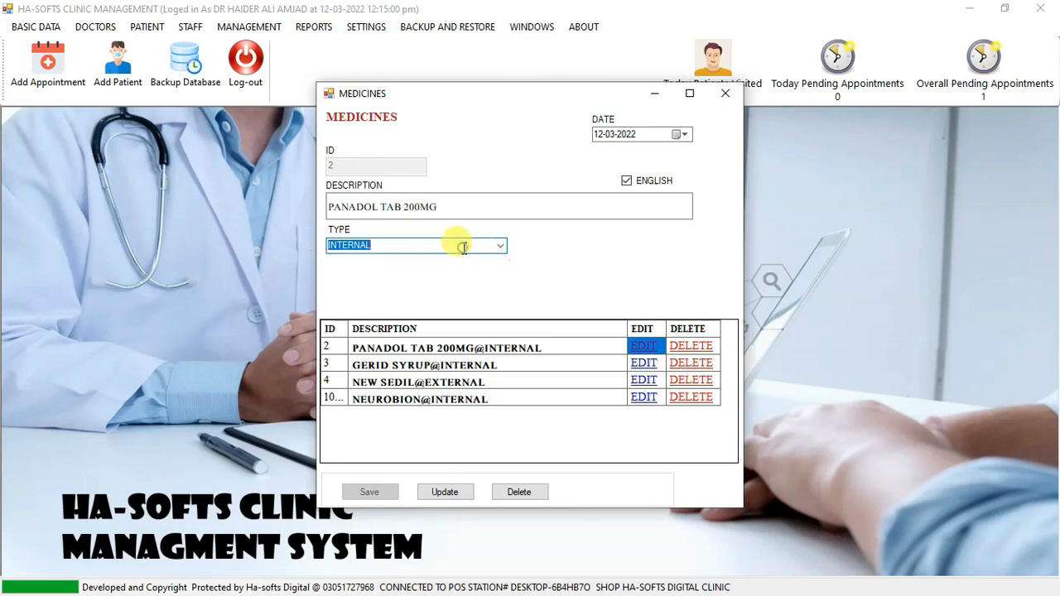
pyautogui.click(463, 247)
pyautogui.click(498, 245)
pyautogui.click(498, 244)
pyautogui.click(466, 201)
pyautogui.click(726, 93)
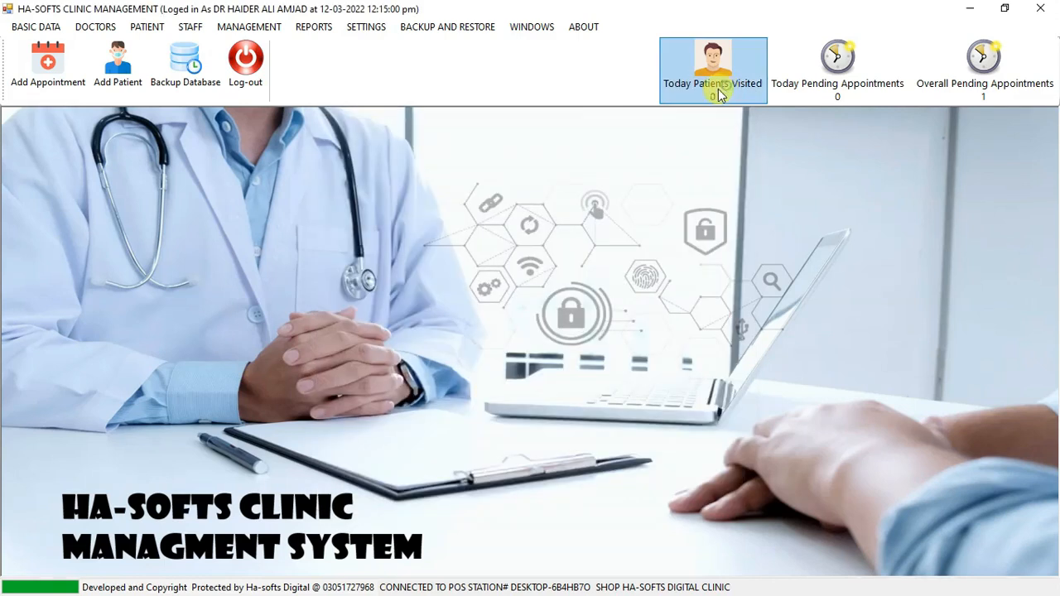
# Add a symptom with the description BODY PAIN, save it and close the symptoms form.
pyautogui.click(51, 28)
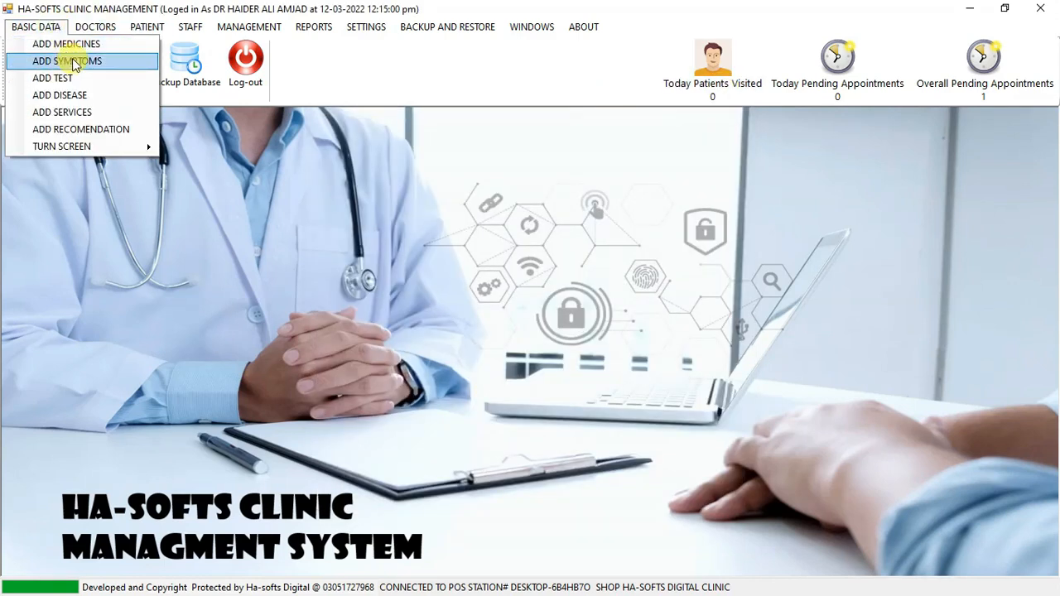
pyautogui.click(73, 62)
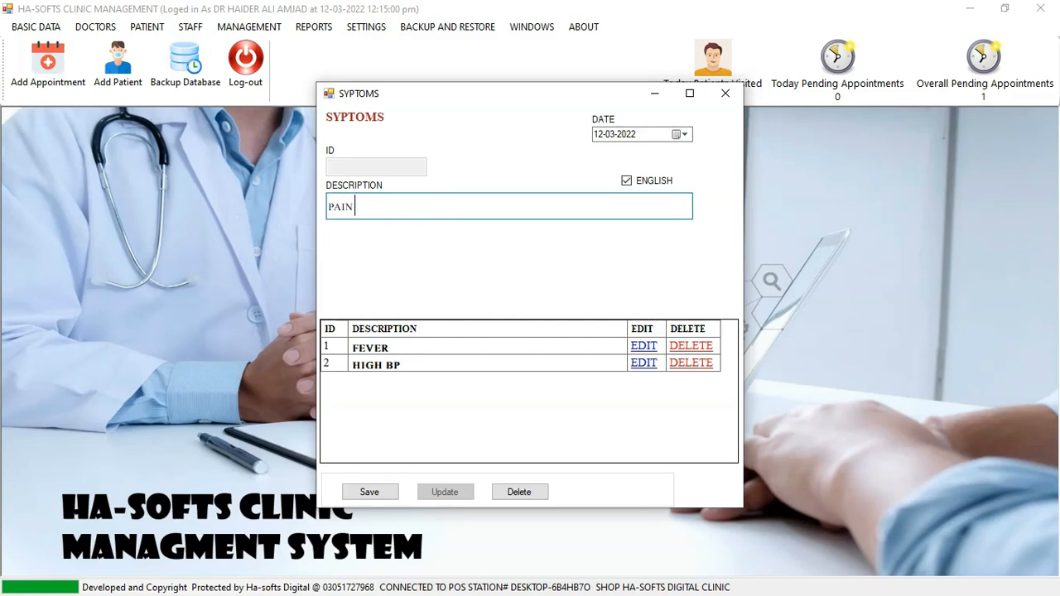
pyautogui.write('ODY')
pyautogui.click(368, 490)
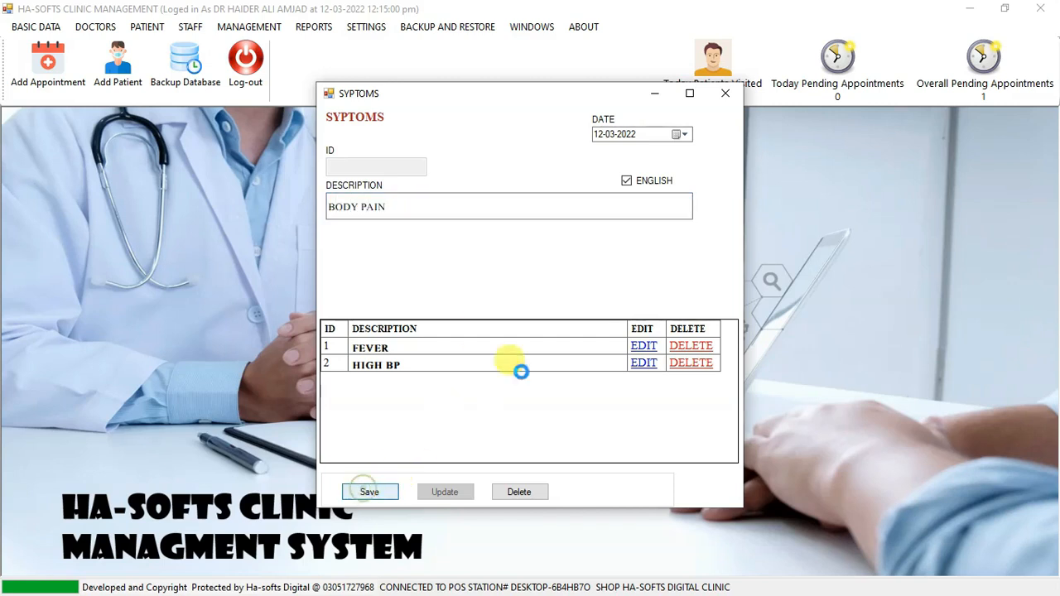
pyautogui.click(579, 361)
pyautogui.click(726, 93)
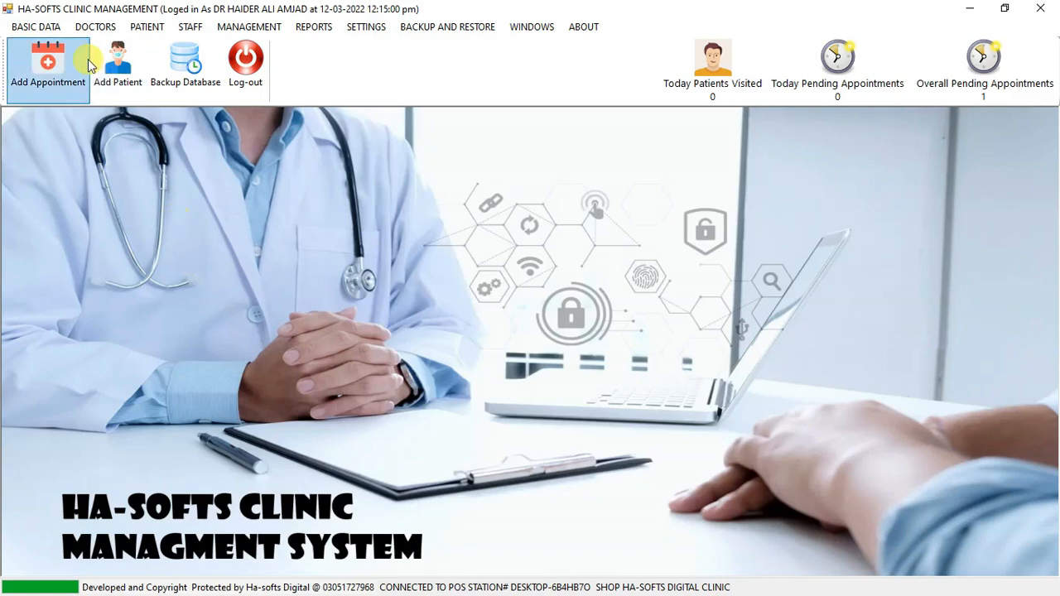
# Open the tests form, load the URINE TEST record to view its fee, and close the form.
pyautogui.click(48, 28)
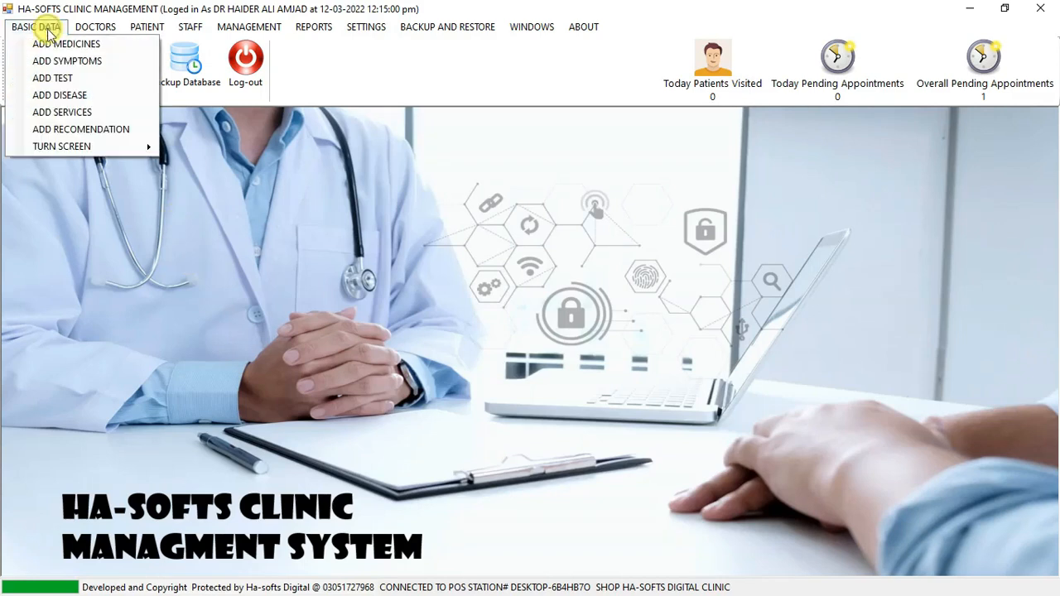
pyautogui.click(73, 76)
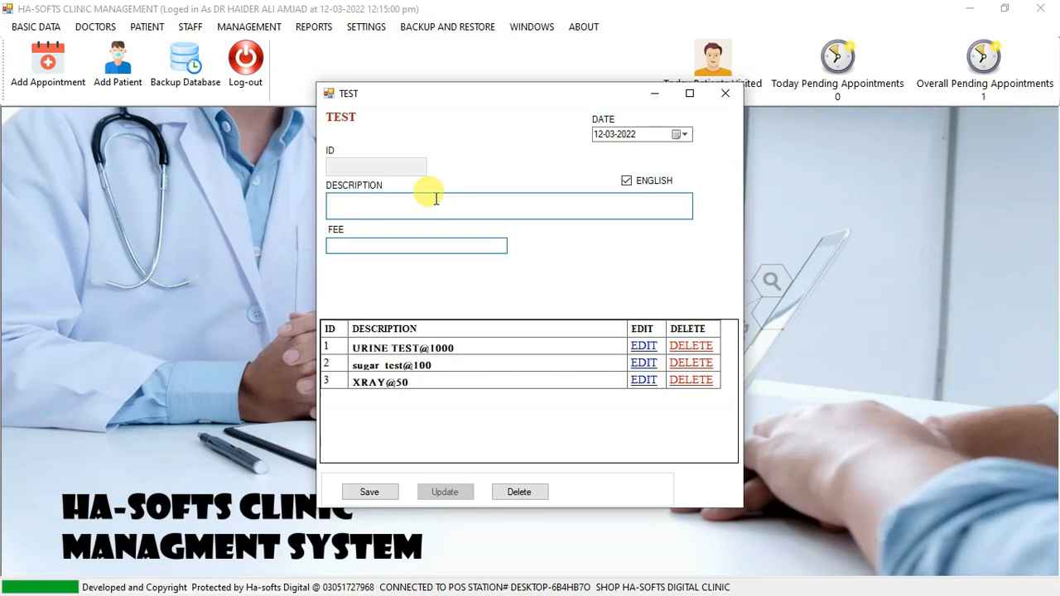
pyautogui.write('UR')
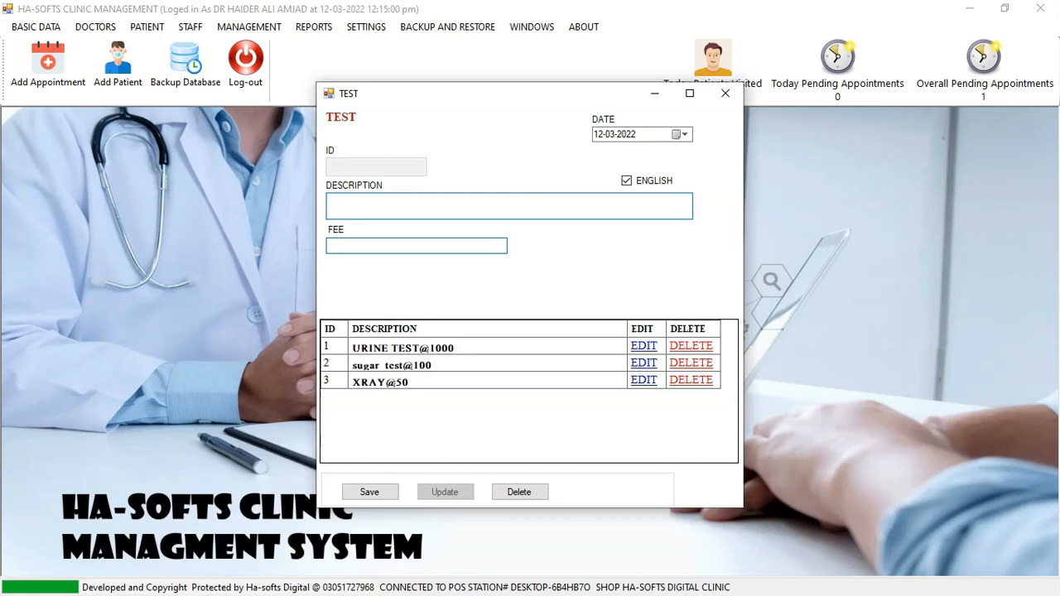
pyautogui.click(640, 347)
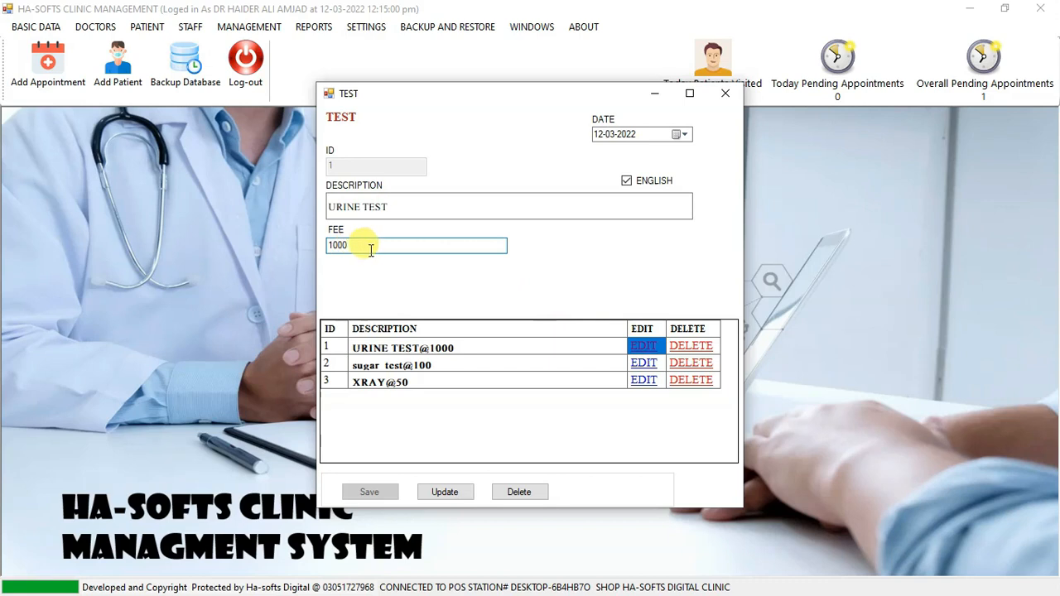
pyautogui.click(729, 96)
# Add a disease with the description MUSCLE DISORDER, save it and close the disease form.
pyautogui.click(42, 26)
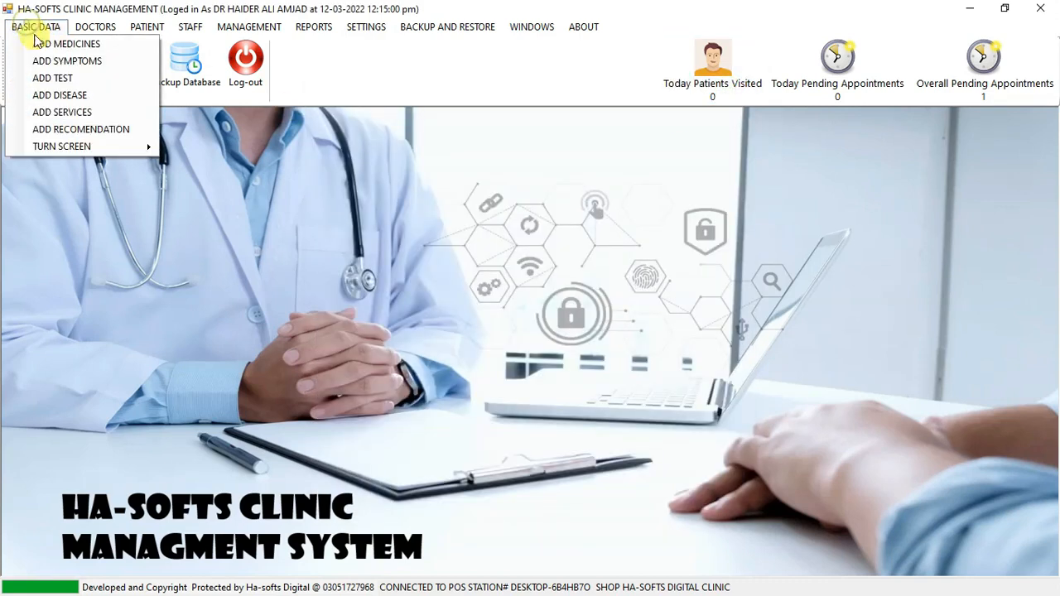
pyautogui.click(65, 94)
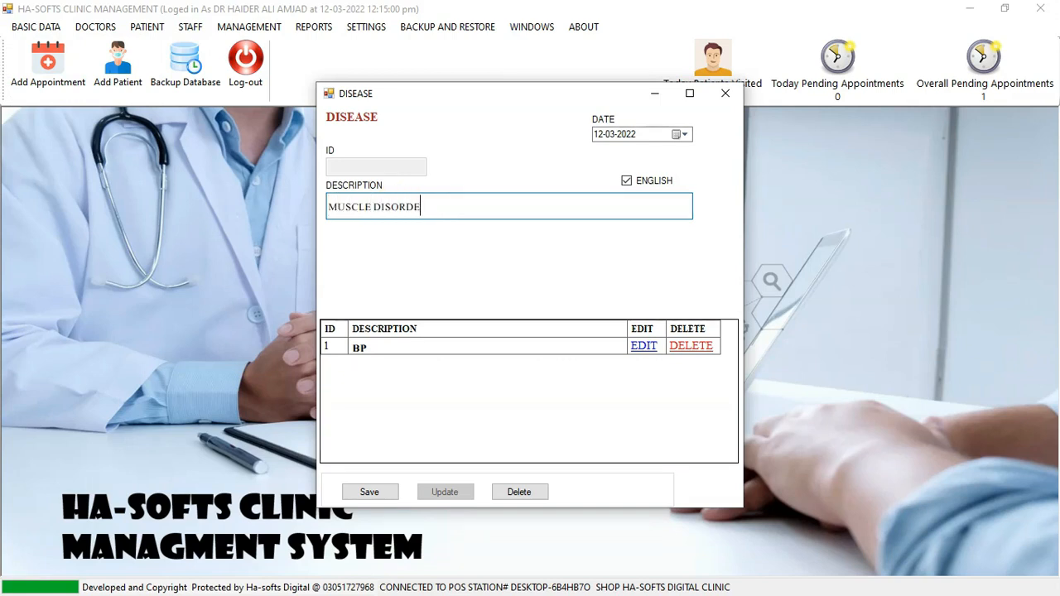
pyautogui.click(369, 492)
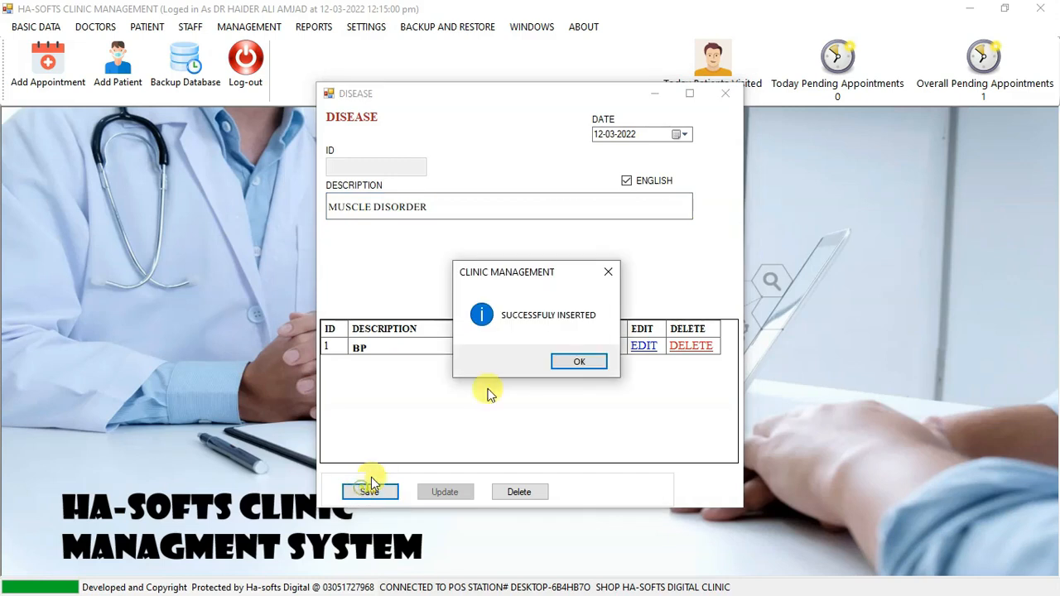
pyautogui.click(581, 363)
pyautogui.click(726, 94)
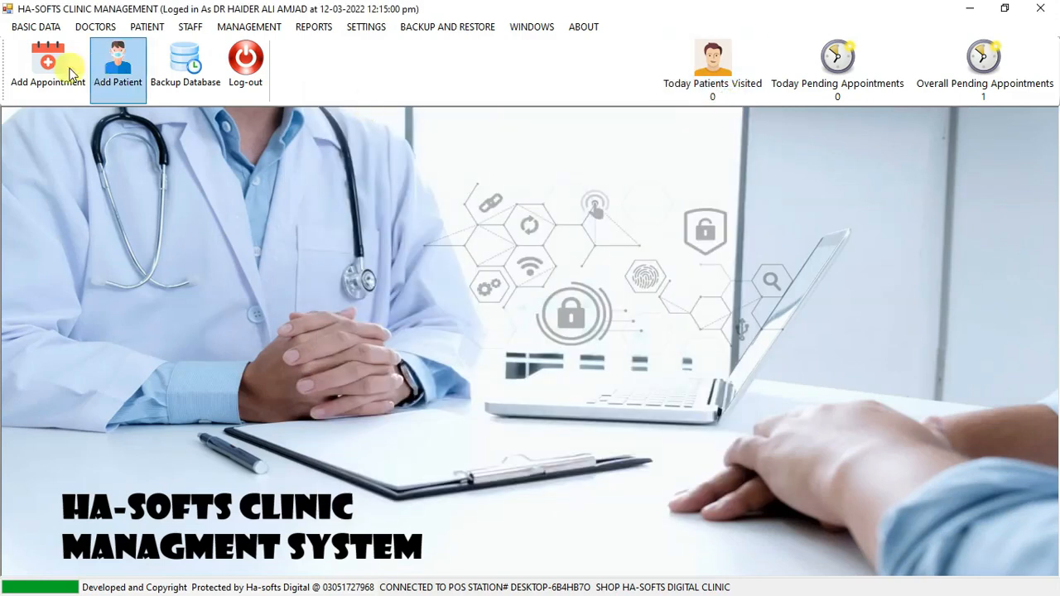
# Open the services form, look over the listed services and their fees, and close it.
pyautogui.click(22, 31)
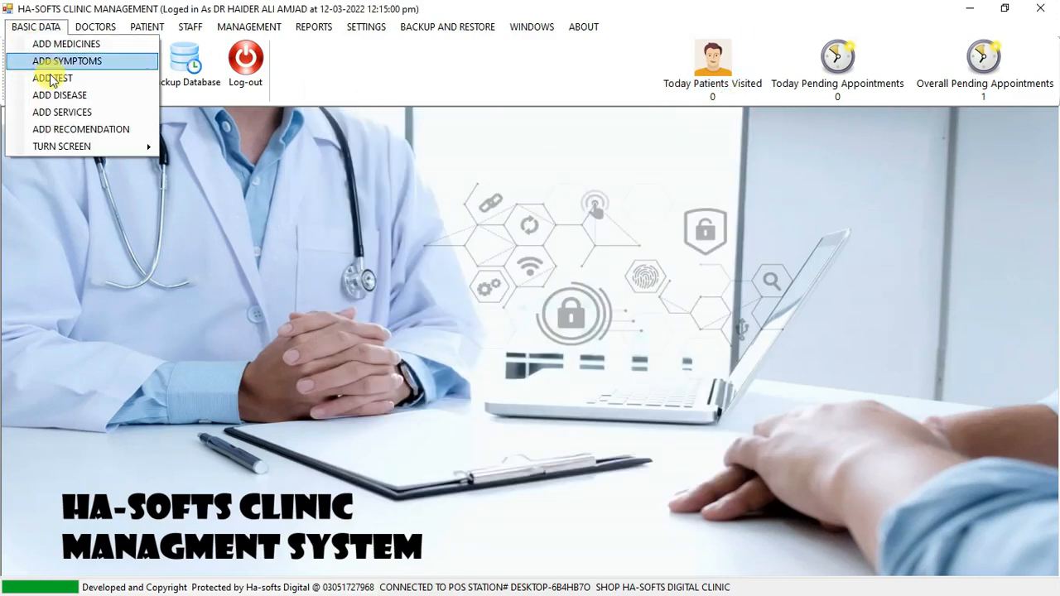
pyautogui.click(87, 113)
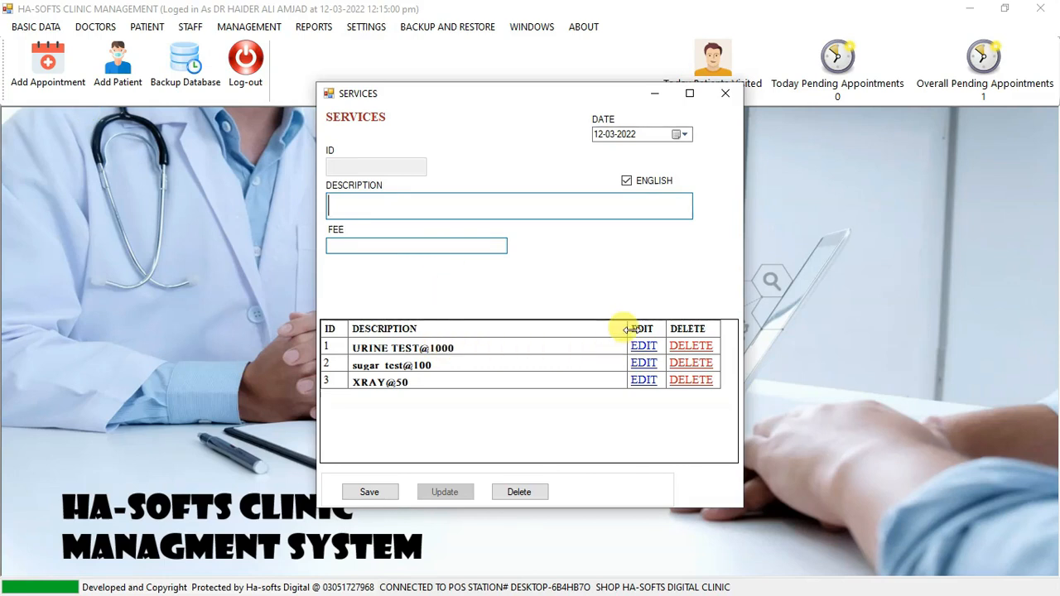
pyautogui.click(740, 97)
# Open the recommendations form and bring up its list of saved entries.
pyautogui.click(46, 27)
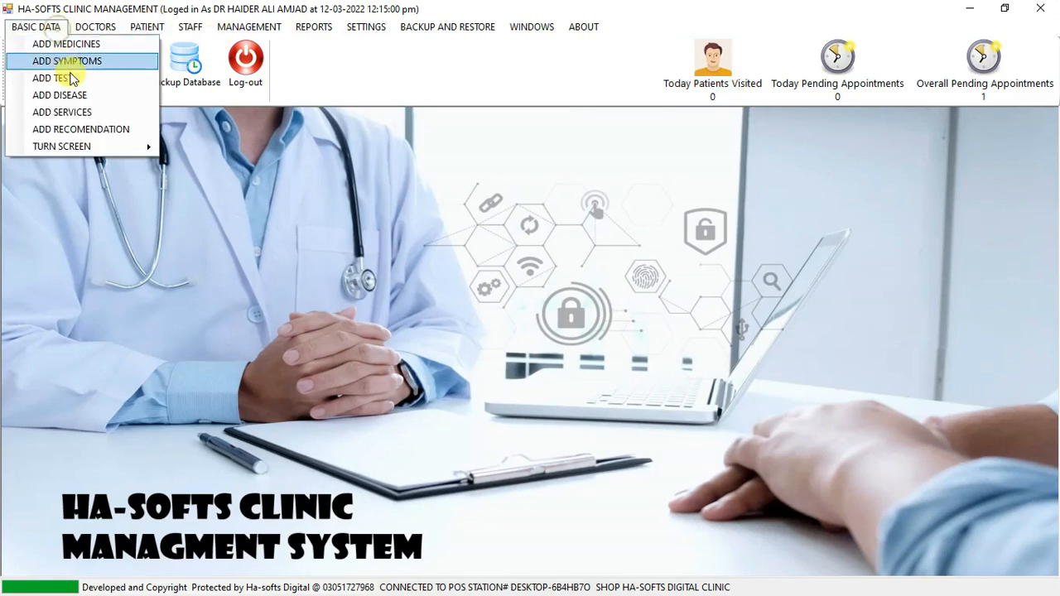
pyautogui.click(97, 129)
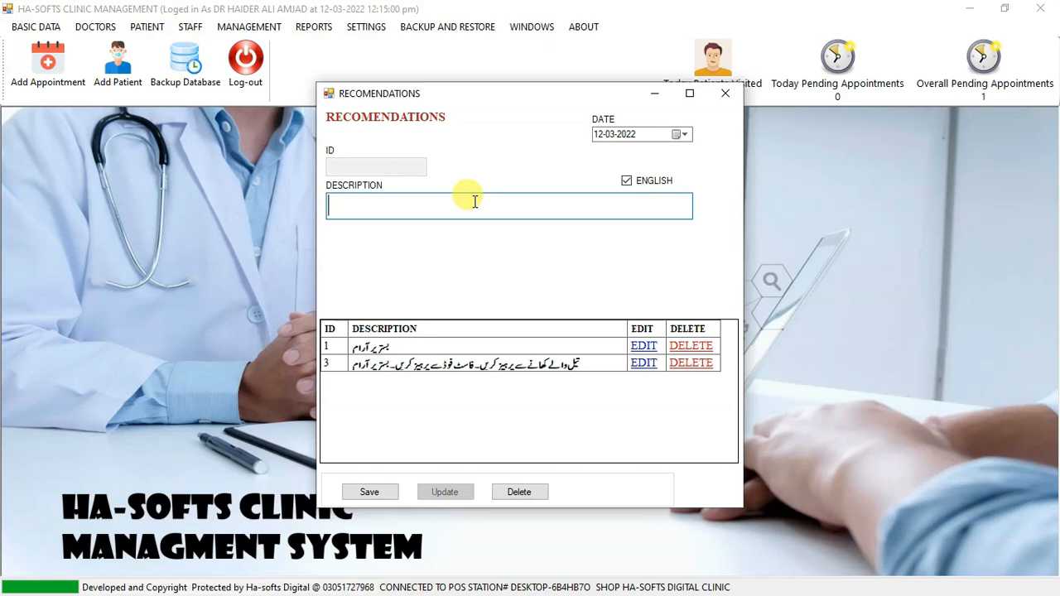
pyautogui.click(64, 26)
pyautogui.click(41, 31)
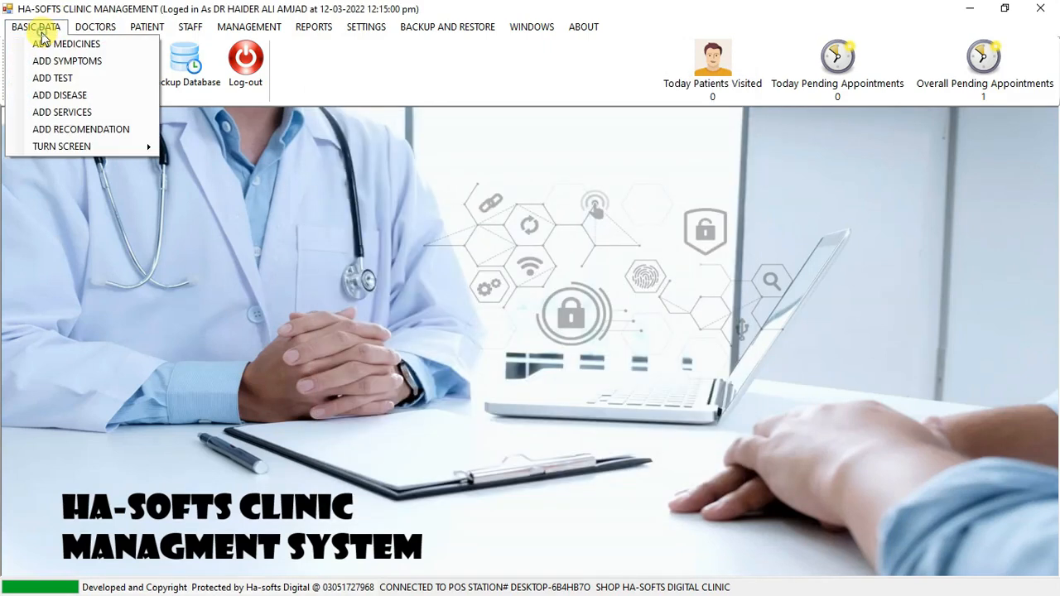
pyautogui.click(329, 361)
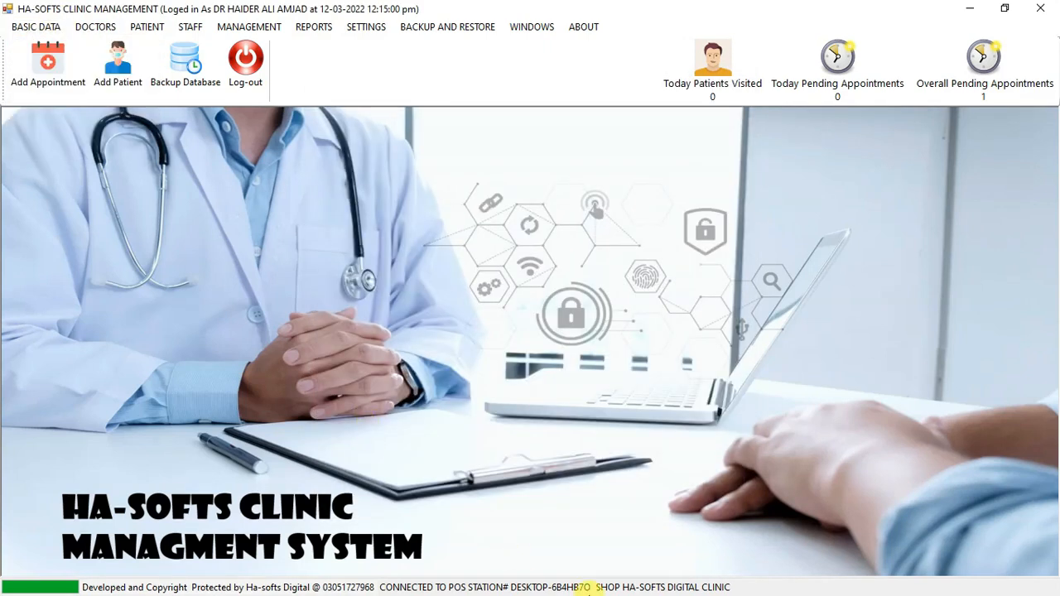
pyautogui.click(582, 553)
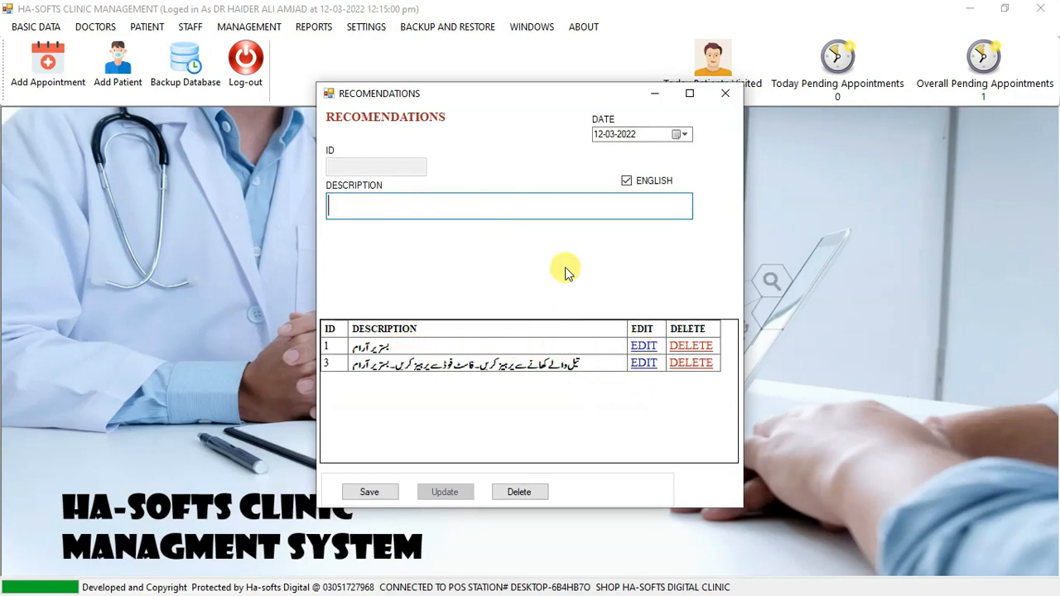
# Load the recommendation with ID 3, switch its description to Urdu and back to English, and close the form without updating.
pyautogui.click(640, 346)
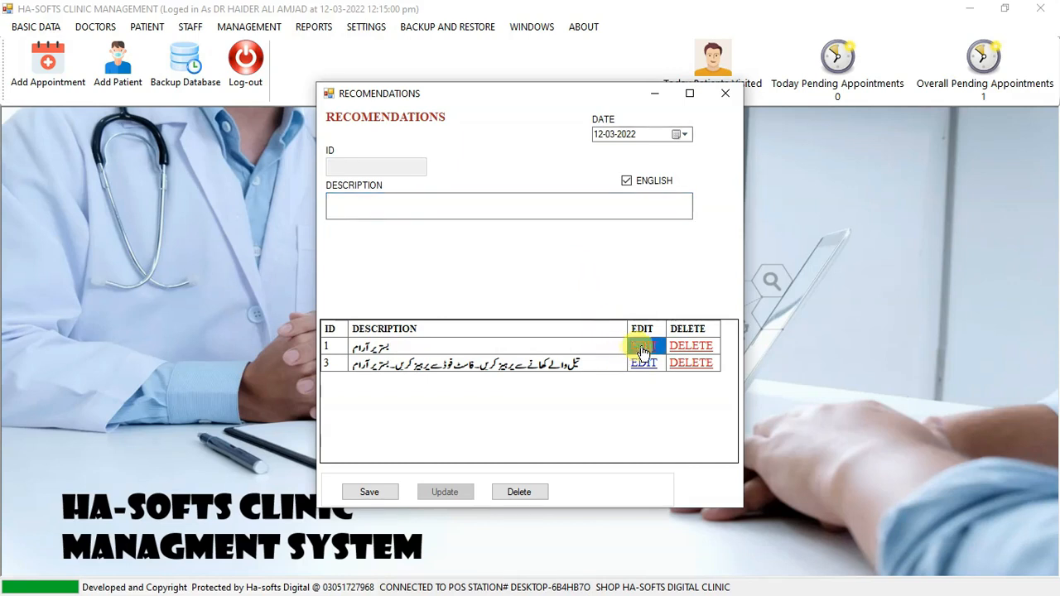
pyautogui.click(649, 370)
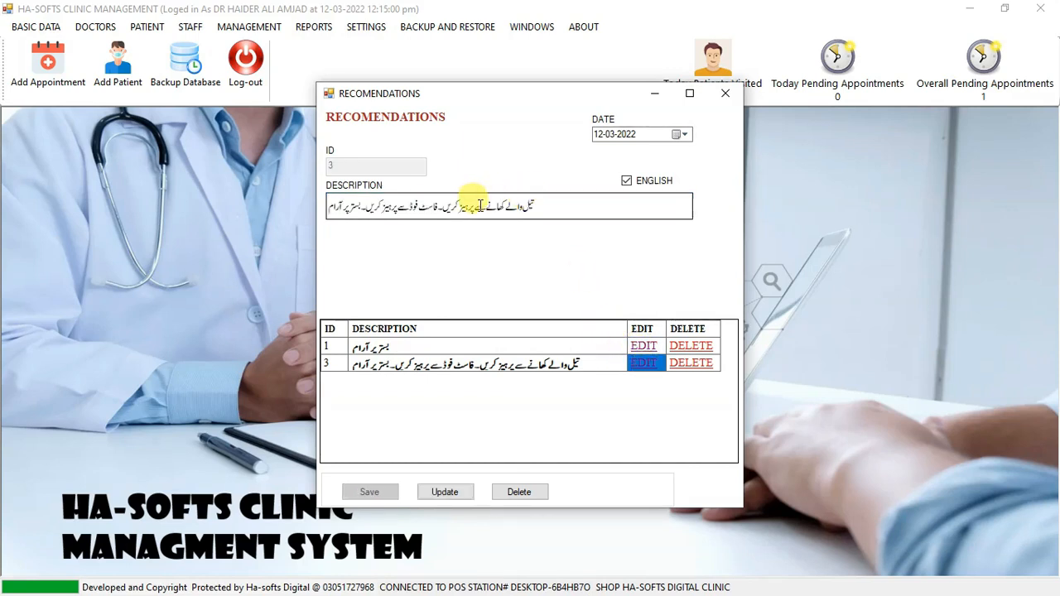
pyautogui.moveTo(540, 203); pyautogui.dragTo(351, 212)
pyautogui.click(566, 205)
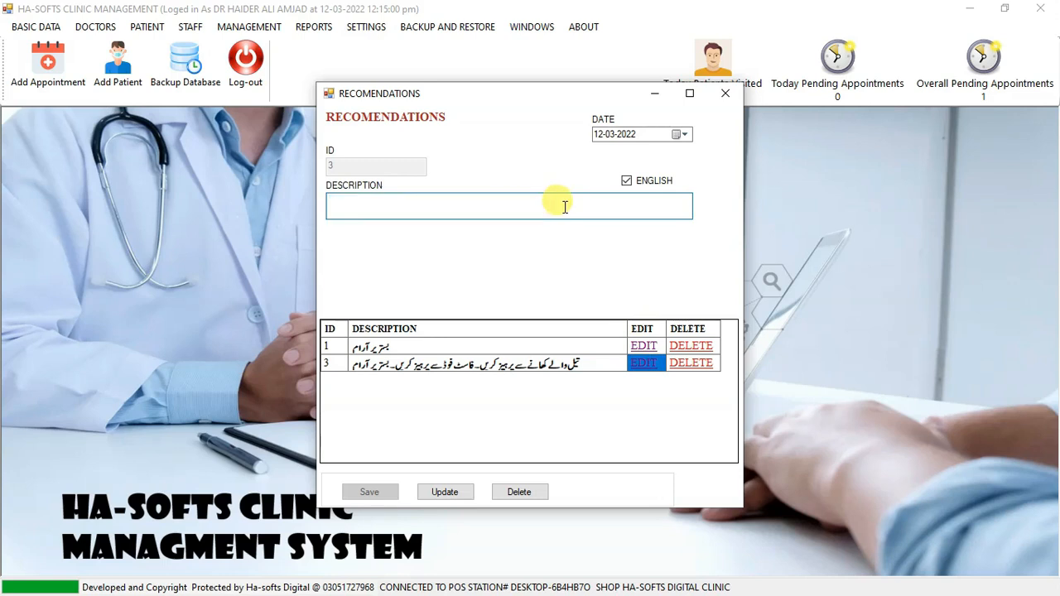
pyautogui.click(650, 187)
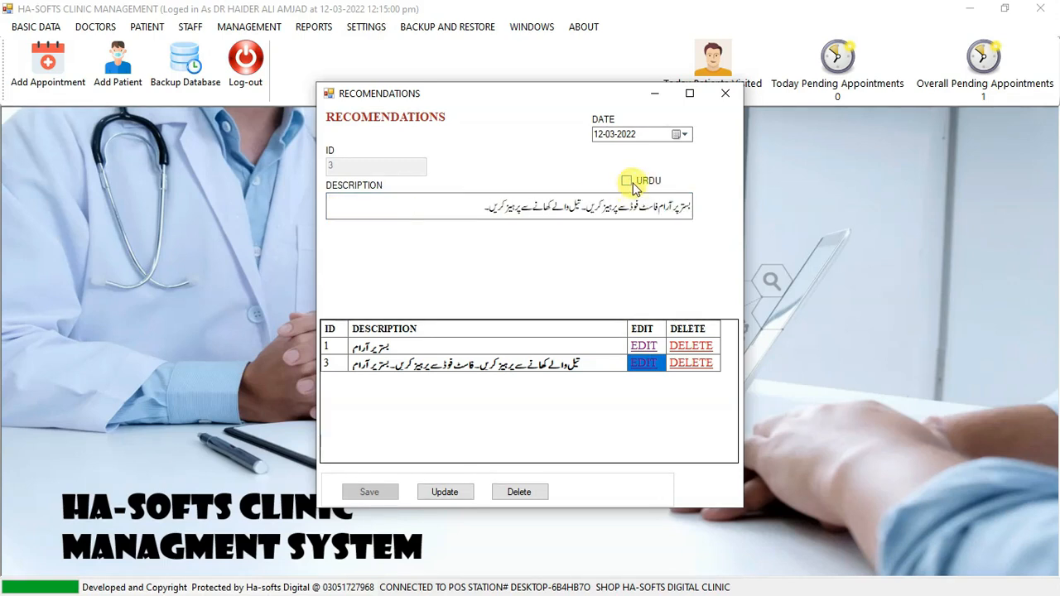
pyautogui.click(631, 184)
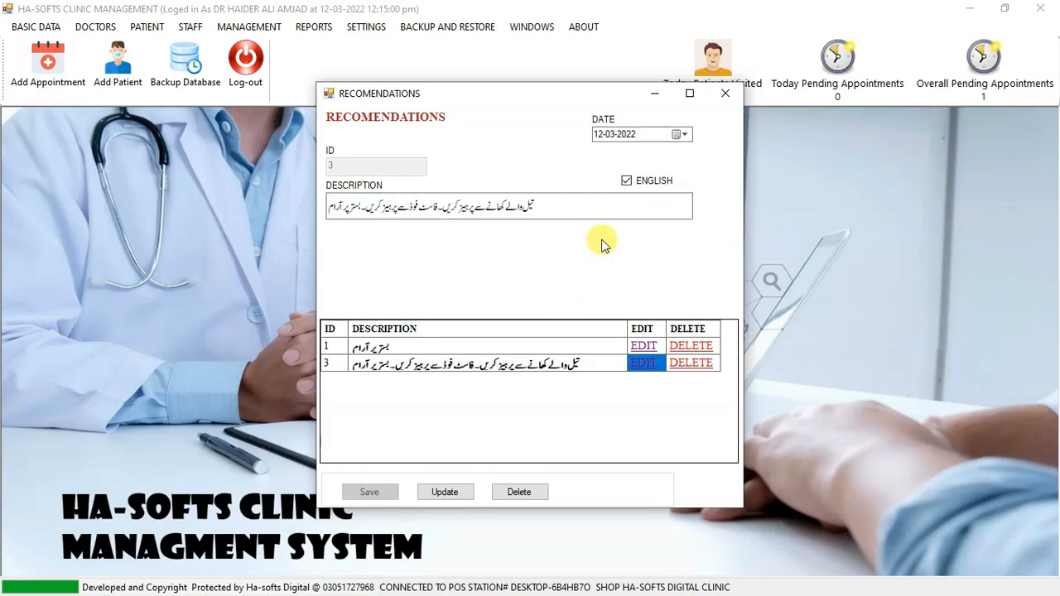
pyautogui.click(725, 93)
# Turn on the turn screen to view the patient token display, and close its window.
pyautogui.click(13, 27)
pyautogui.click(12, 24)
pyautogui.click(14, 27)
pyautogui.moveTo(116, 151)
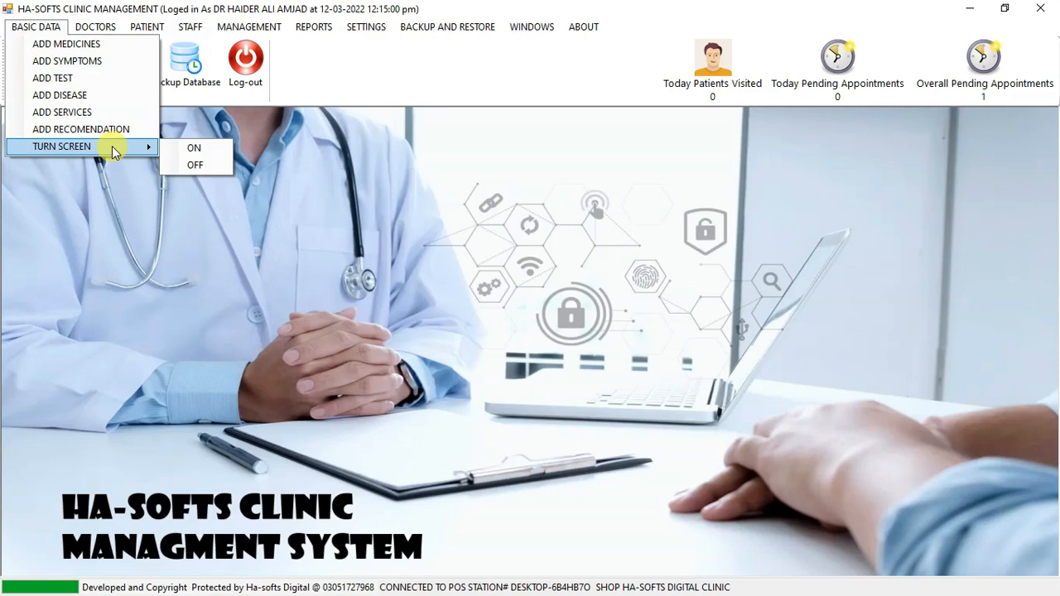
pyautogui.click(187, 148)
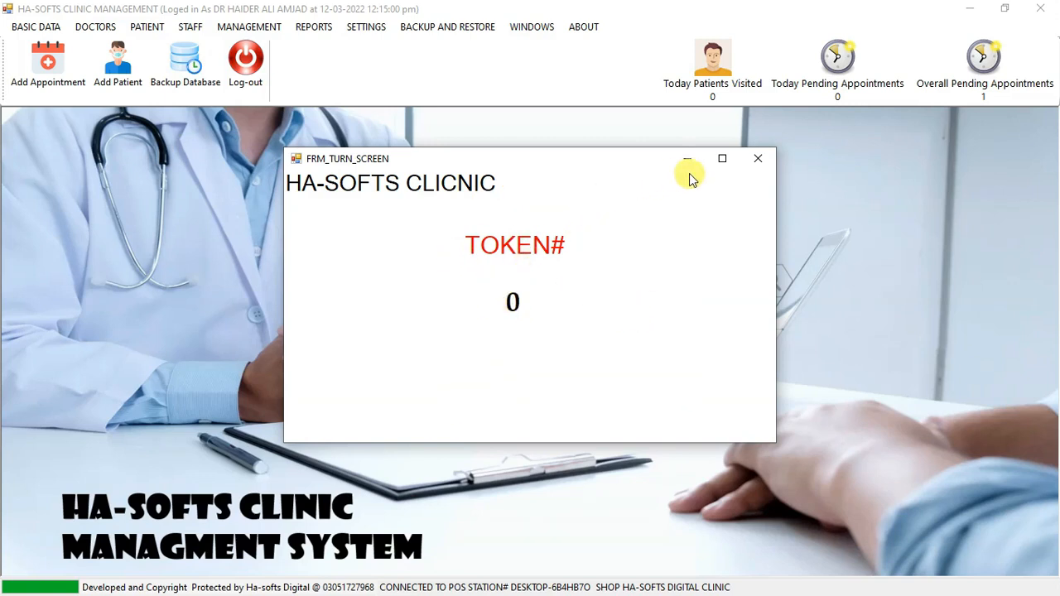
pyautogui.click(758, 159)
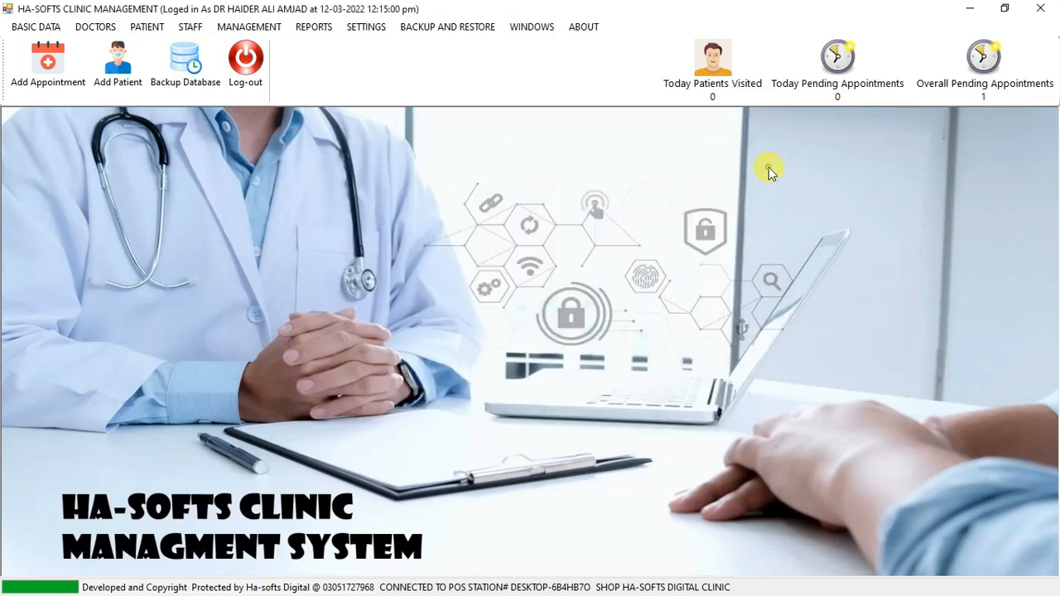
# Open the doctors form and load an existing surgeon's record from the doctors list to view its details and timings.
pyautogui.click(91, 26)
pyautogui.click(114, 43)
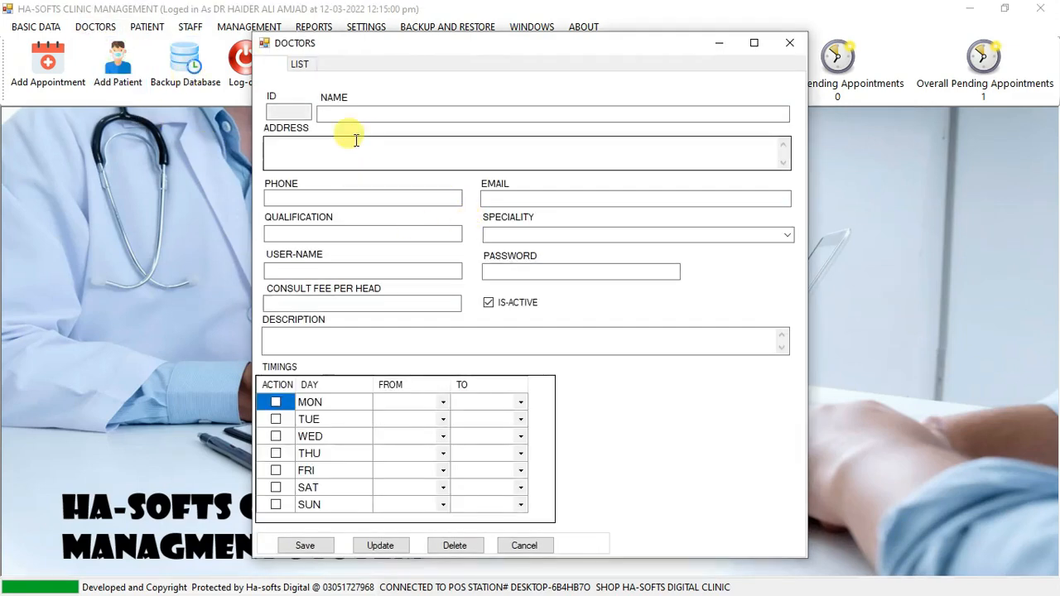
pyautogui.moveTo(360, 49); pyautogui.dragTo(373, 27)
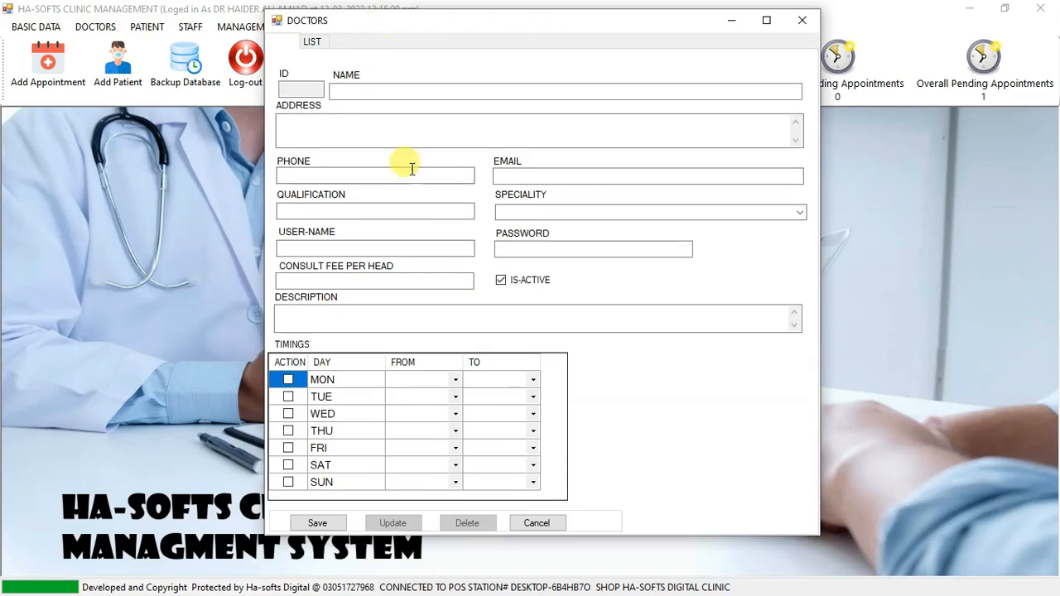
pyautogui.click(313, 44)
pyautogui.click(291, 81)
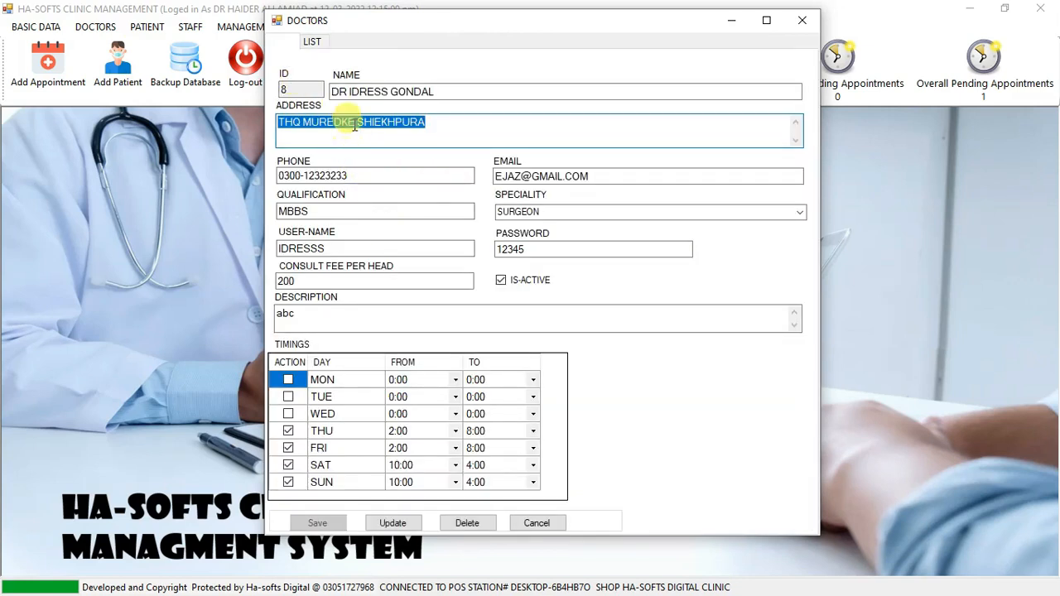
# Examine the doctor's name, address, phone, email and qualification fields in the loaded surgeon's record.
pyautogui.click(386, 92)
pyautogui.moveTo(427, 91); pyautogui.dragTo(331, 95)
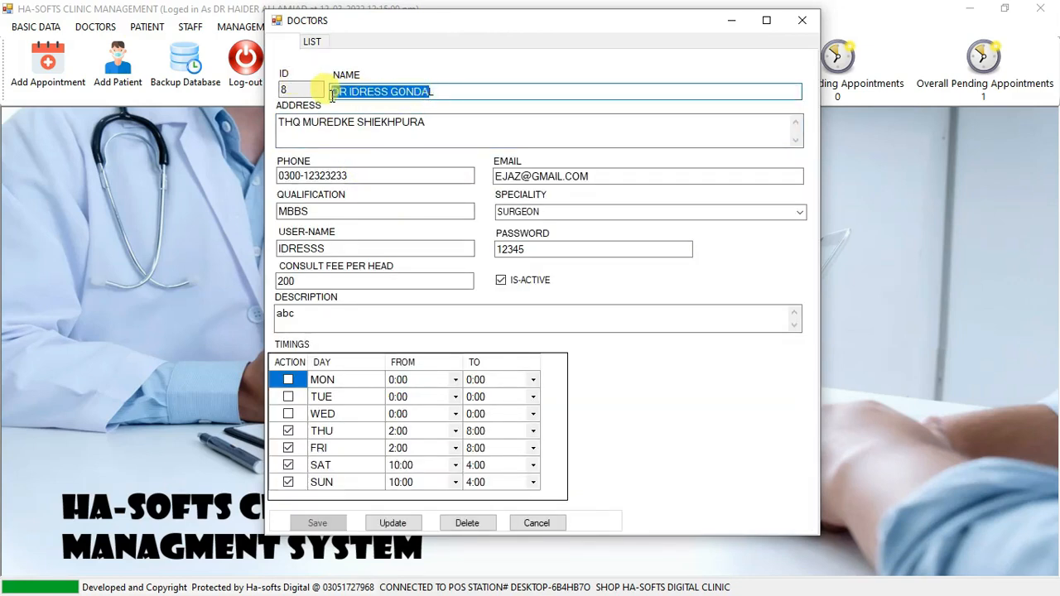
pyautogui.moveTo(434, 127); pyautogui.dragTo(311, 132)
pyautogui.click(359, 180)
pyautogui.moveTo(359, 180); pyautogui.dragTo(282, 178)
pyautogui.moveTo(618, 176); pyautogui.dragTo(497, 177)
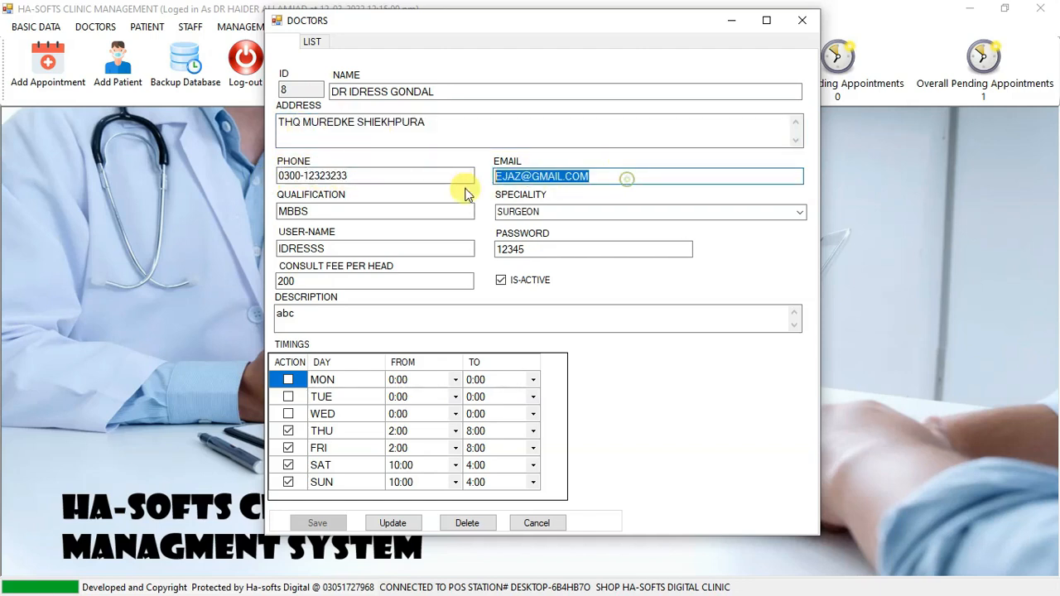
pyautogui.click(348, 211)
pyautogui.moveTo(331, 211); pyautogui.dragTo(277, 208)
pyautogui.click(327, 208)
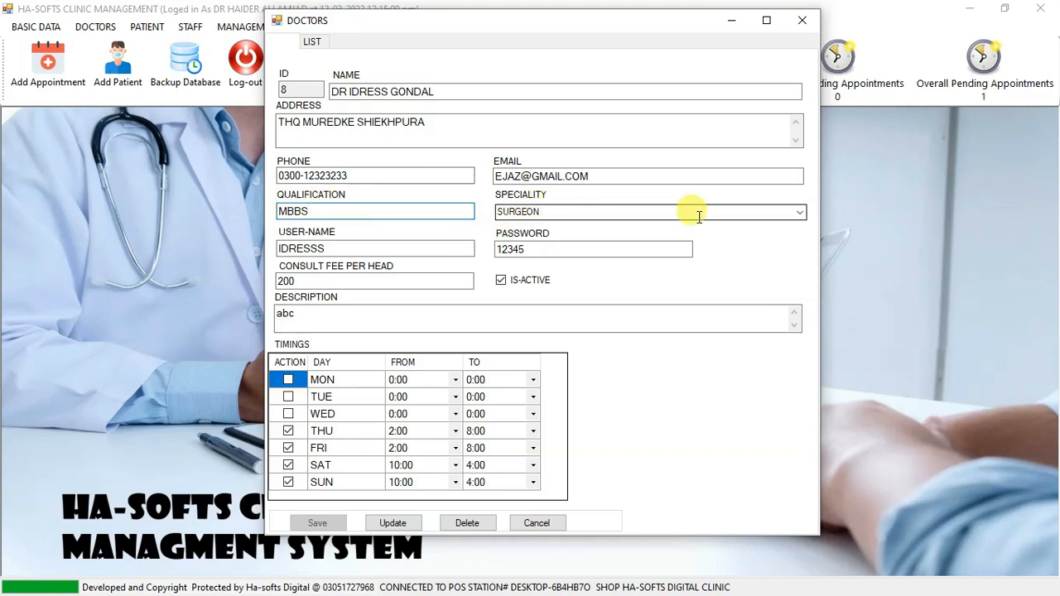
# View the available speciality options and examine the doctor's user name, password and consult fee per head fields.
pyautogui.click(798, 212)
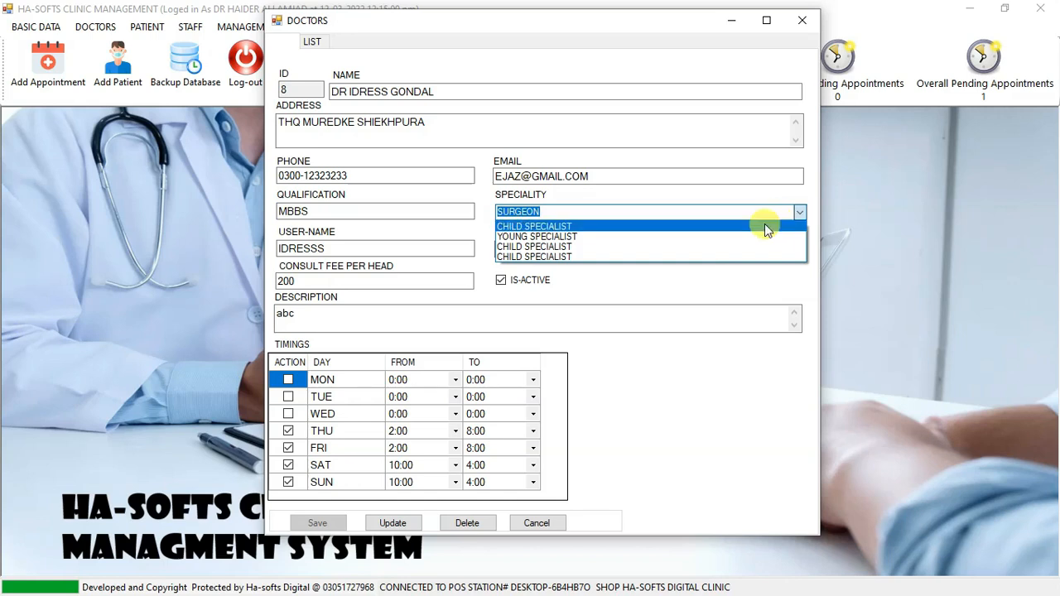
pyautogui.click(717, 211)
pyautogui.click(645, 212)
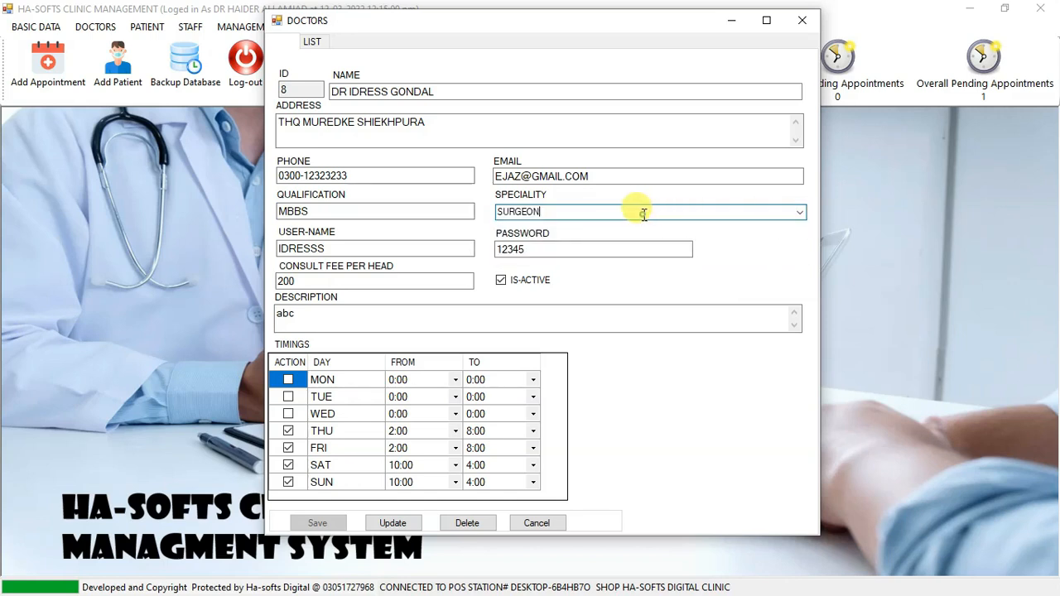
pyautogui.click(334, 249)
pyautogui.moveTo(335, 249); pyautogui.dragTo(265, 241)
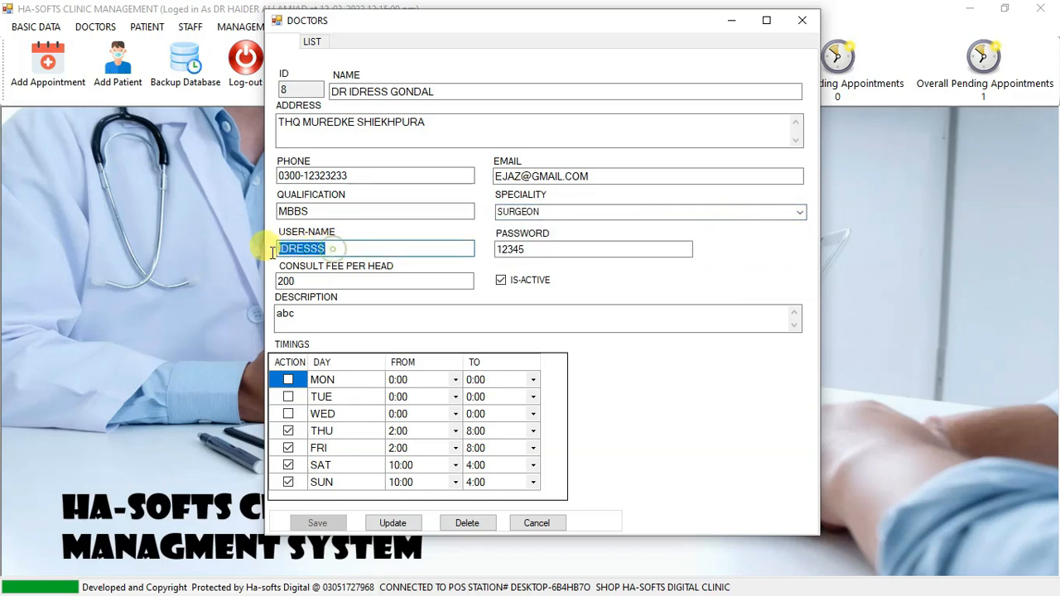
pyautogui.click(303, 249)
pyautogui.moveTo(530, 248); pyautogui.dragTo(481, 243)
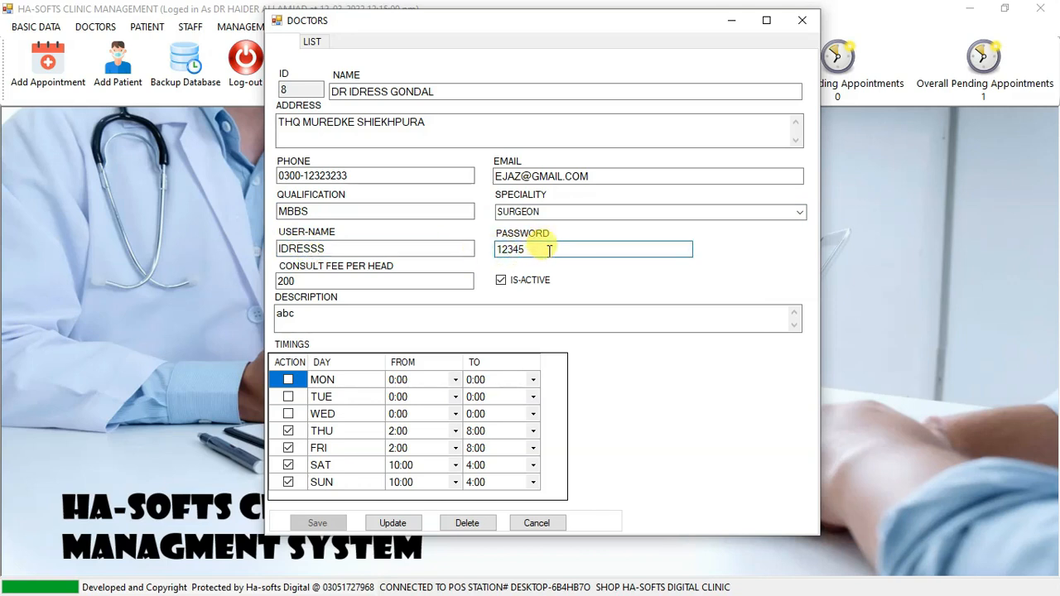
pyautogui.click(330, 282)
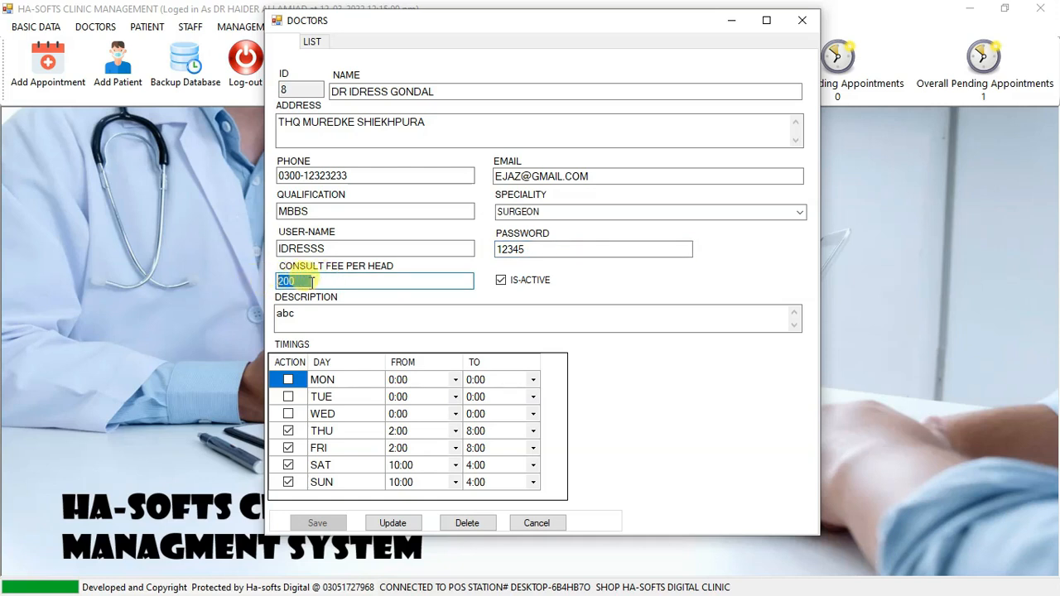
pyautogui.moveTo(304, 282)
pyautogui.mouseDown()
pyautogui.moveTo(270, 282)
pyautogui.moveTo(306, 281)
pyautogui.mouseUp()
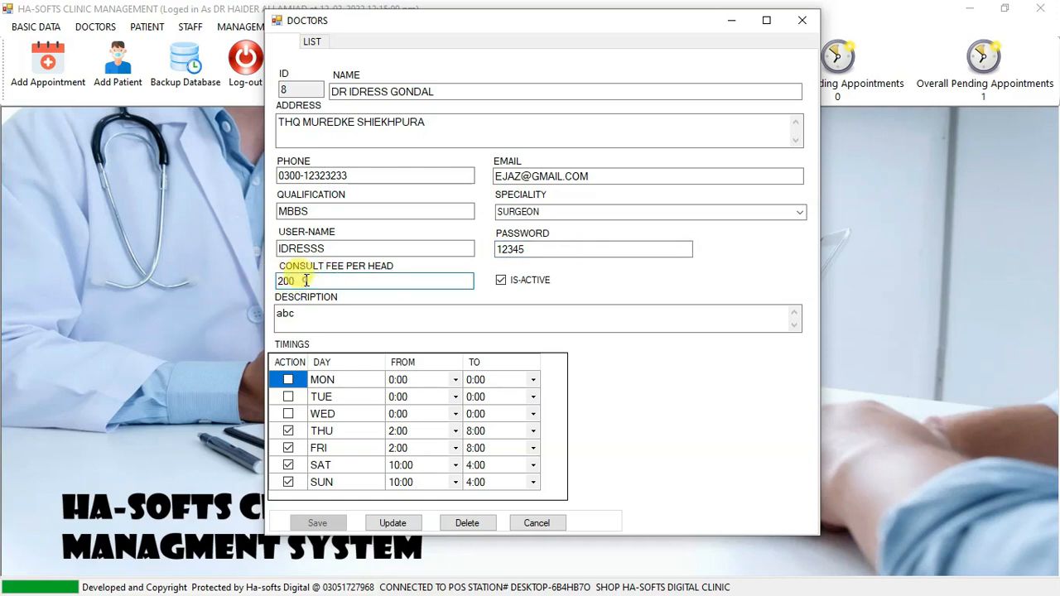
# Check the doctor's active status, description and Thursday and Saturday start times, and close the doctors form without updating.
pyautogui.click(502, 280)
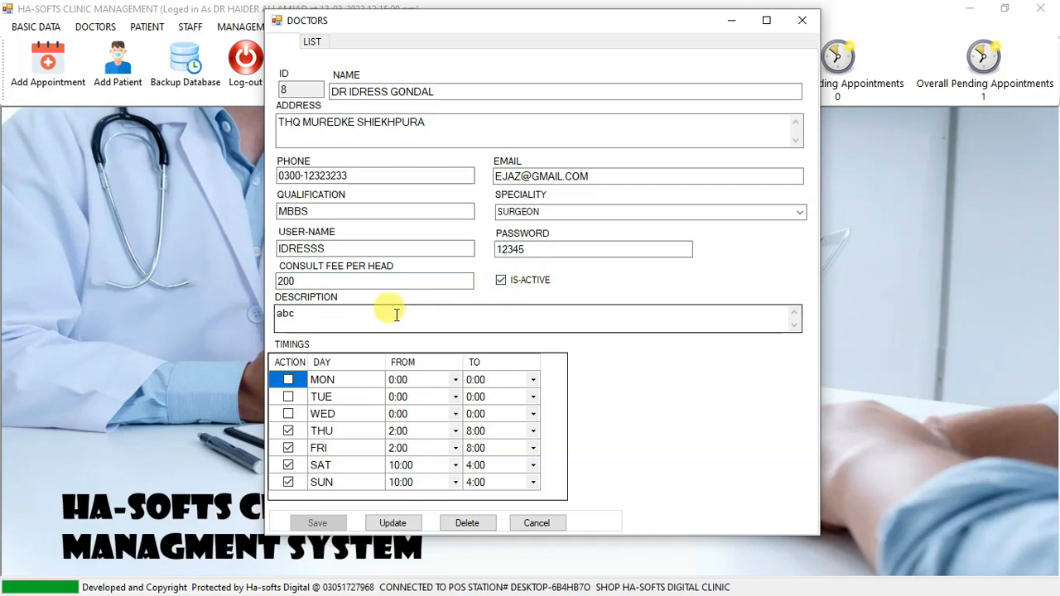
pyautogui.moveTo(308, 315); pyautogui.dragTo(248, 319)
pyautogui.click(314, 319)
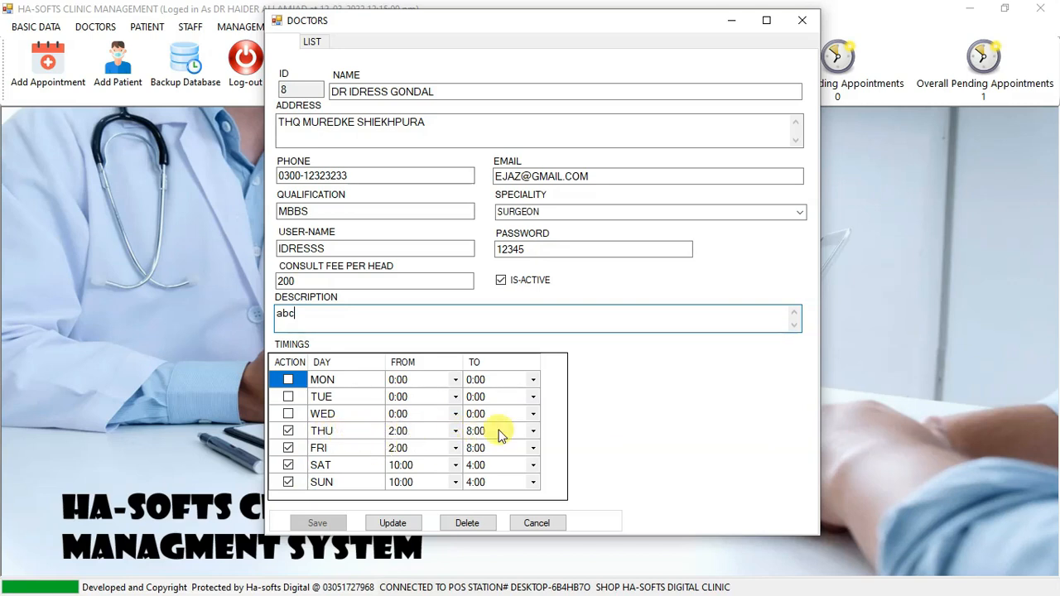
pyautogui.click(409, 434)
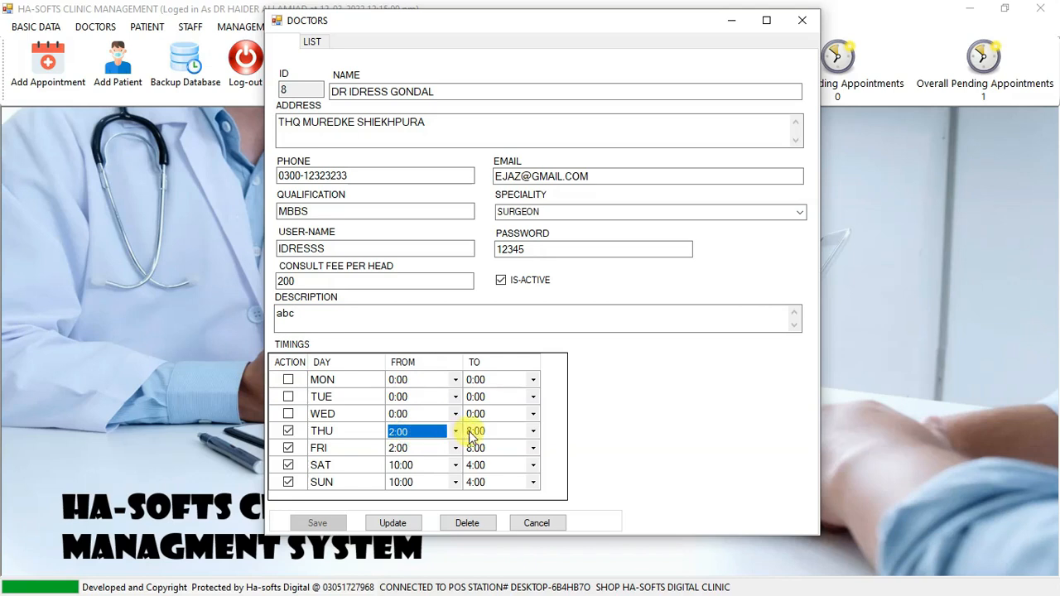
pyautogui.click(419, 466)
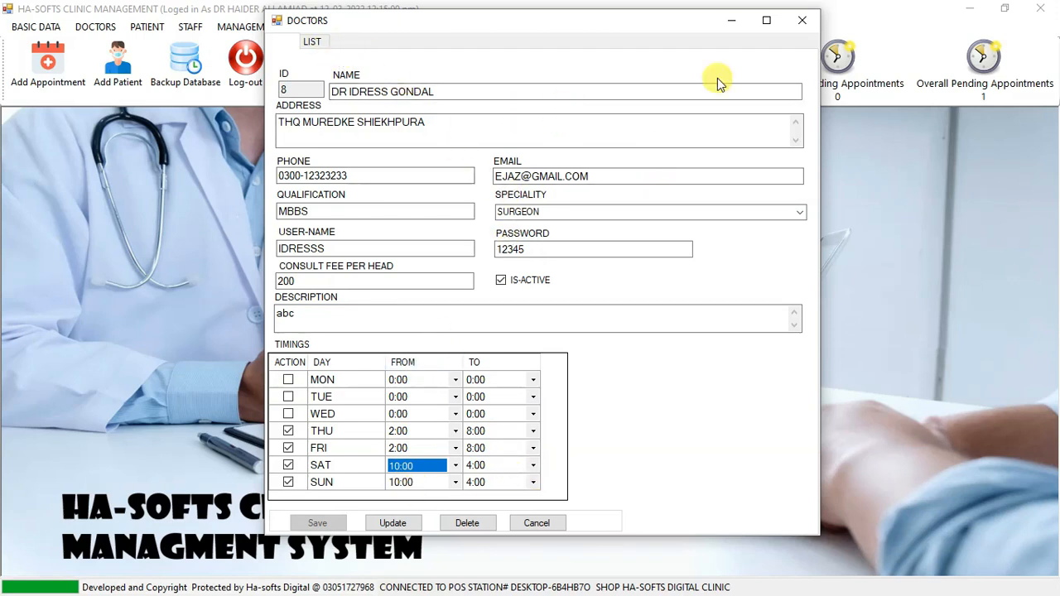
pyautogui.click(800, 19)
# Open the patients form and load the fourth patient's record from the patients list.
pyautogui.click(147, 27)
pyautogui.click(166, 46)
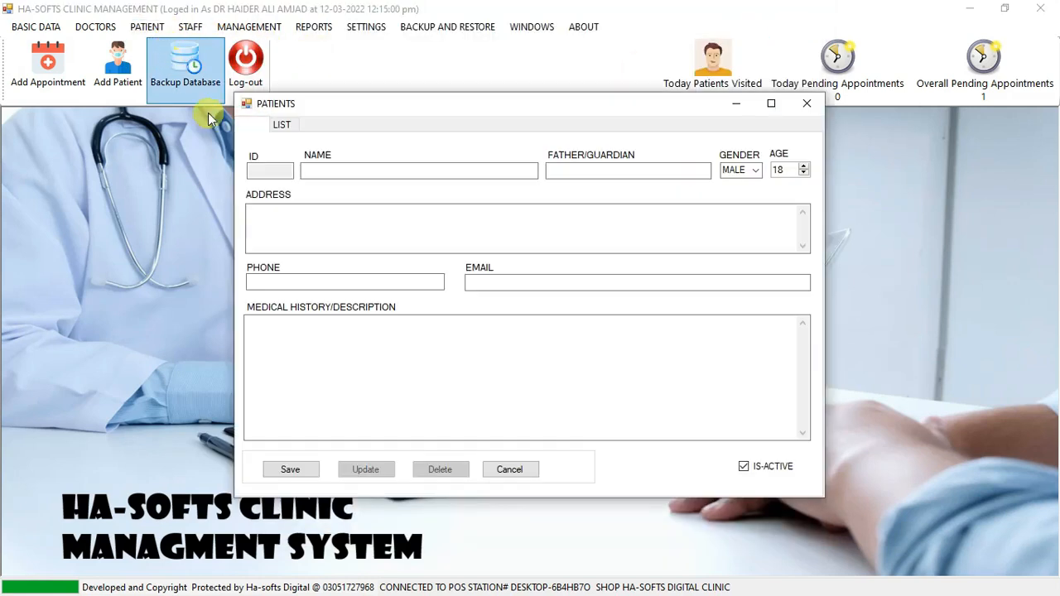
pyautogui.click(282, 125)
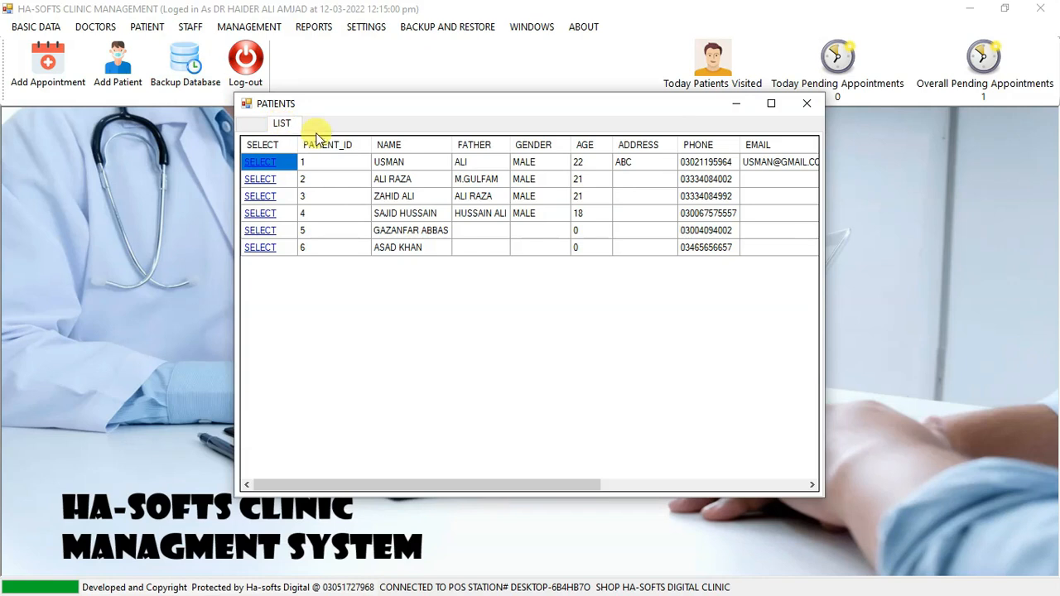
pyautogui.click(260, 215)
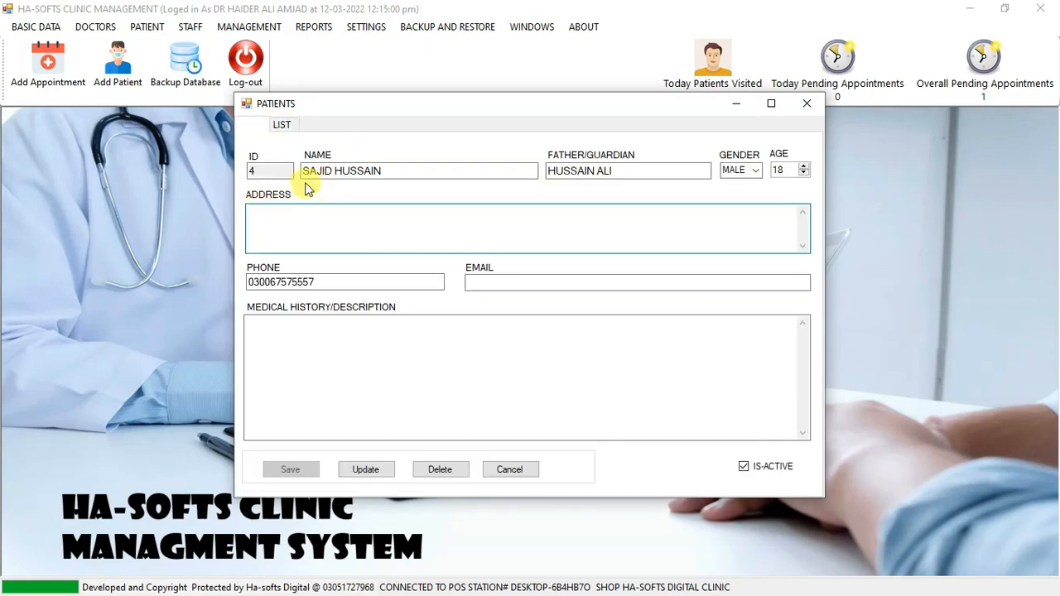
# Examine the patient's name, father/guardian, gender options, address, phone, email and medical history fields.
pyautogui.moveTo(407, 176); pyautogui.dragTo(366, 182)
pyautogui.moveTo(648, 172); pyautogui.dragTo(572, 173)
pyautogui.click(754, 176)
pyautogui.click(754, 176)
pyautogui.click(755, 177)
pyautogui.click(755, 177)
pyautogui.click(340, 225)
pyautogui.moveTo(315, 282); pyautogui.dragTo(222, 297)
pyautogui.click(491, 282)
pyautogui.click(376, 355)
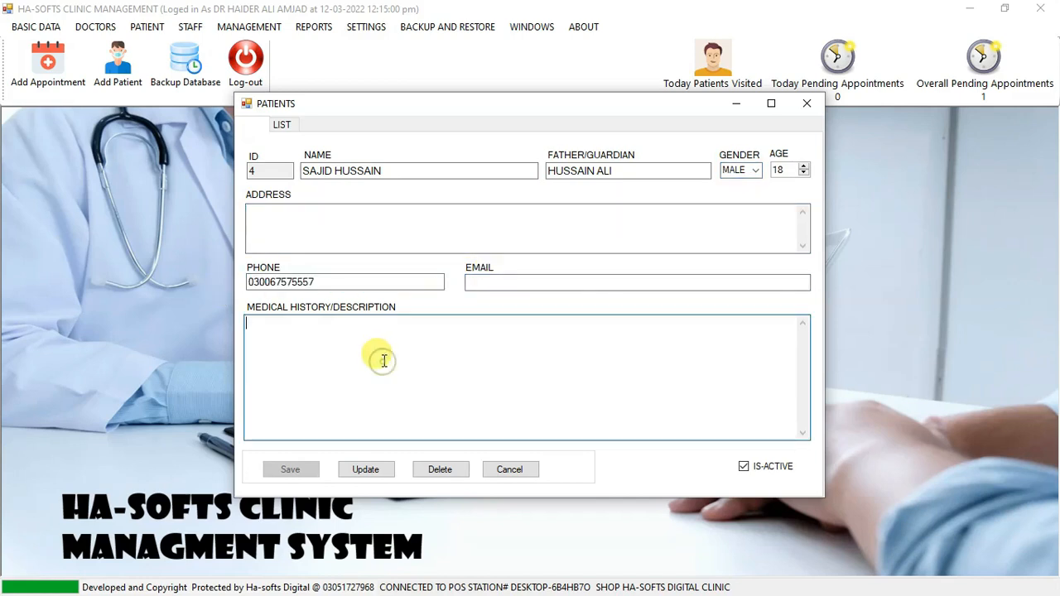
# Load the first patient's record from the list, review its medical history entries, and close the patients form without updating.
pyautogui.click(282, 124)
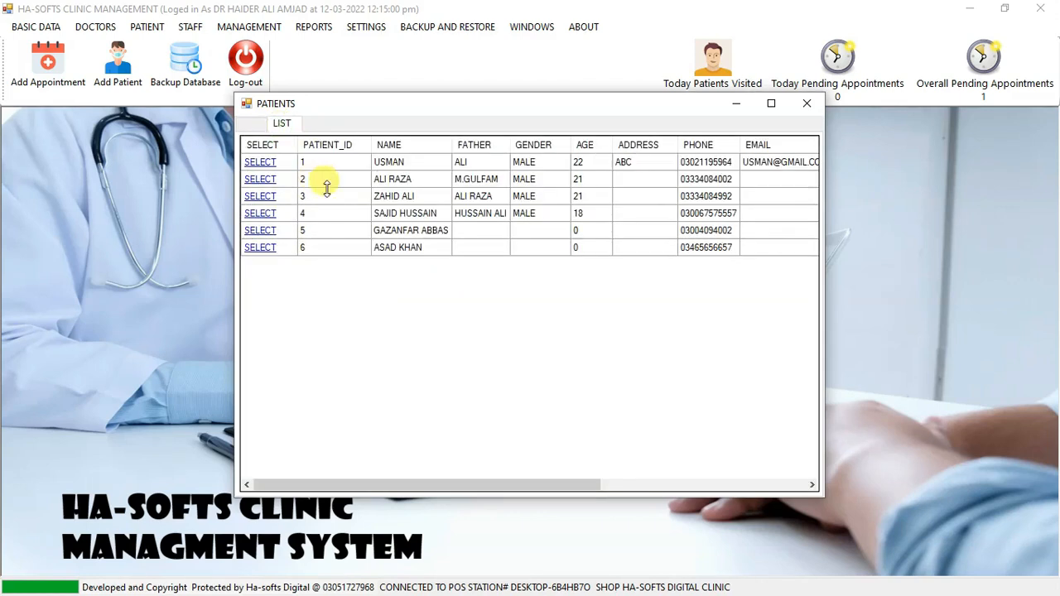
pyautogui.click(260, 163)
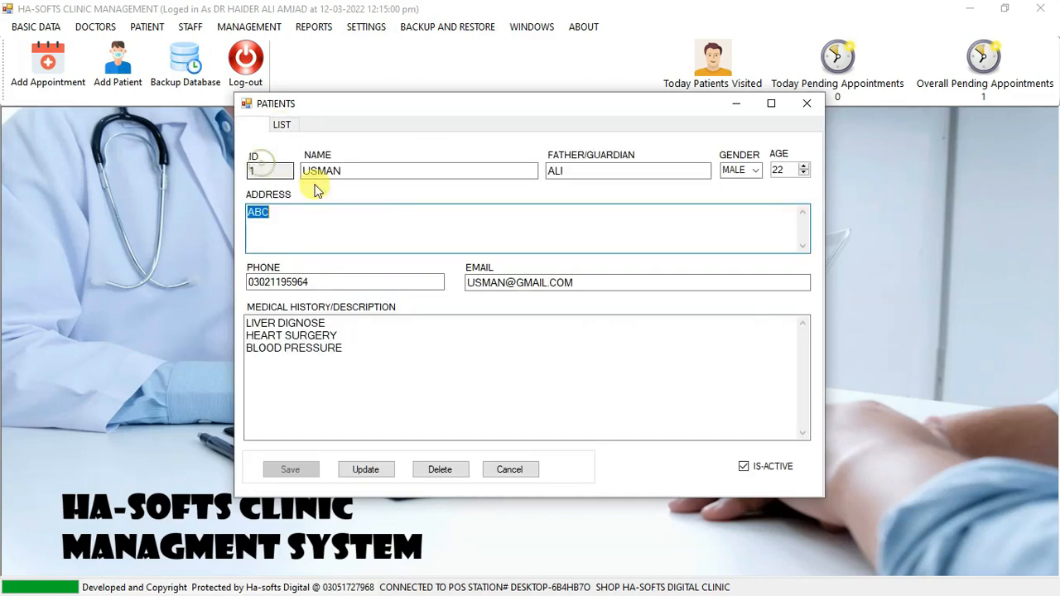
pyautogui.moveTo(342, 323); pyautogui.dragTo(276, 323)
pyautogui.click(286, 332)
pyautogui.moveTo(367, 335); pyautogui.dragTo(254, 335)
pyautogui.moveTo(362, 348); pyautogui.dragTo(246, 310)
pyautogui.click(338, 343)
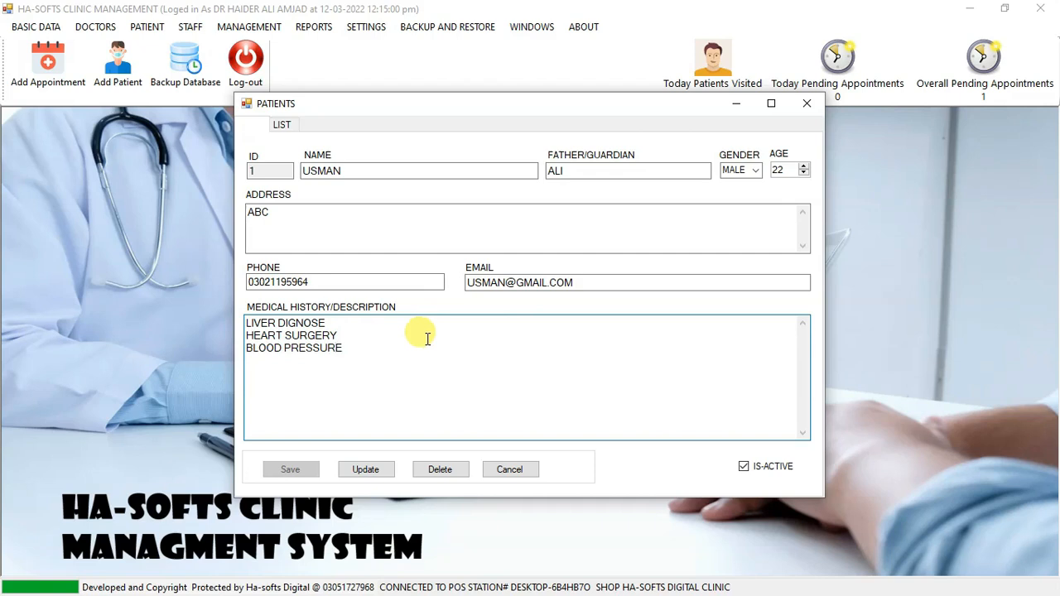
pyautogui.click(436, 393)
pyautogui.moveTo(342, 344); pyautogui.dragTo(306, 323)
pyautogui.click(343, 343)
pyautogui.click(808, 104)
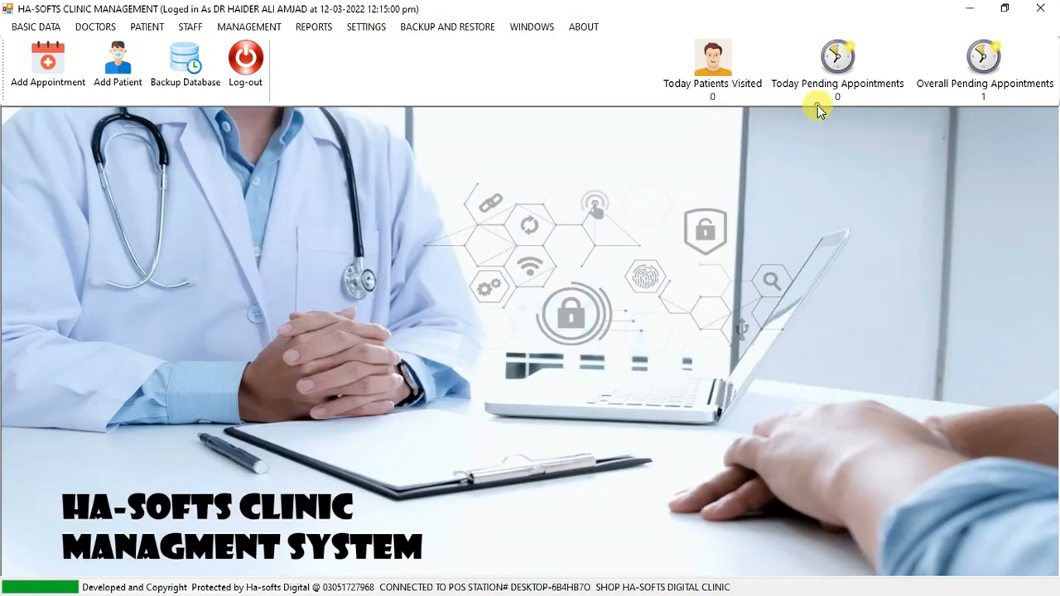
# Open the add staff form and load the first staff record from the staff list.
pyautogui.click(193, 32)
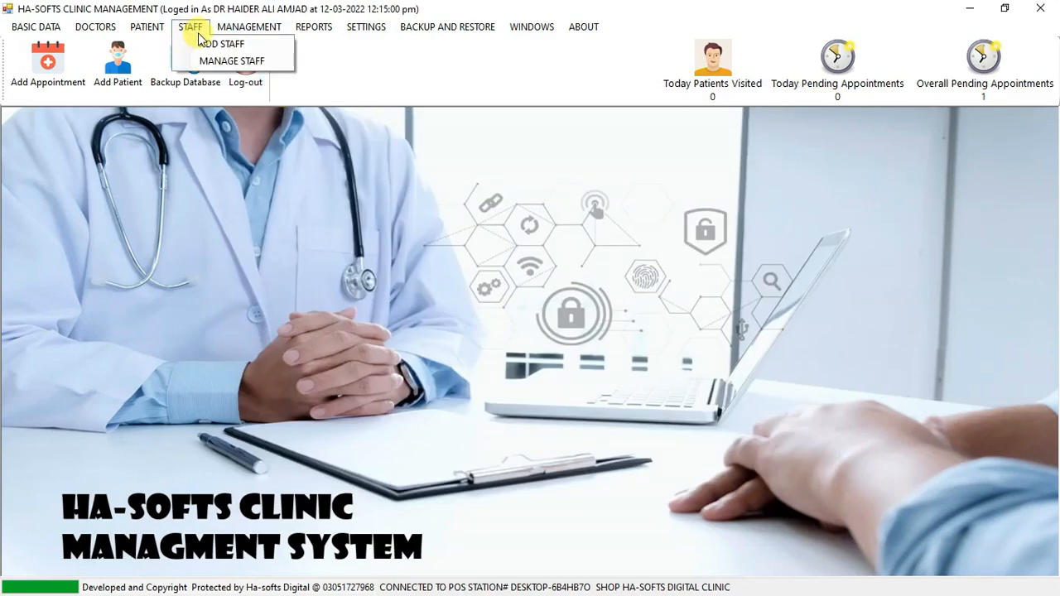
pyautogui.click(203, 43)
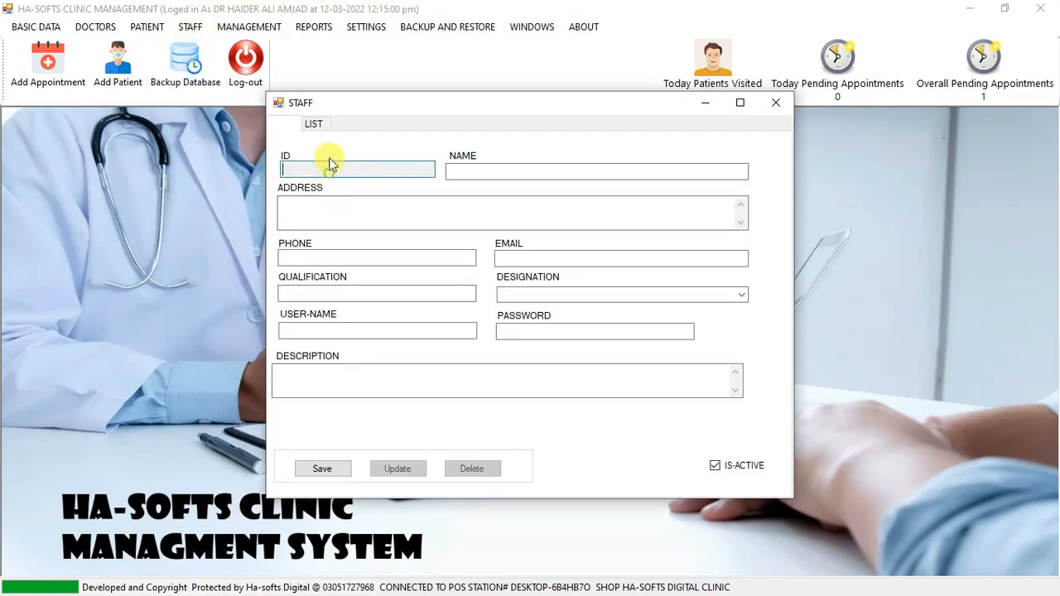
pyautogui.click(314, 123)
pyautogui.click(290, 160)
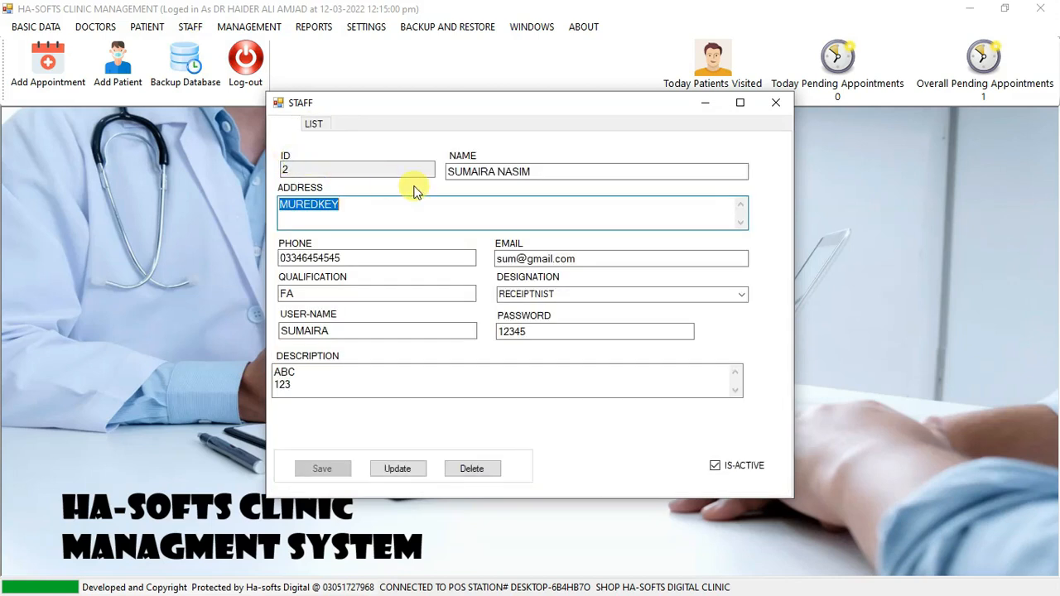
# Examine the staff member's name, address, phone and qualification fields.
pyautogui.moveTo(538, 171); pyautogui.dragTo(414, 189)
pyautogui.click(377, 203)
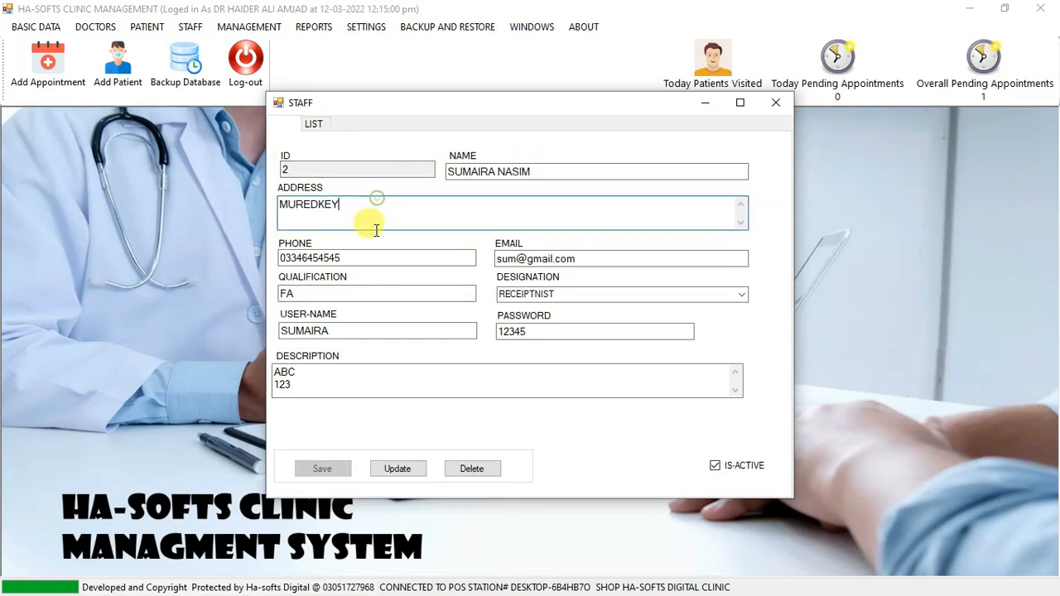
pyautogui.click(501, 178)
pyautogui.click(367, 213)
pyautogui.click(358, 258)
pyautogui.click(291, 296)
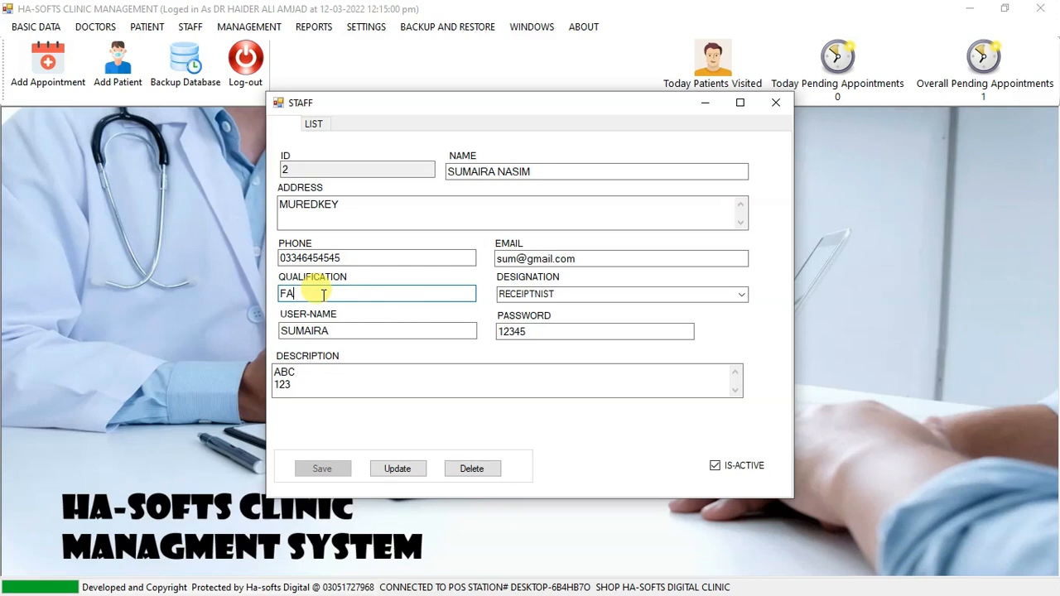
# View the designation options, review the user name, password and description fields, and close the staff form without updating.
pyautogui.click(570, 295)
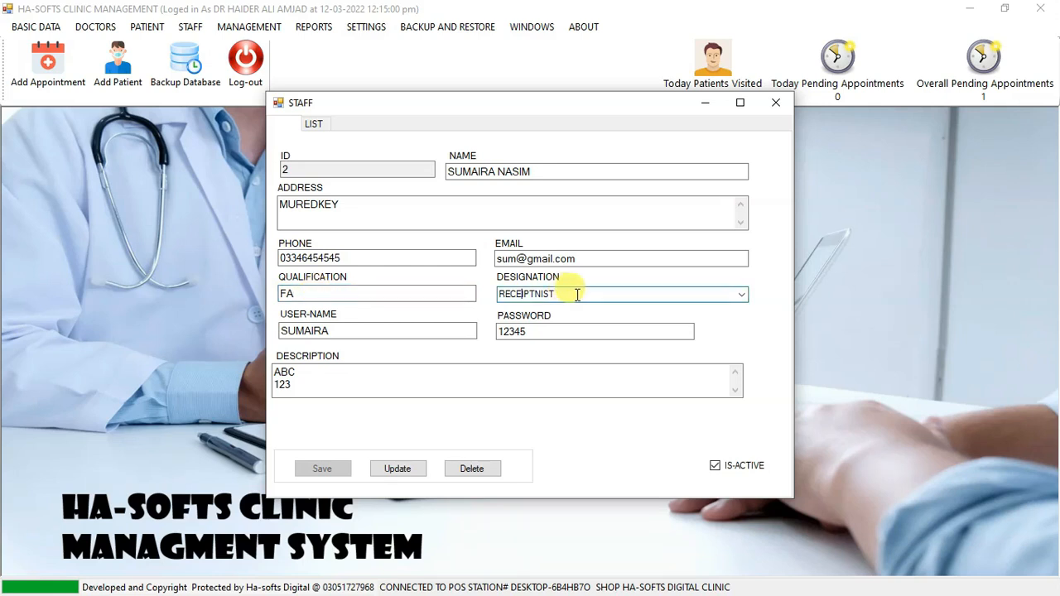
pyautogui.click(739, 295)
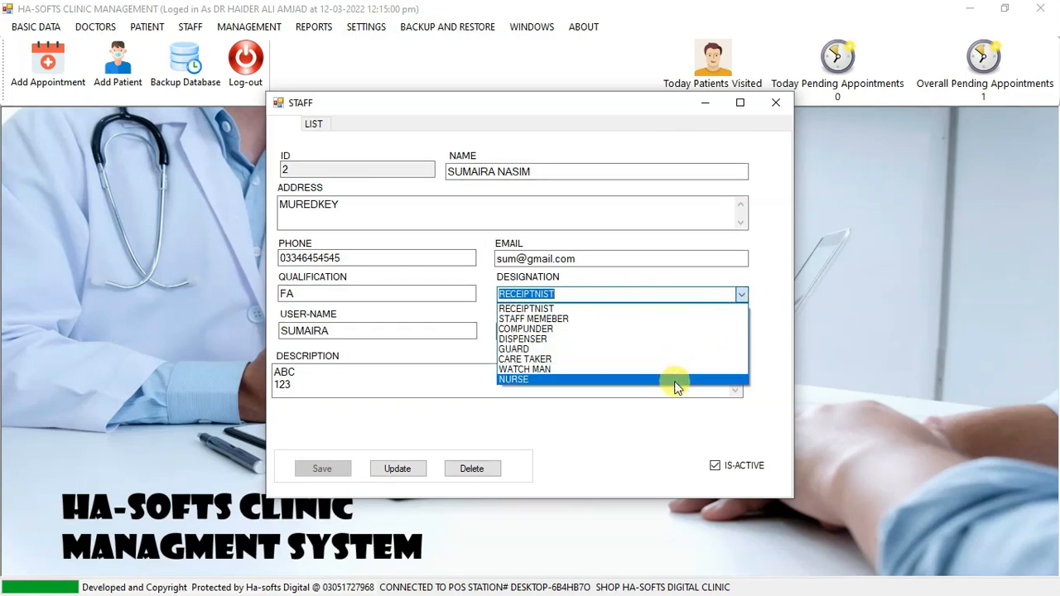
pyautogui.click(646, 292)
pyautogui.moveTo(367, 334); pyautogui.dragTo(240, 326)
pyautogui.moveTo(570, 332); pyautogui.dragTo(456, 338)
pyautogui.click(353, 383)
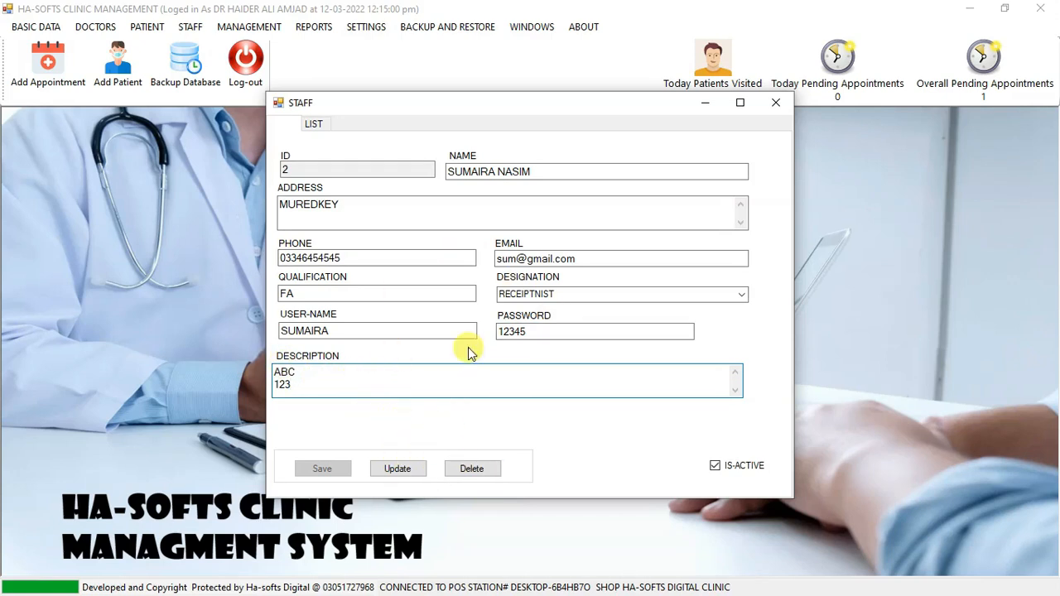
pyautogui.click(773, 103)
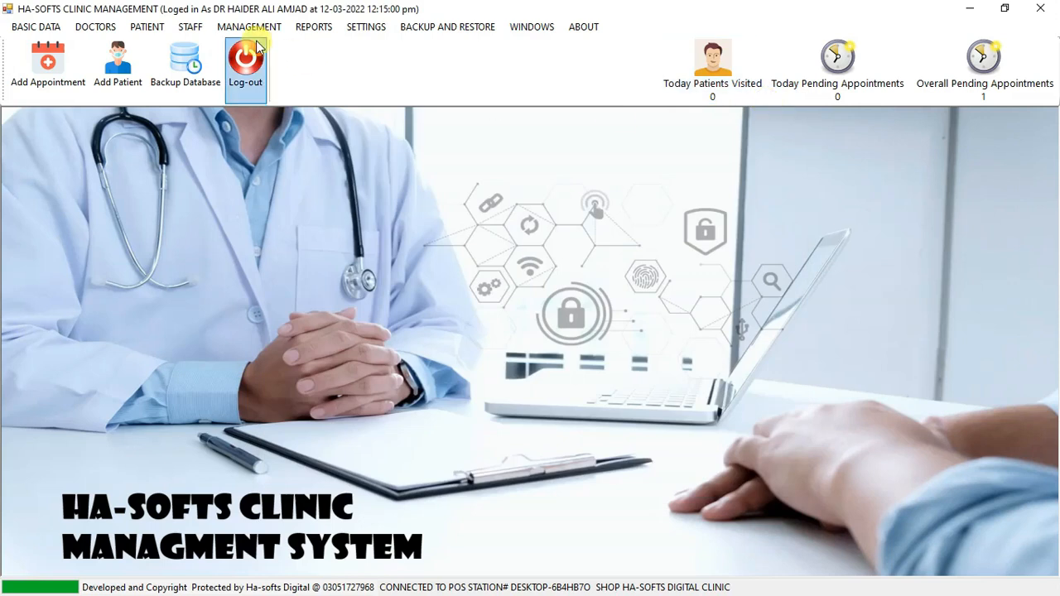
# Open the reception appointment form and select the patient suggested for the letter U.
pyautogui.click(235, 32)
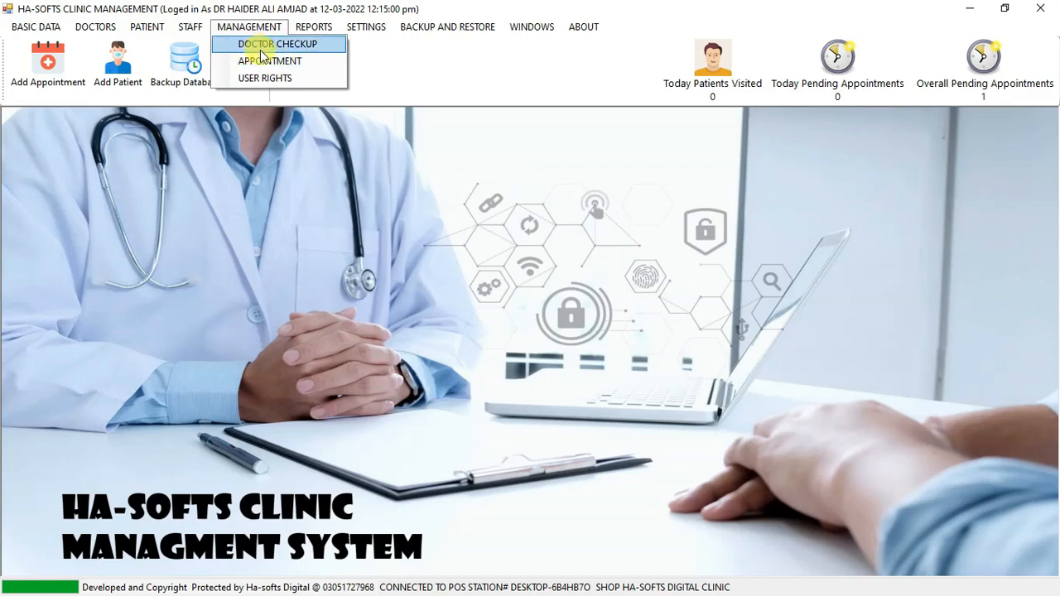
pyautogui.click(282, 66)
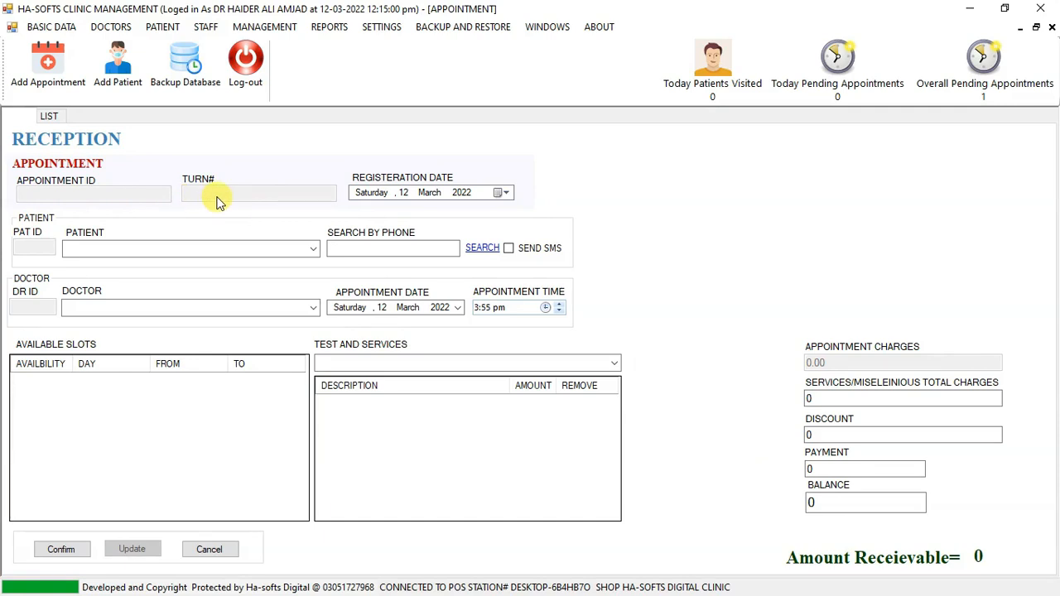
pyautogui.click(133, 247)
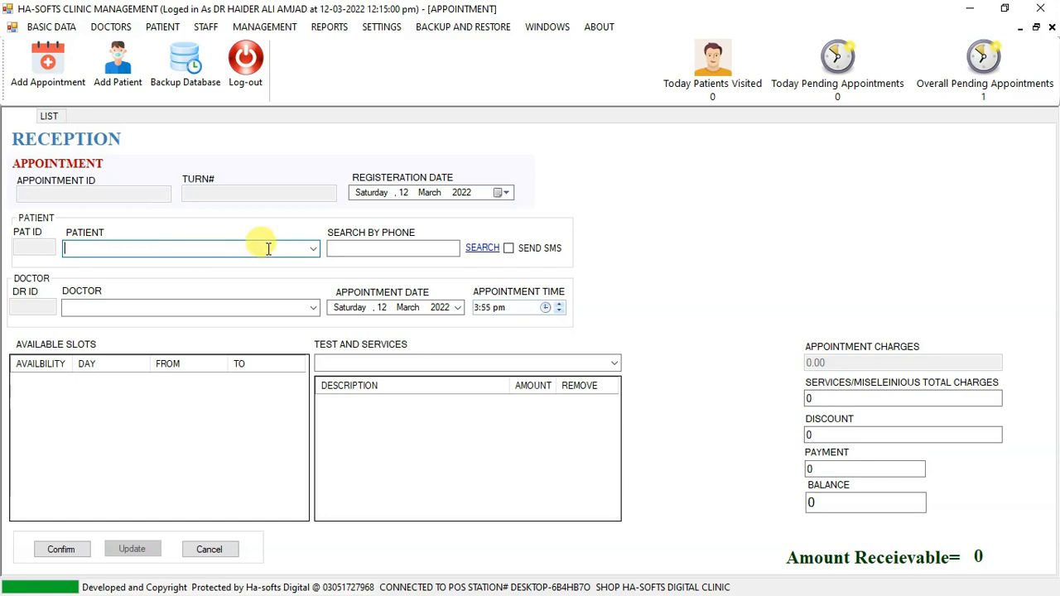
pyautogui.click(313, 249)
pyautogui.click(313, 249)
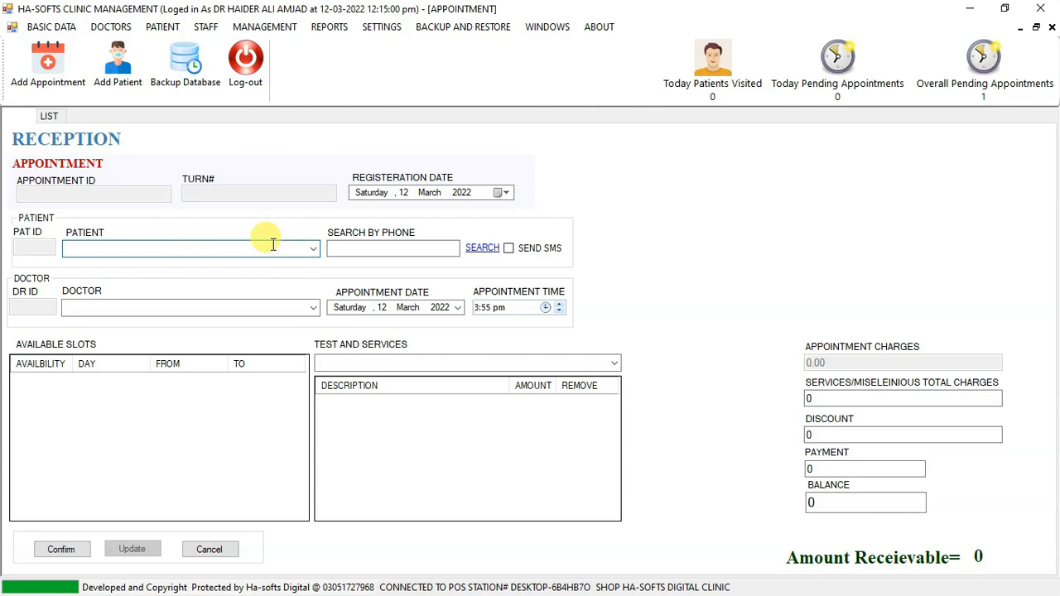
pyautogui.write('U')
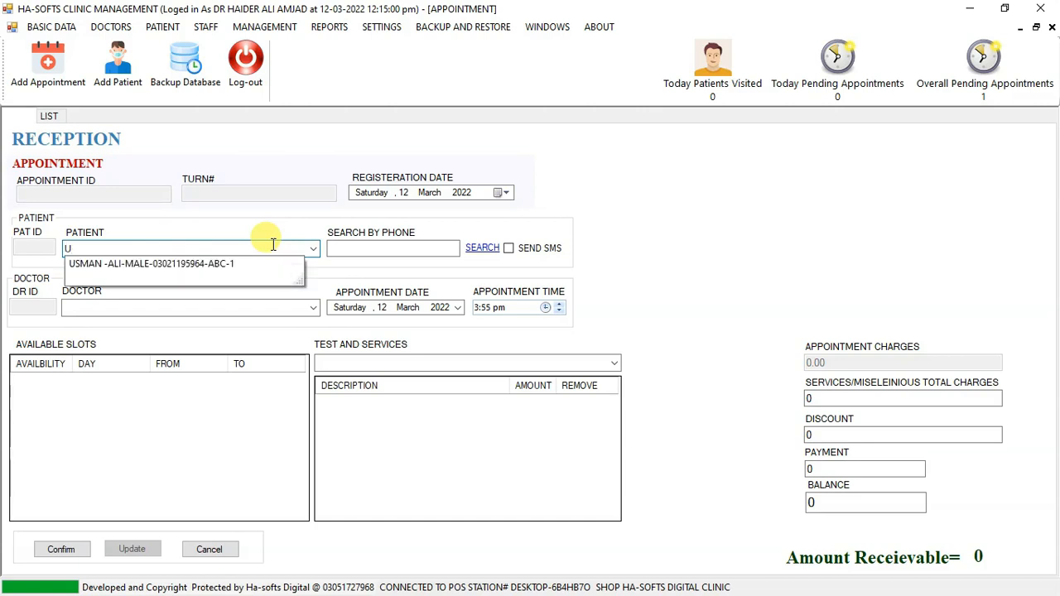
pyautogui.press('Down')
pyautogui.press('Tab')
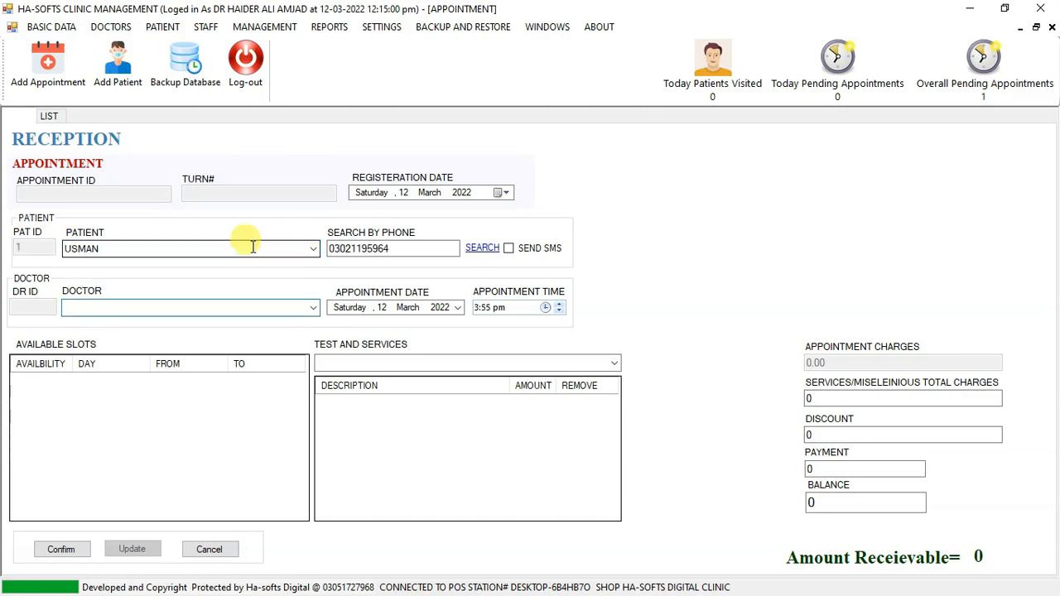
# Browse the other patients in the patient list and select the first patient suggested for the letter A.
pyautogui.click(170, 254)
pyautogui.click(405, 248)
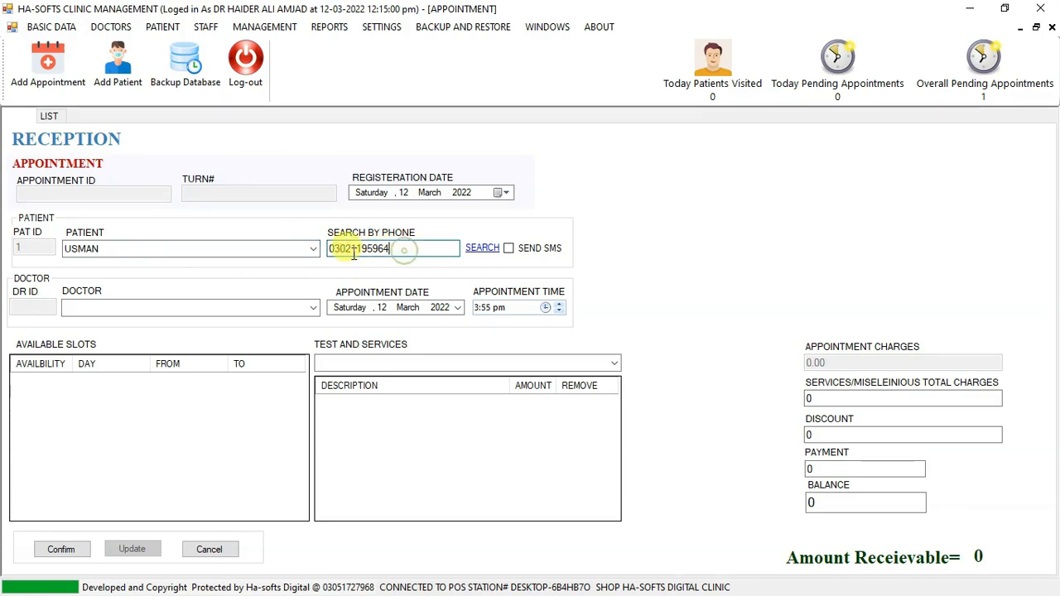
pyautogui.click(214, 249)
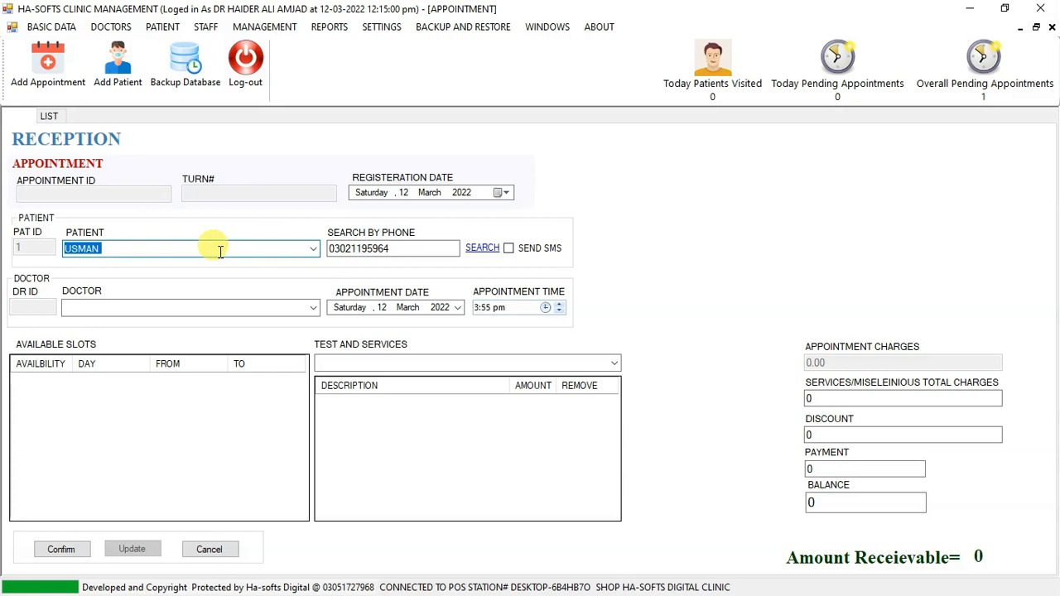
pyautogui.click(219, 251)
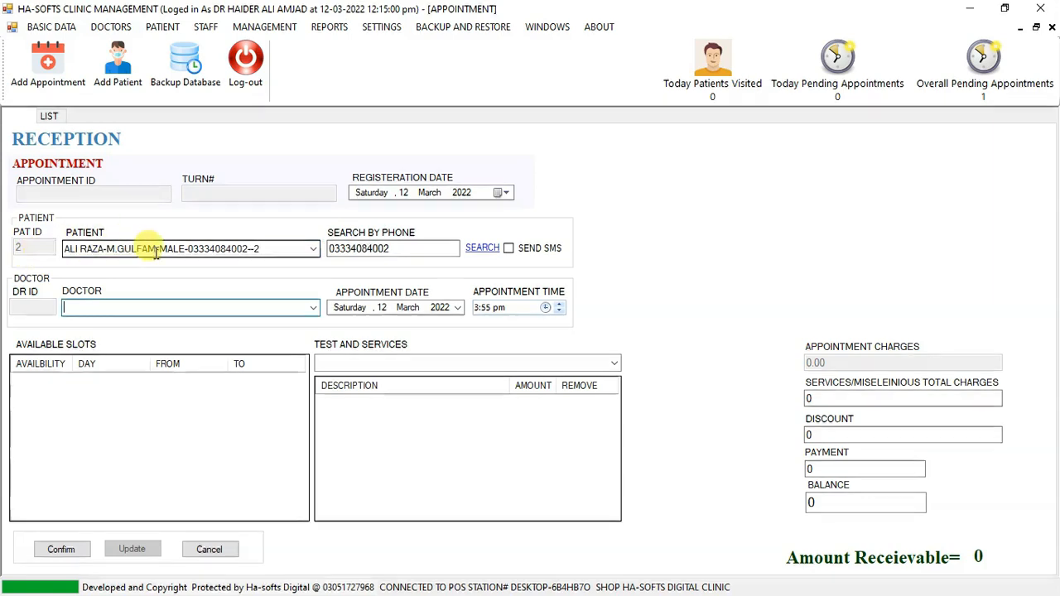
pyautogui.click(208, 248)
pyautogui.click(315, 250)
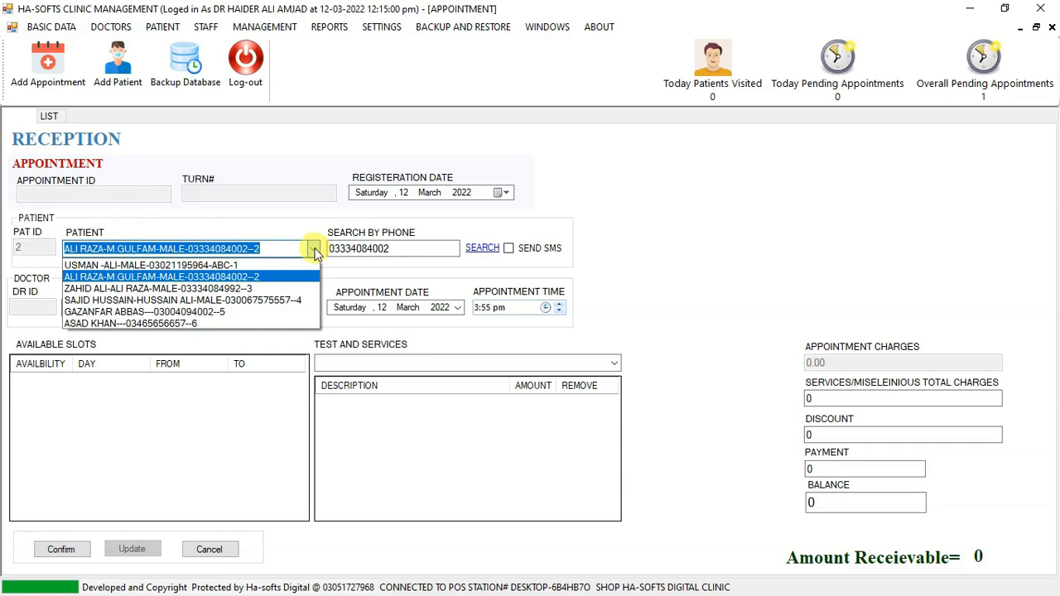
pyautogui.press('Down')
pyautogui.click(315, 251)
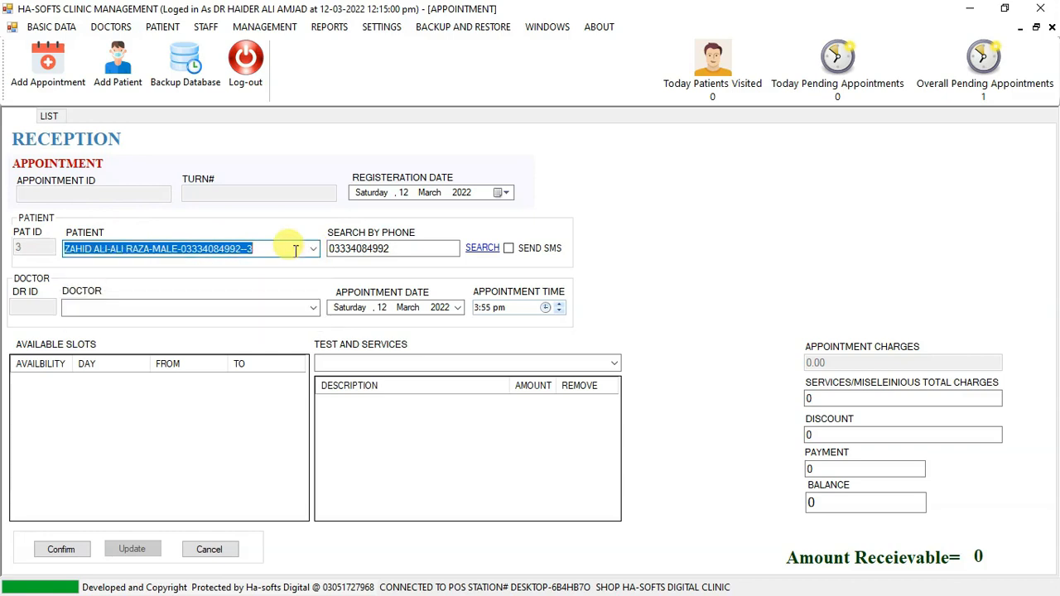
pyautogui.write('A')
pyautogui.press('Down')
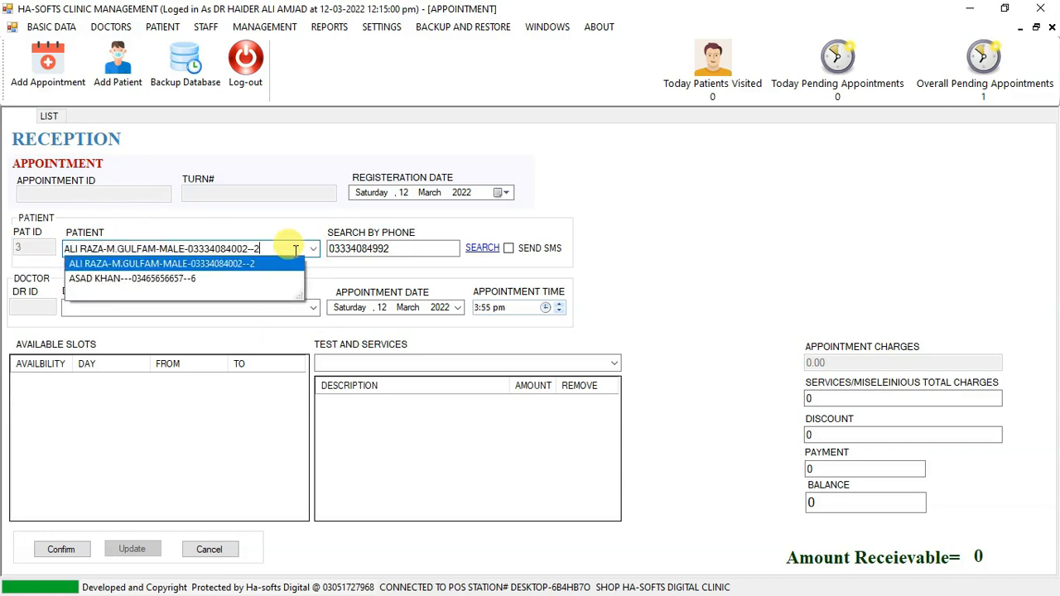
pyautogui.press('Return')
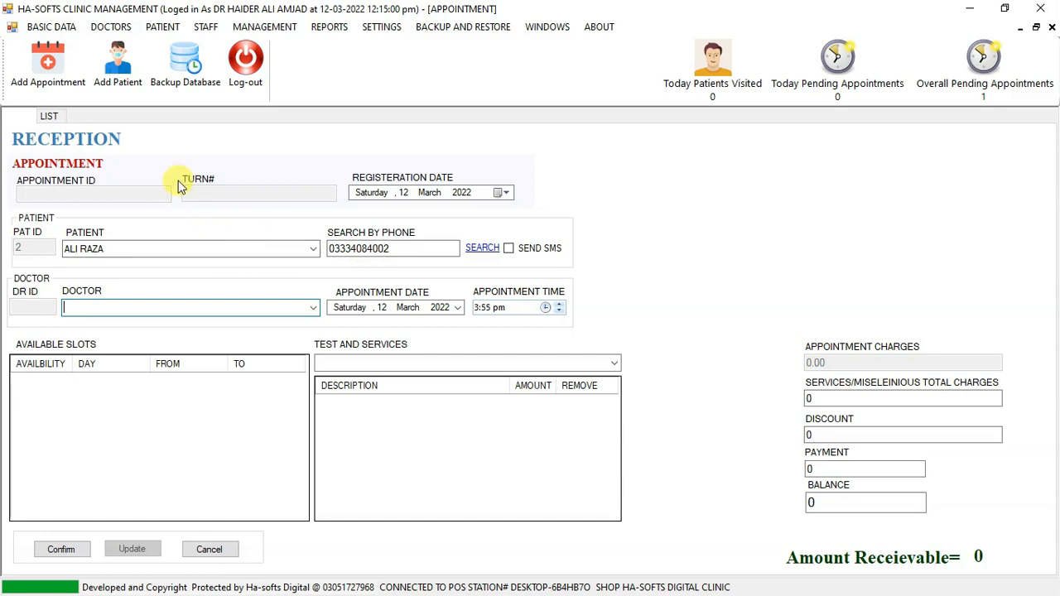
# Add a new patient with ABC as both name and father/guardian, save the record and close the patients form.
pyautogui.click(121, 82)
pyautogui.write('ABC')
pyautogui.click(563, 171)
pyautogui.write('AB')
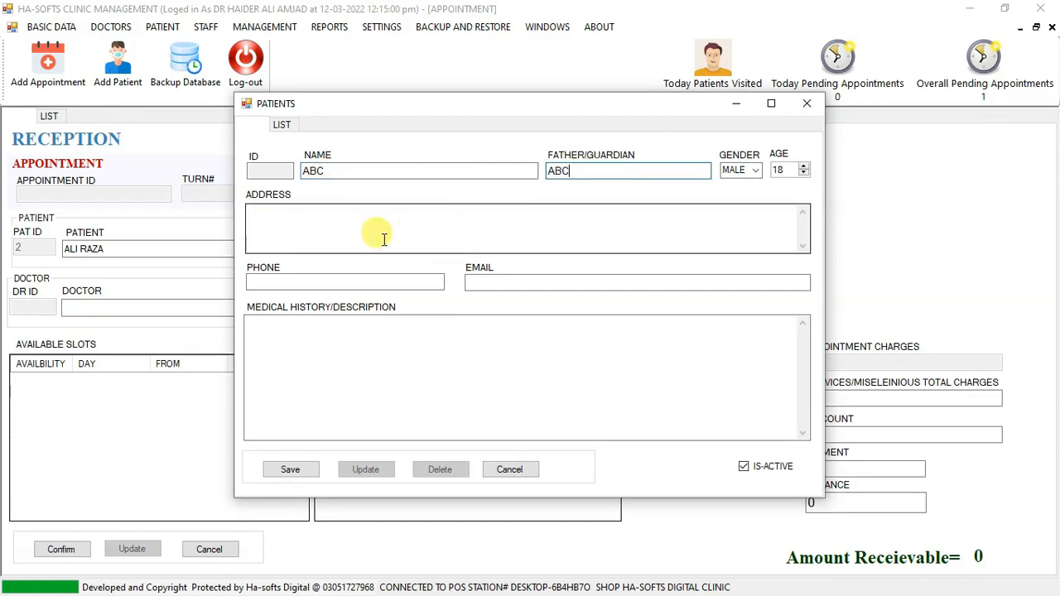
pyautogui.click(324, 280)
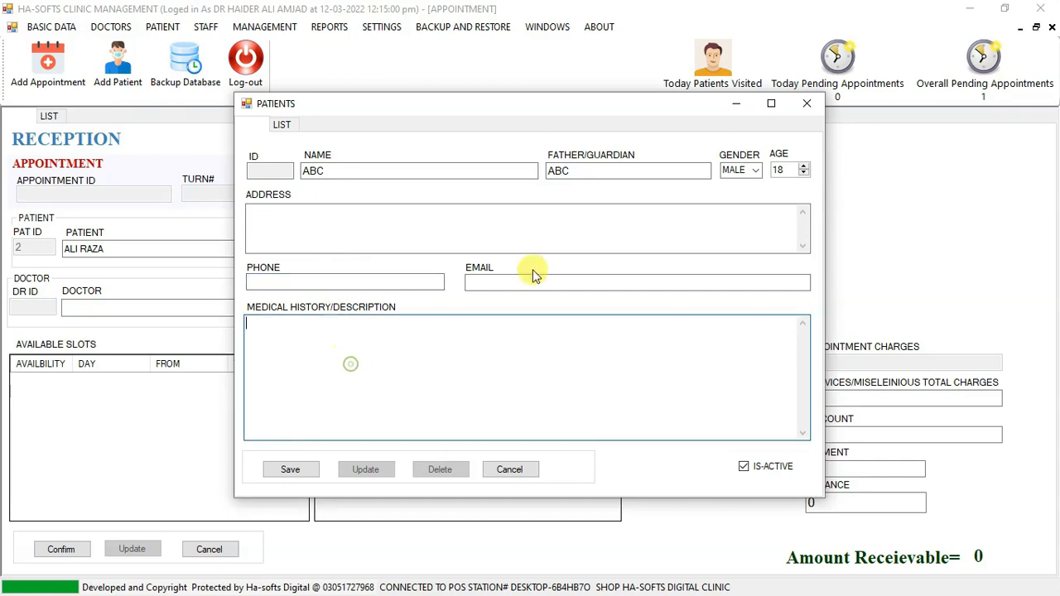
pyautogui.click(297, 470)
pyautogui.click(577, 356)
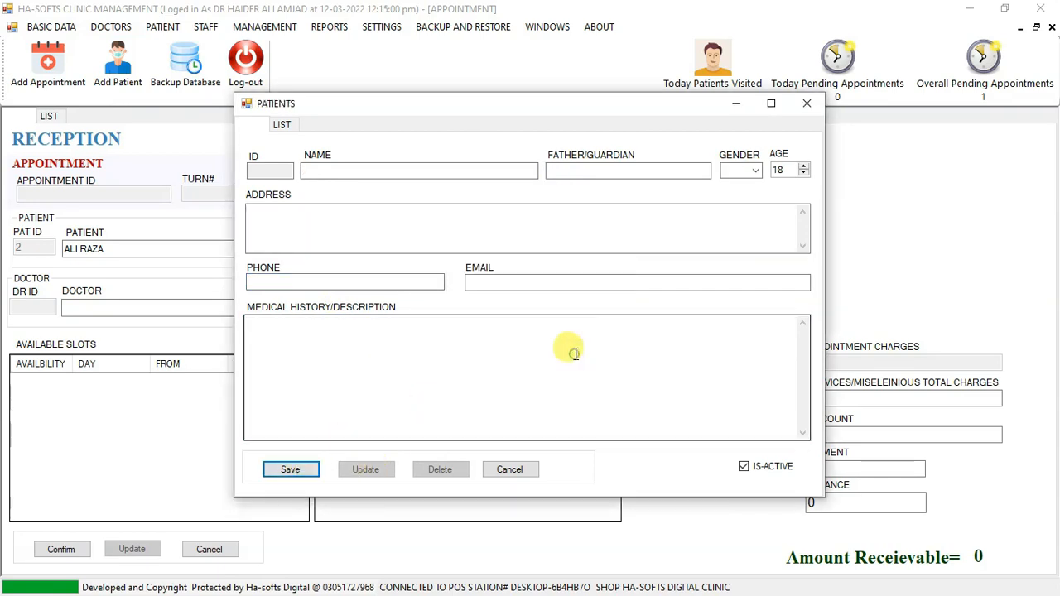
pyautogui.click(807, 103)
# Select the newly added patient ABC for the appointment.
pyautogui.click(104, 248)
pyautogui.write('A')
pyautogui.press('Down')
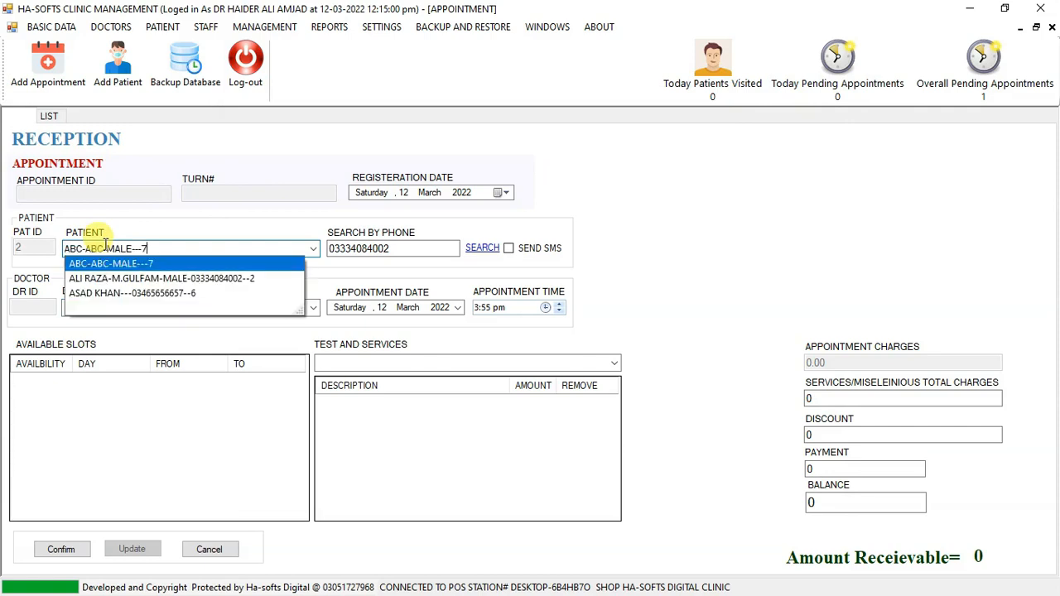
pyautogui.press('Return')
pyautogui.click(106, 245)
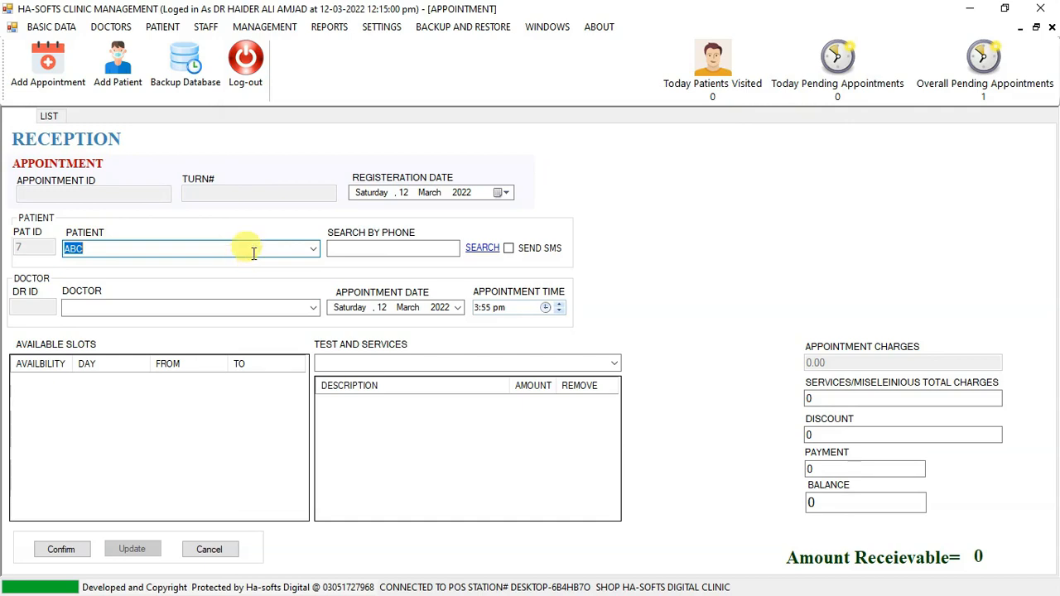
# Load the appointment's patient by searching for the patient's phone number.
pyautogui.click(338, 249)
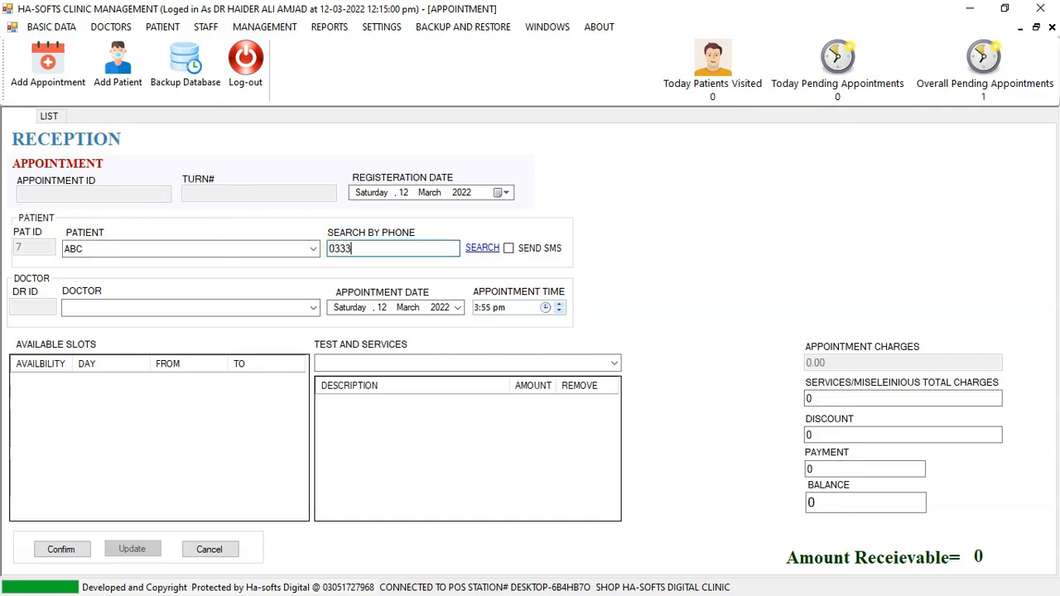
pyautogui.click(473, 249)
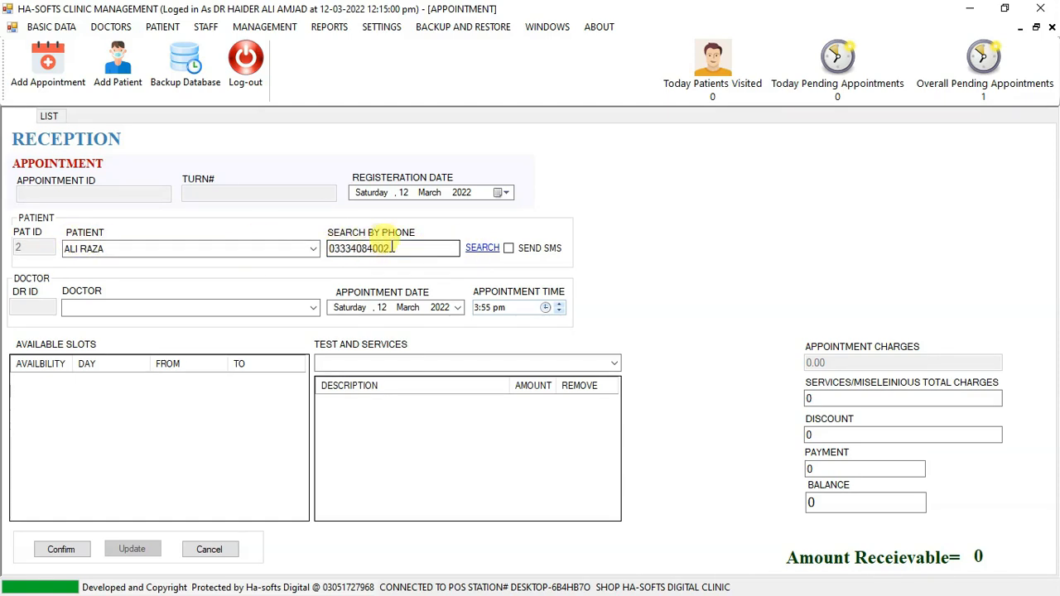
pyautogui.moveTo(407, 248); pyautogui.dragTo(325, 250)
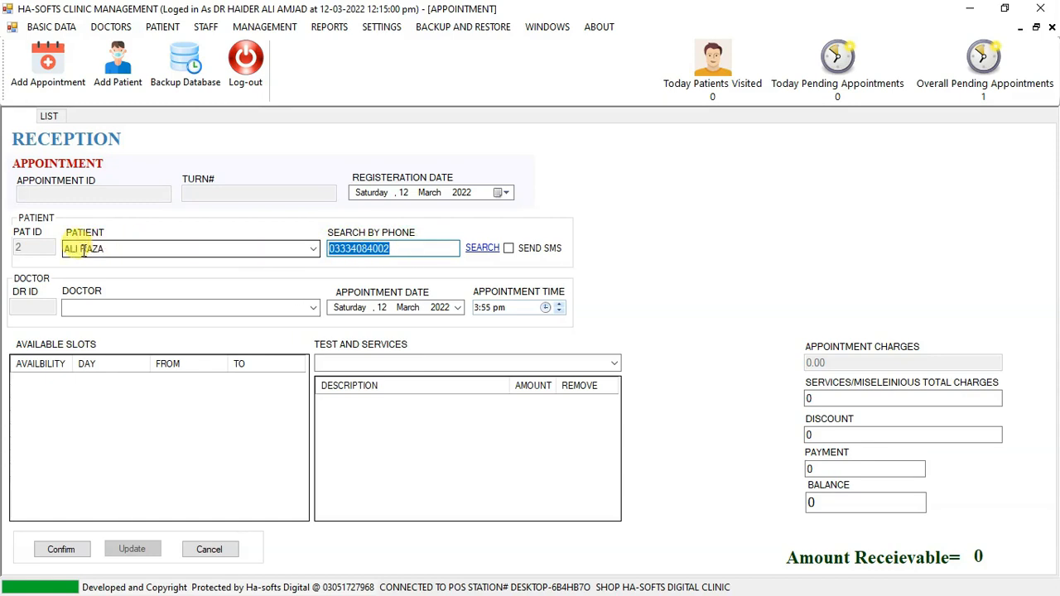
pyautogui.click(142, 250)
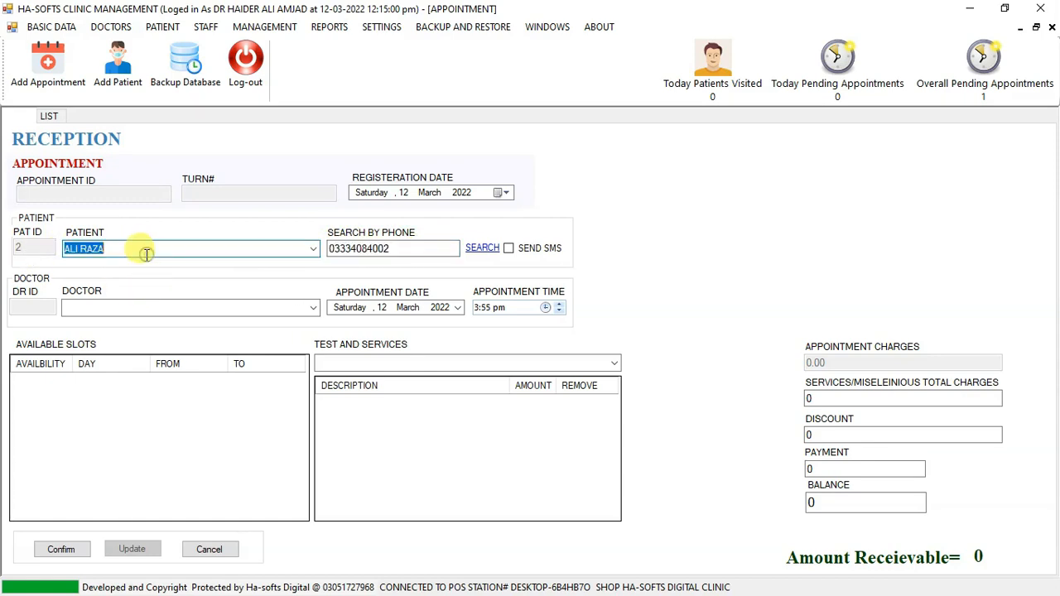
# Choose the first suggested doctor for the appointment, an MBBS surgeon charging 150.
pyautogui.click(78, 307)
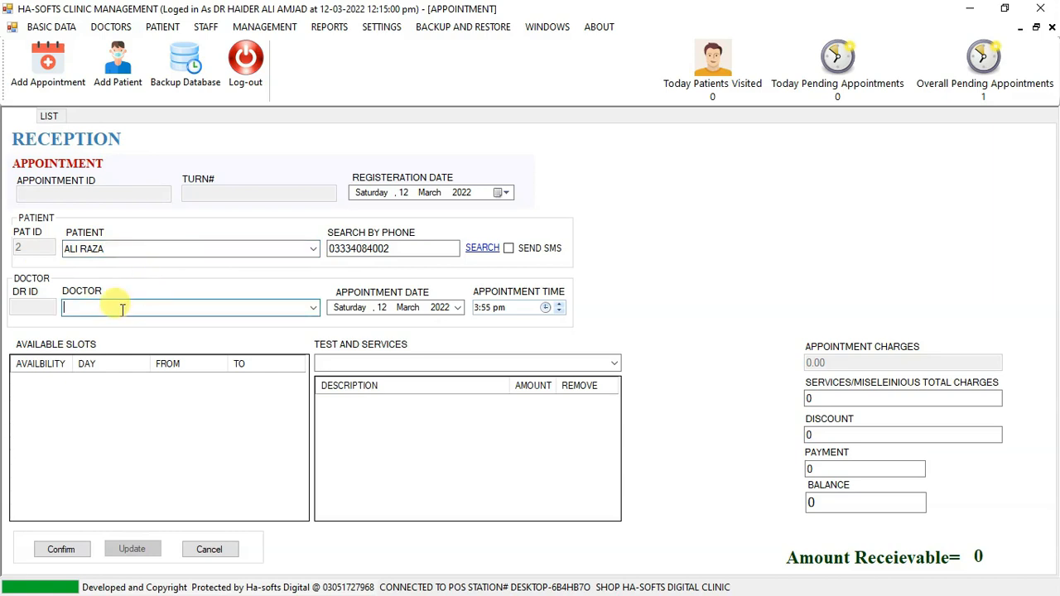
pyautogui.write('D')
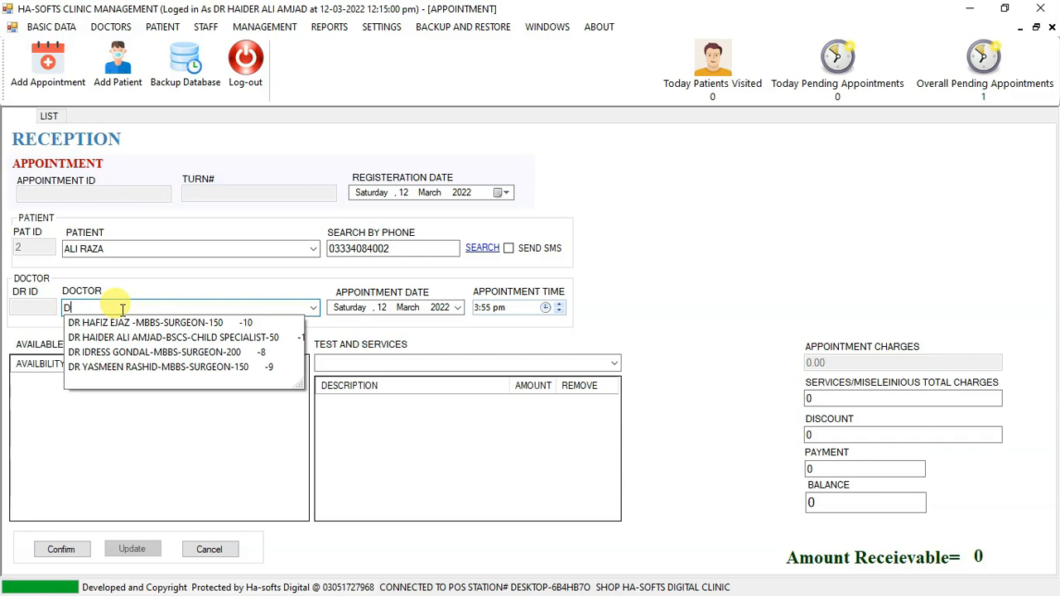
pyautogui.press('Down')
pyautogui.press('Return')
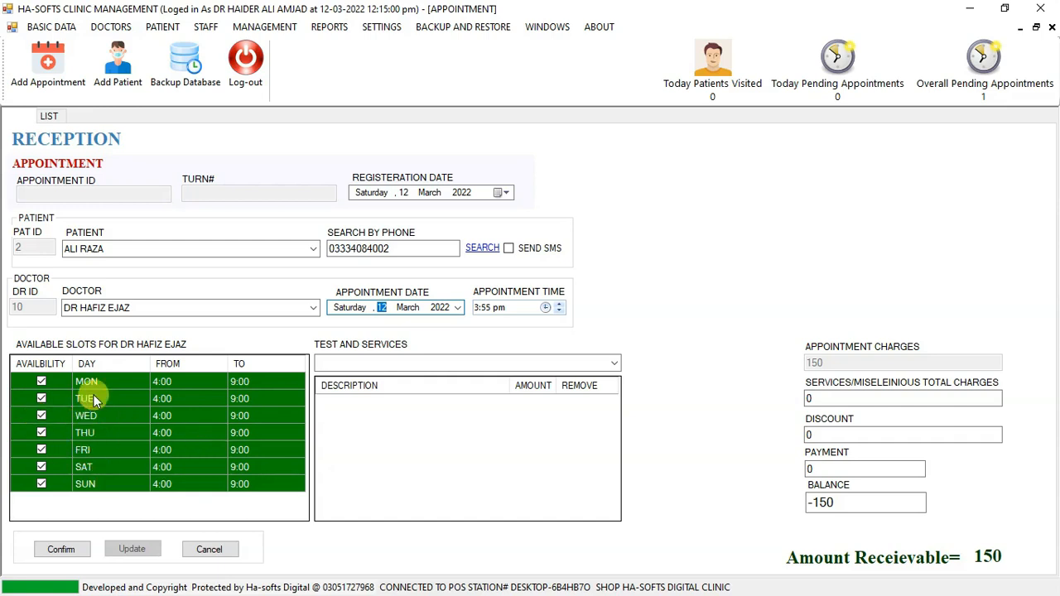
# Switch the appointment to the last doctor in the suggestions to compare the available slots.
pyautogui.click(260, 308)
pyautogui.write('D')
pyautogui.press('Down')
pyautogui.press('Down')
pyautogui.press('Down')
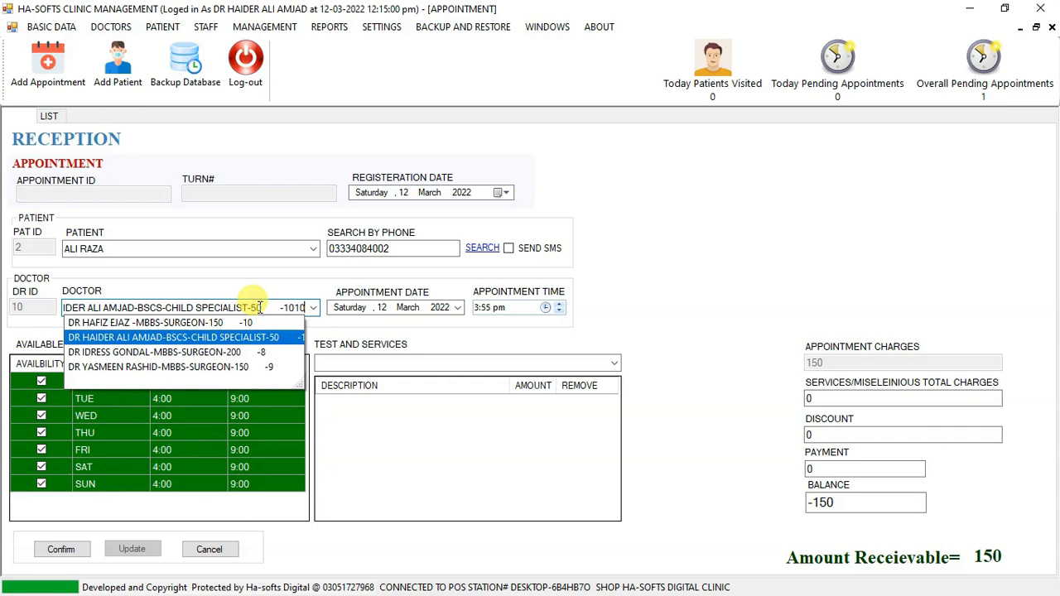
pyautogui.press('Down')
pyautogui.press('Tab')
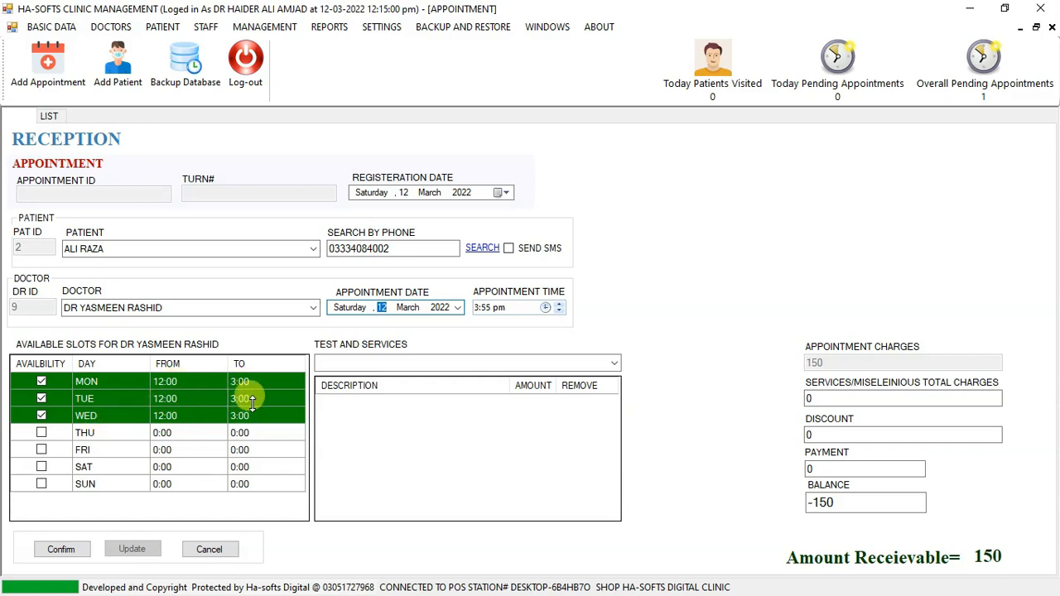
# Go through the other doctors' available slots and reselect the first suggested doctor, the MBBS surgeon available all week.
pyautogui.click(286, 309)
pyautogui.scroll(-1, 291, 309)
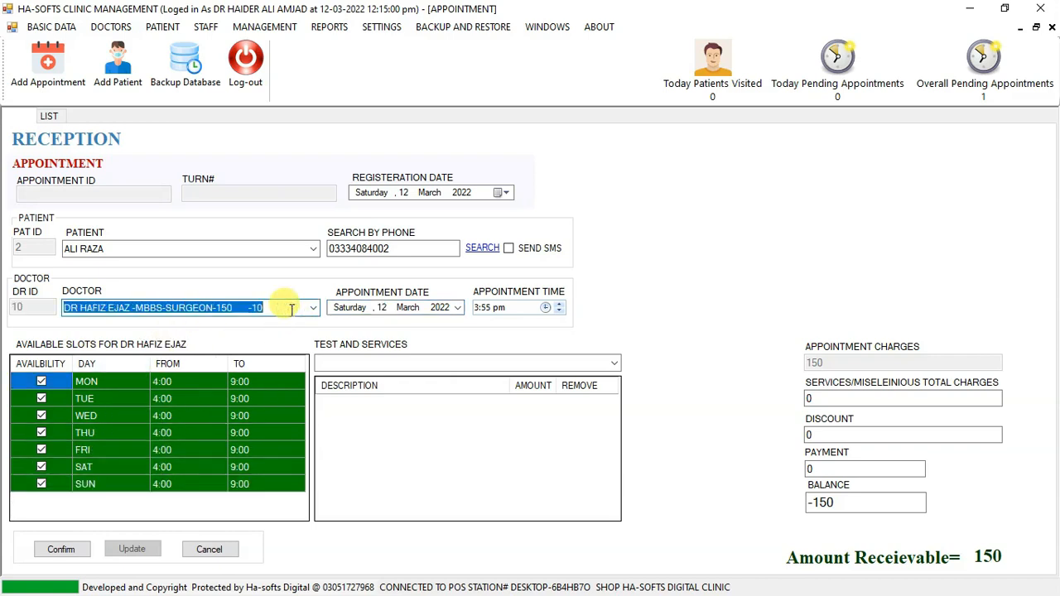
pyautogui.scroll(-1, 291, 308)
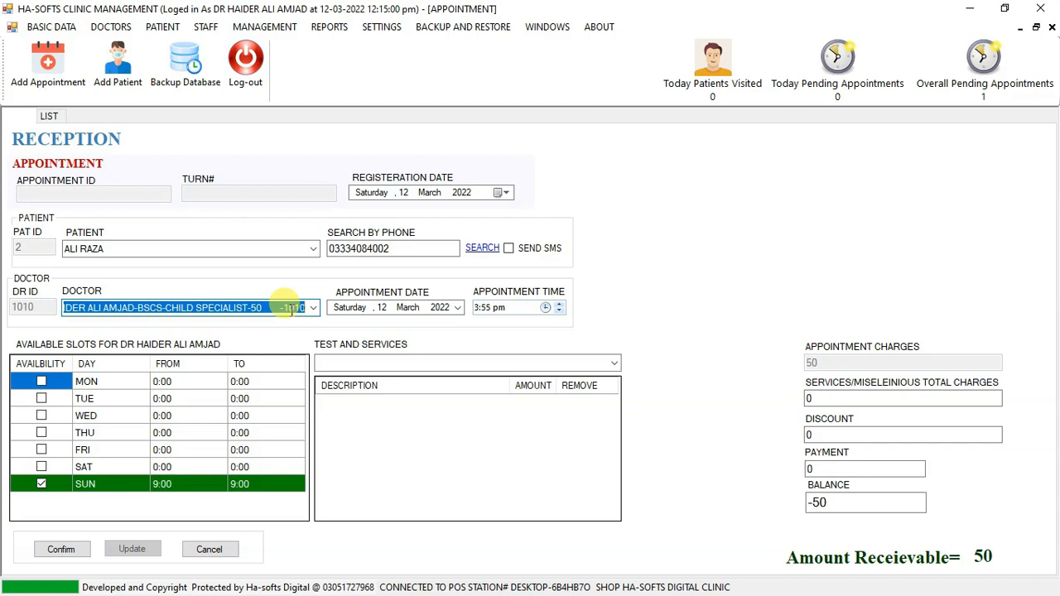
pyautogui.write('D')
pyautogui.press('Down')
pyautogui.press('Return')
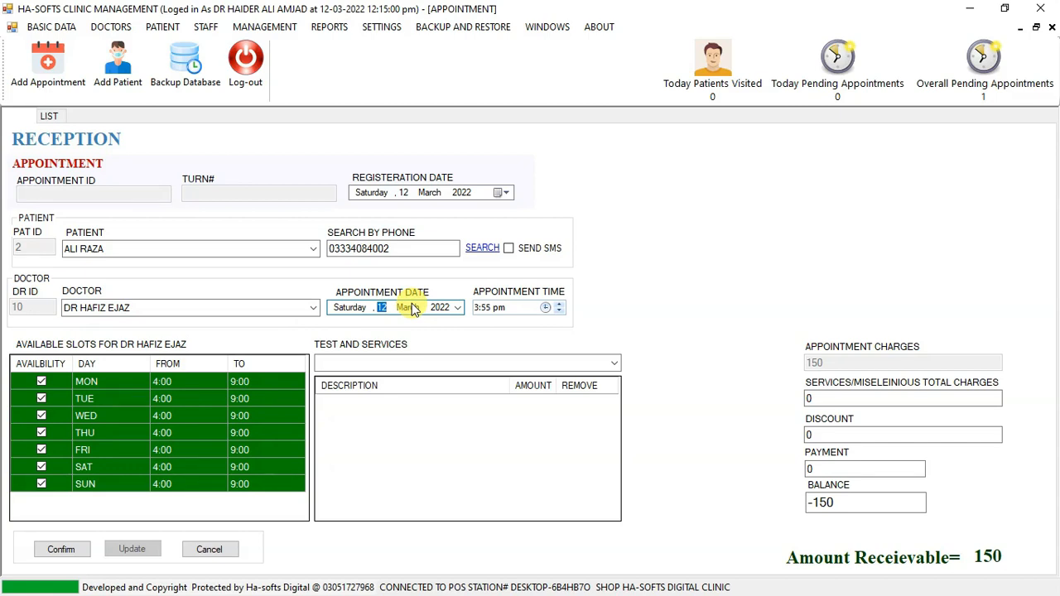
# Set the appointment date to Saturday, 12 March 2022.
pyautogui.click(459, 308)
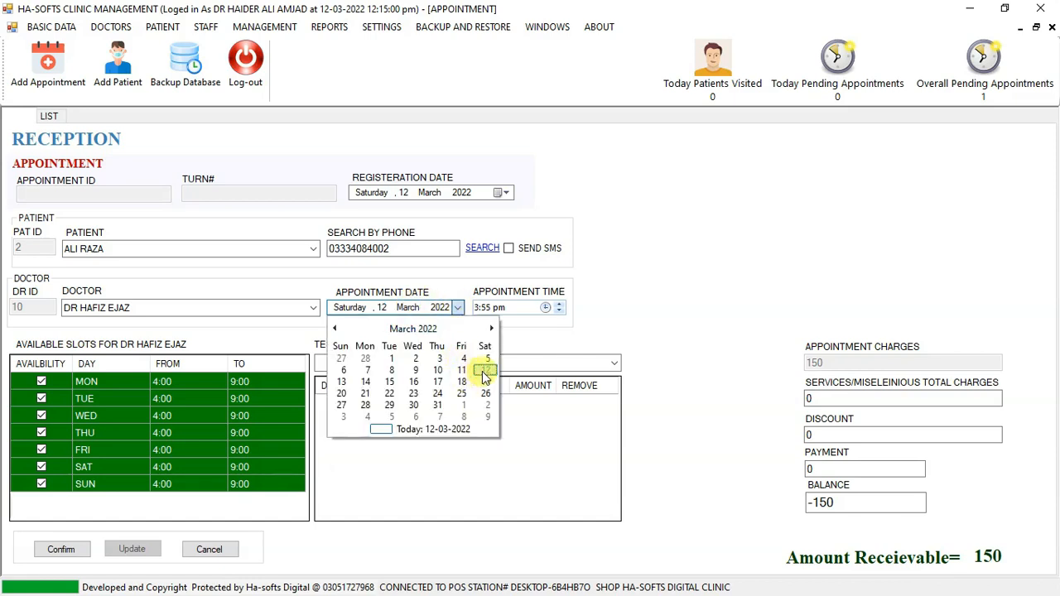
pyautogui.click(487, 370)
pyautogui.click(408, 308)
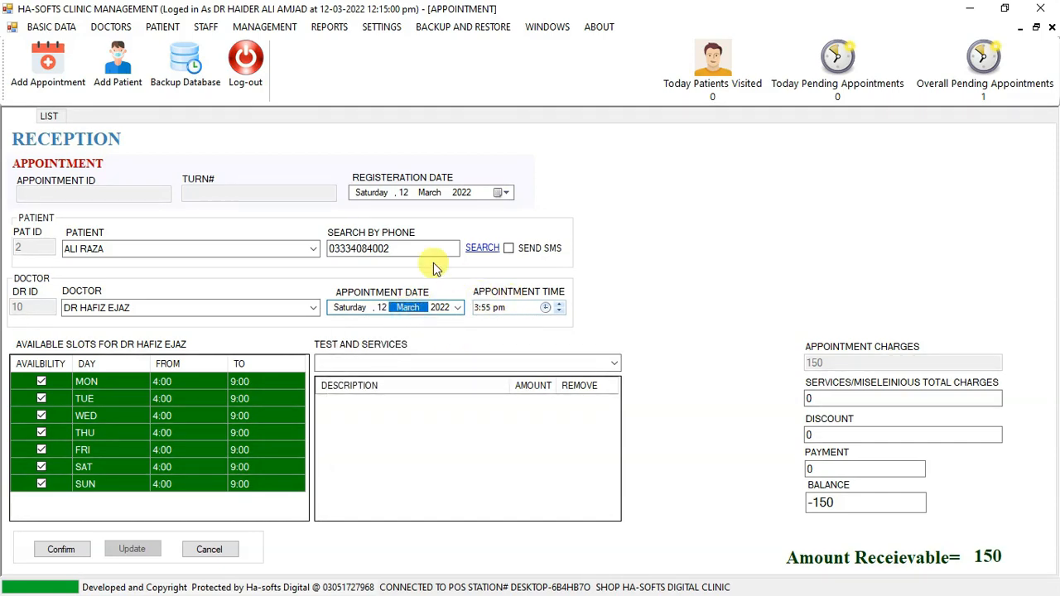
# Examine the available tests and services with their prices without choosing one.
pyautogui.click(345, 365)
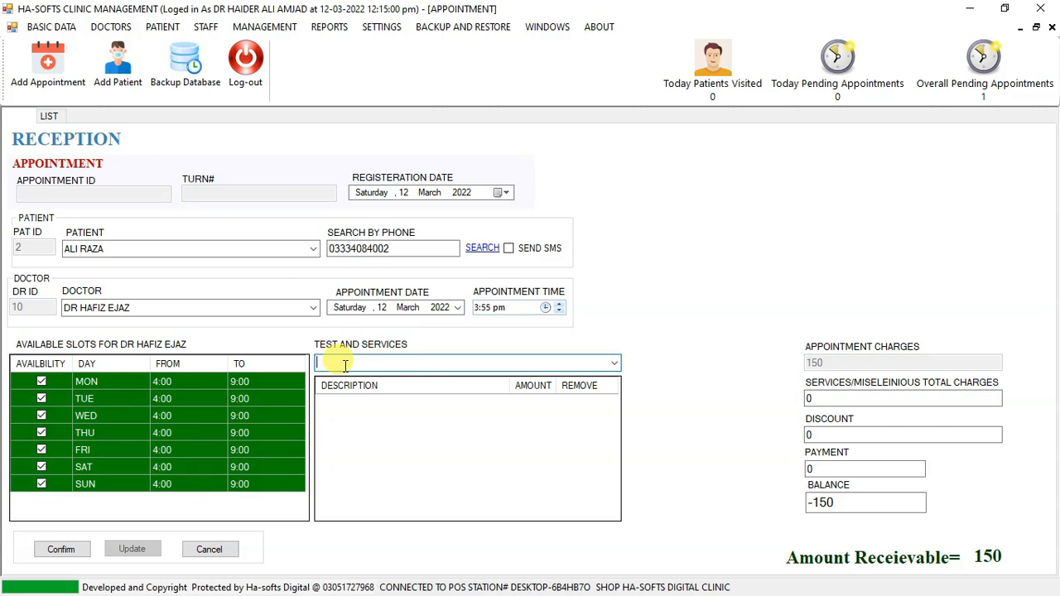
pyautogui.click(615, 364)
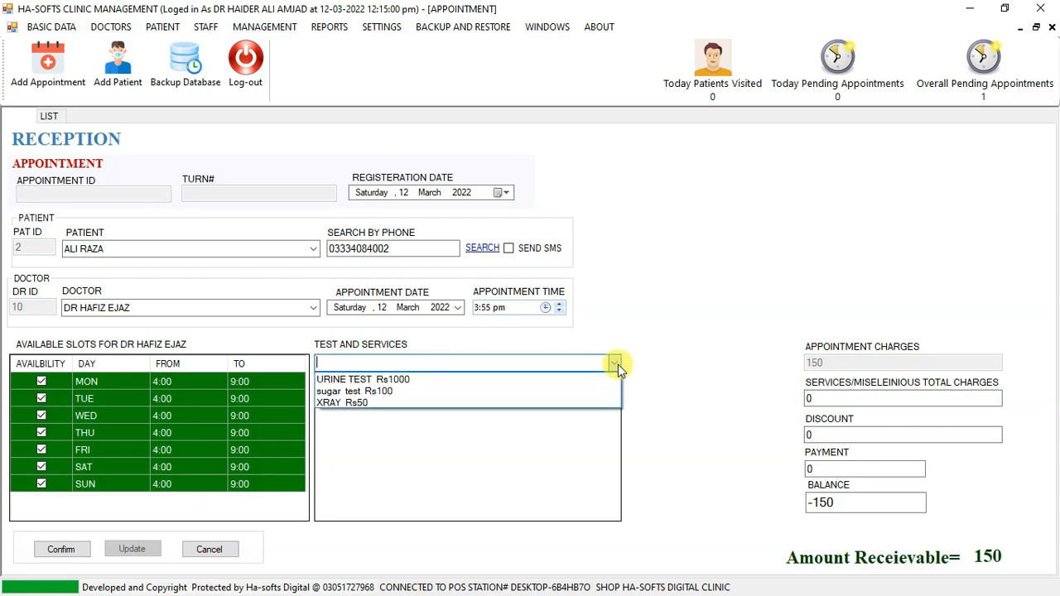
pyautogui.click(618, 364)
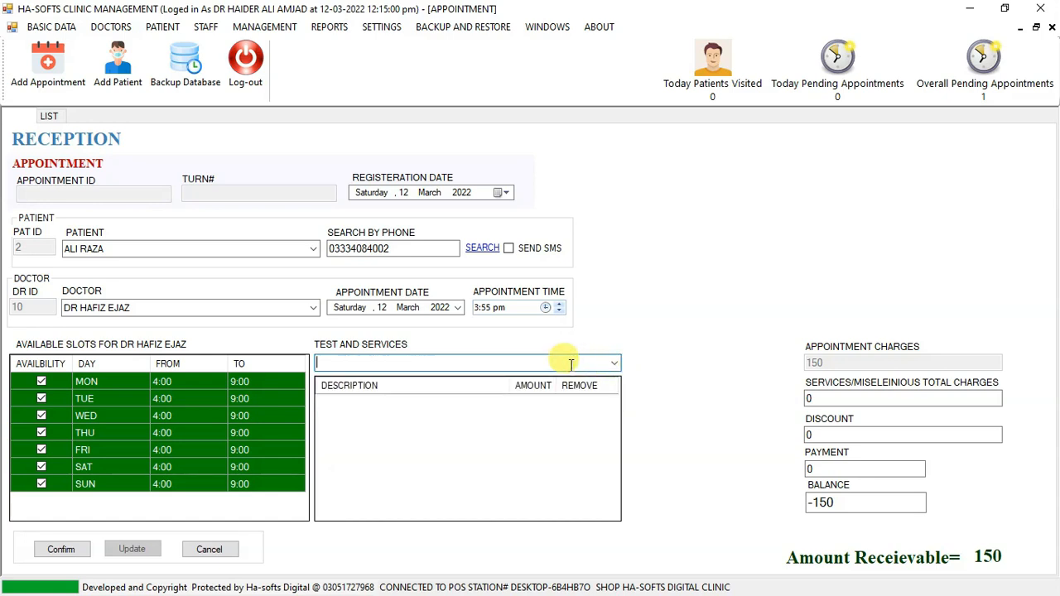
# Add the XRAY Rs50 service to the appointment's tests and services.
pyautogui.write('x')
pyautogui.press('Down')
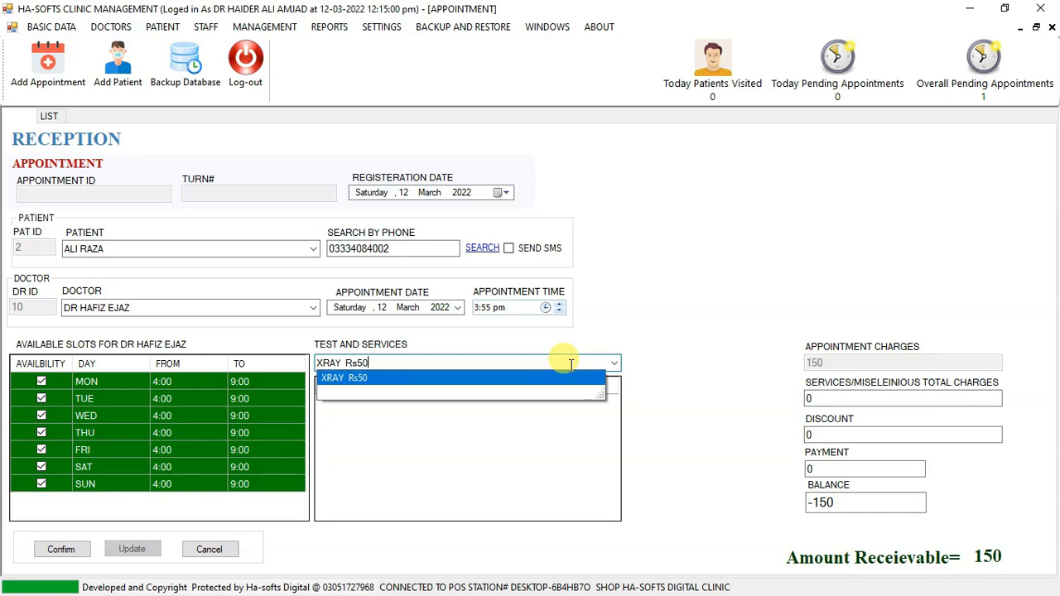
pyautogui.press('Return')
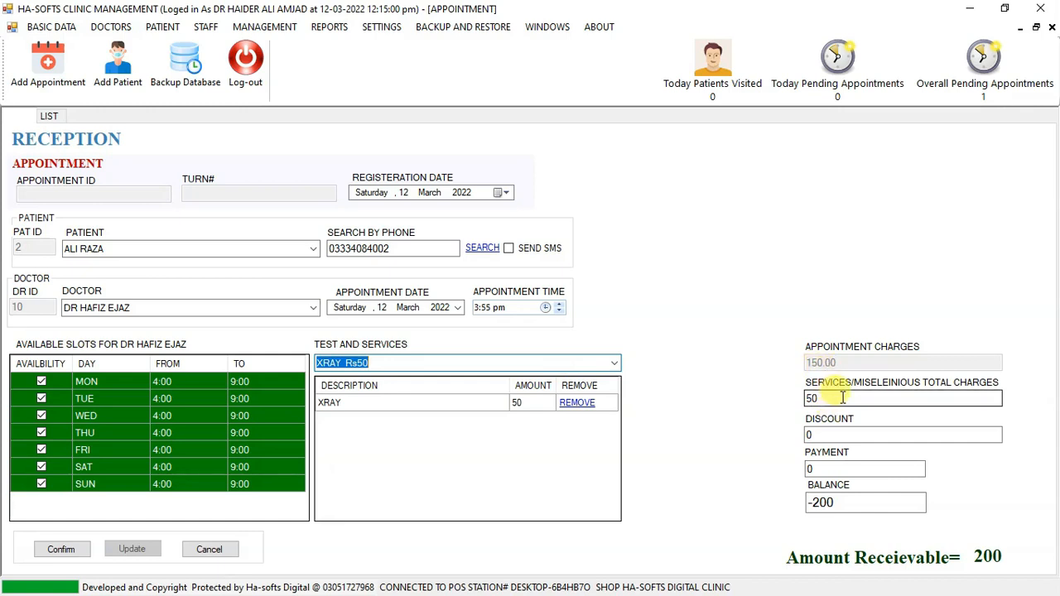
# Go over the service charges and discount, enter a payment of 500, and check the resulting balance.
pyautogui.click(819, 399)
pyautogui.click(827, 433)
pyautogui.click(827, 432)
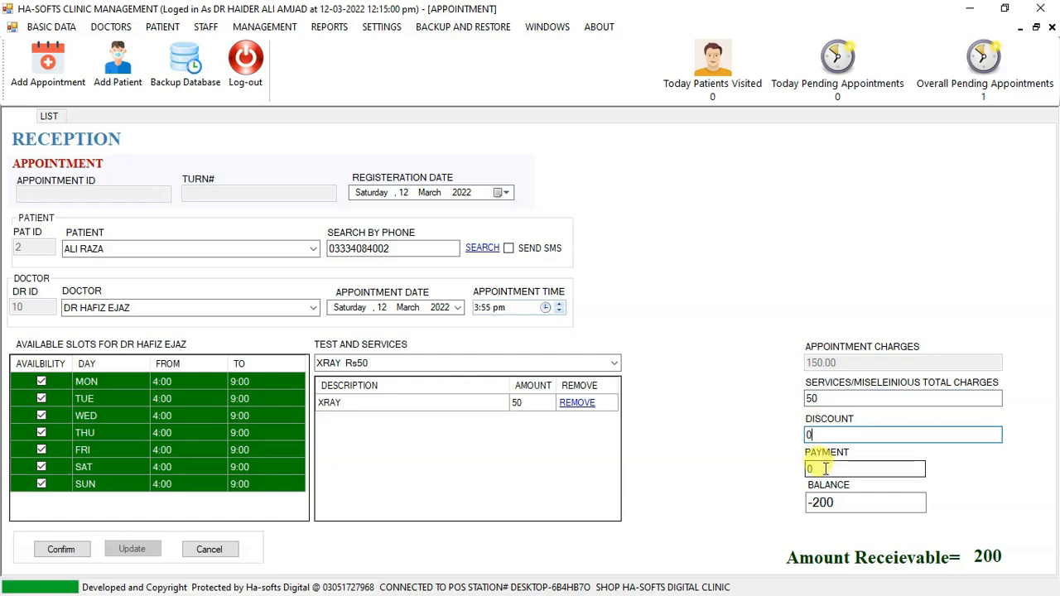
pyautogui.click(829, 469)
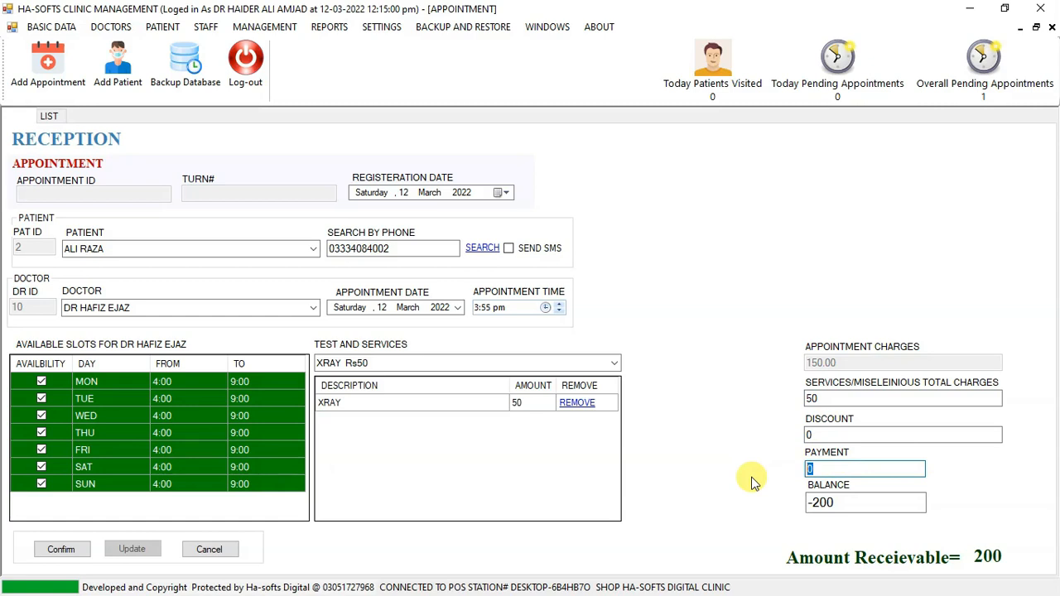
pyautogui.write('500')
pyautogui.click(845, 501)
pyautogui.doubleClick(812, 502)
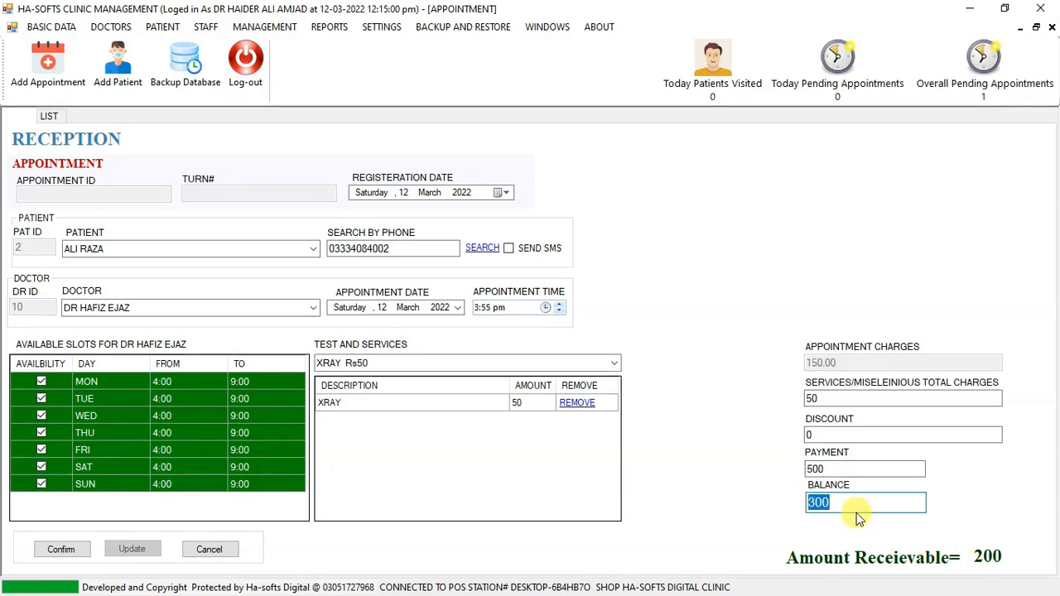
pyautogui.click(855, 501)
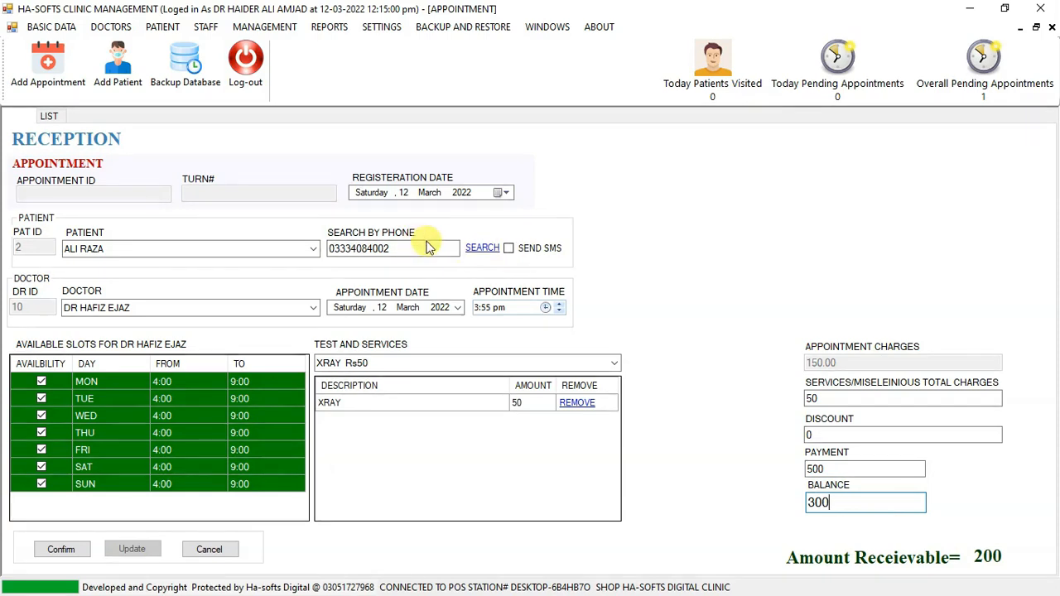
# Enable the SMS notification for the patient's phone number, book the appointment and acknowledge the booking message.
pyautogui.moveTo(415, 248); pyautogui.dragTo(308, 249)
pyautogui.click(403, 249)
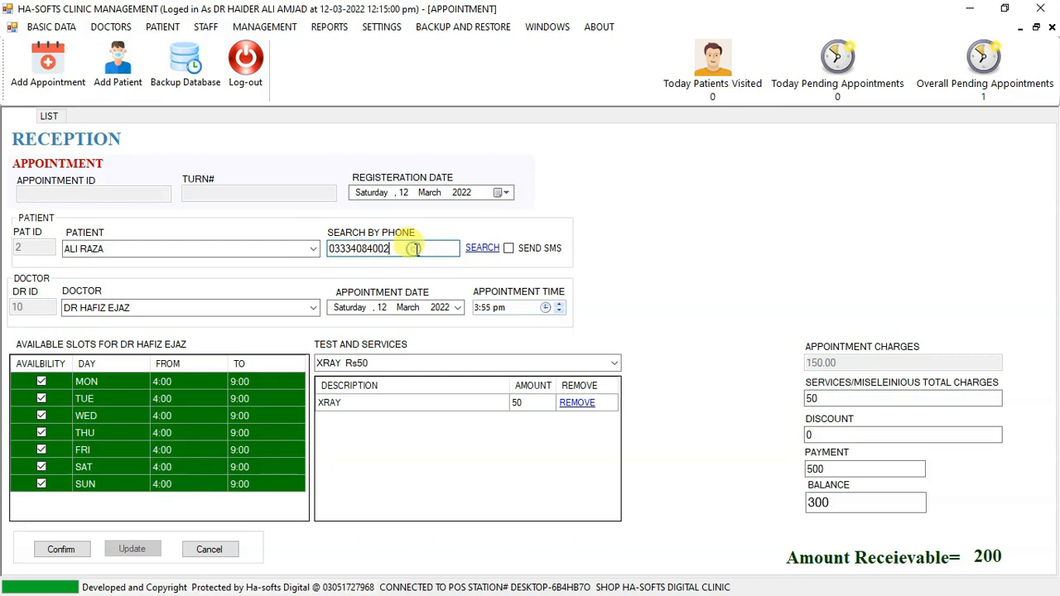
pyautogui.click(509, 249)
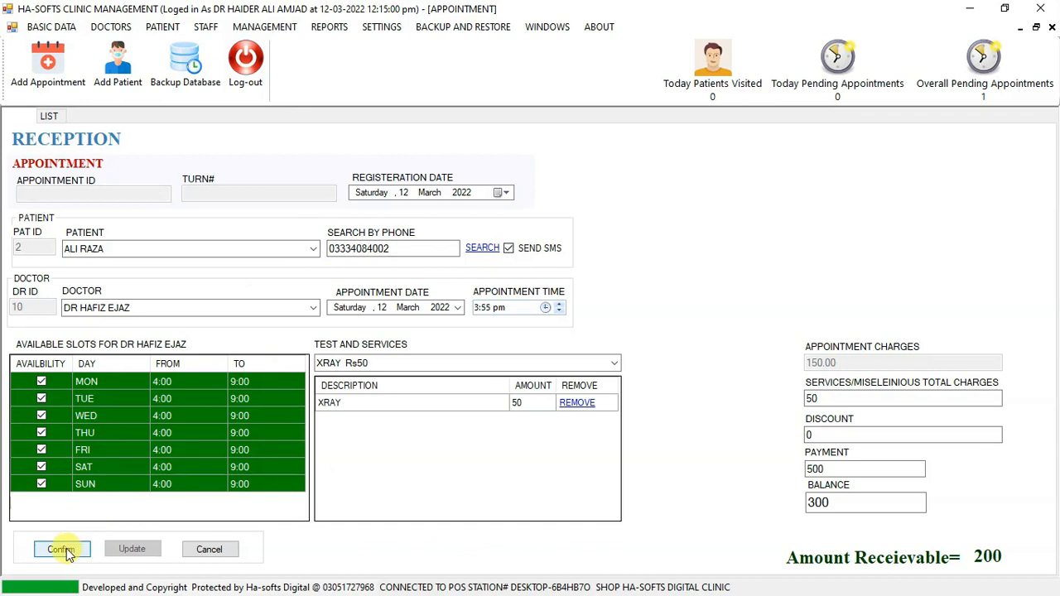
pyautogui.click(61, 550)
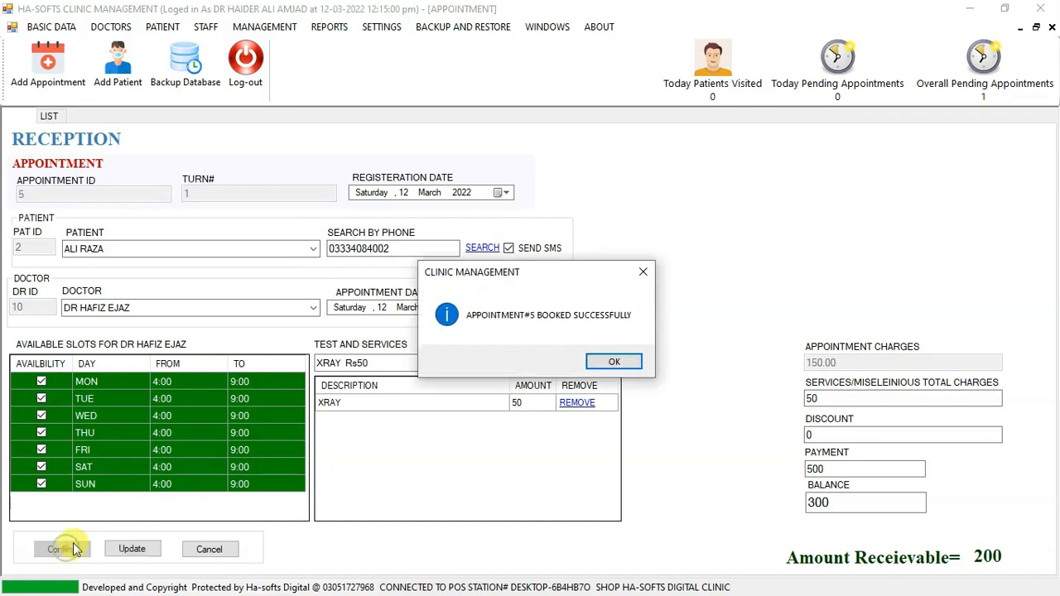
pyautogui.click(610, 363)
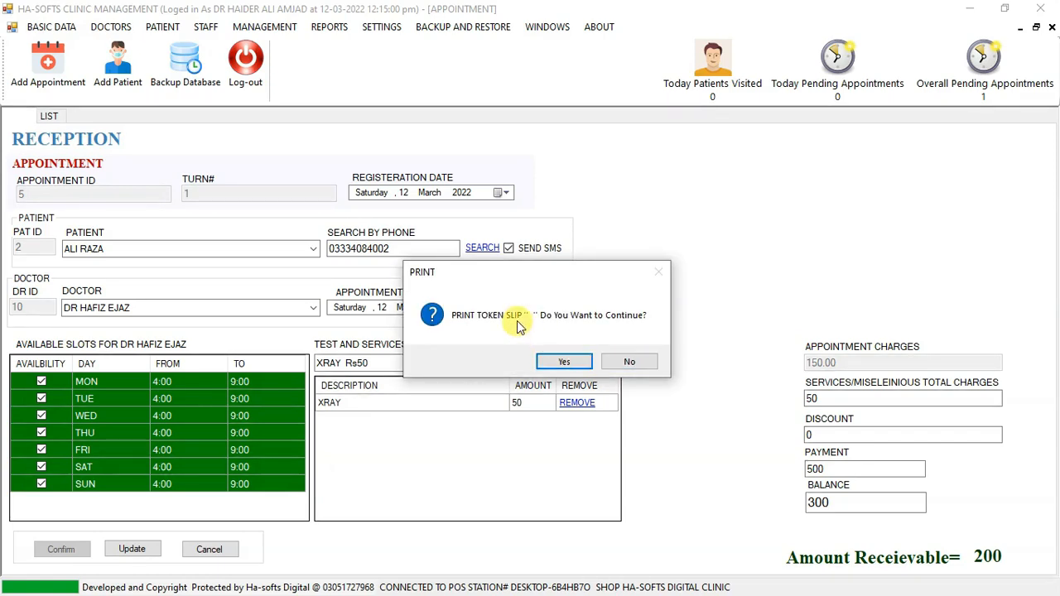
# Print the appointment's token slip, dismiss the patient's booking message and clear the reception form.
pyautogui.click(580, 364)
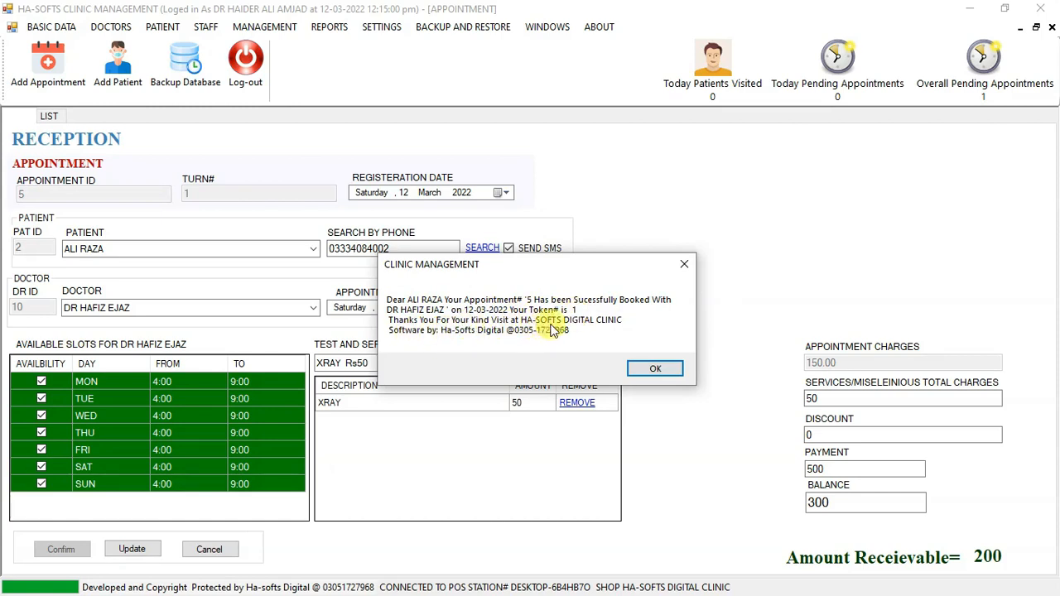
pyautogui.click(656, 371)
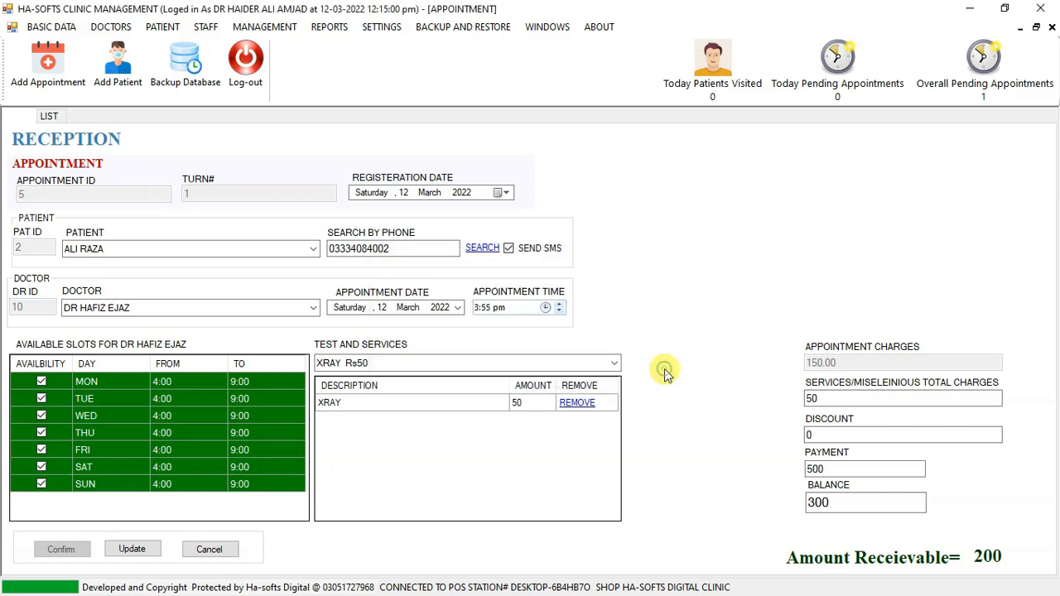
pyautogui.click(222, 550)
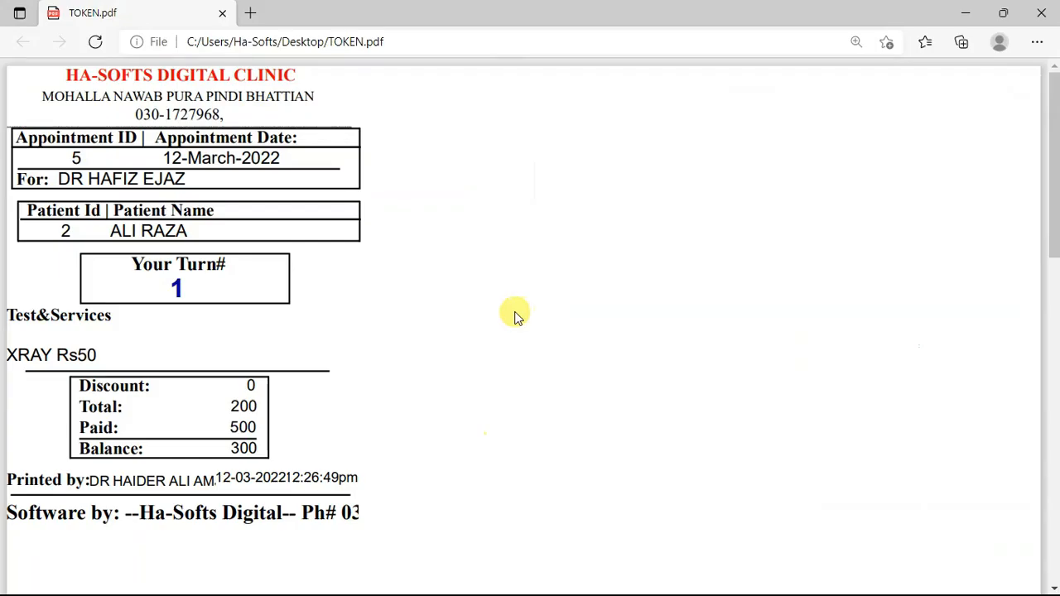
# In TOKEN.pdf in the browser, examine the clinic address, appointment date, doctor, patient details and turn number.
pyautogui.moveTo(44, 97); pyautogui.dragTo(132, 97)
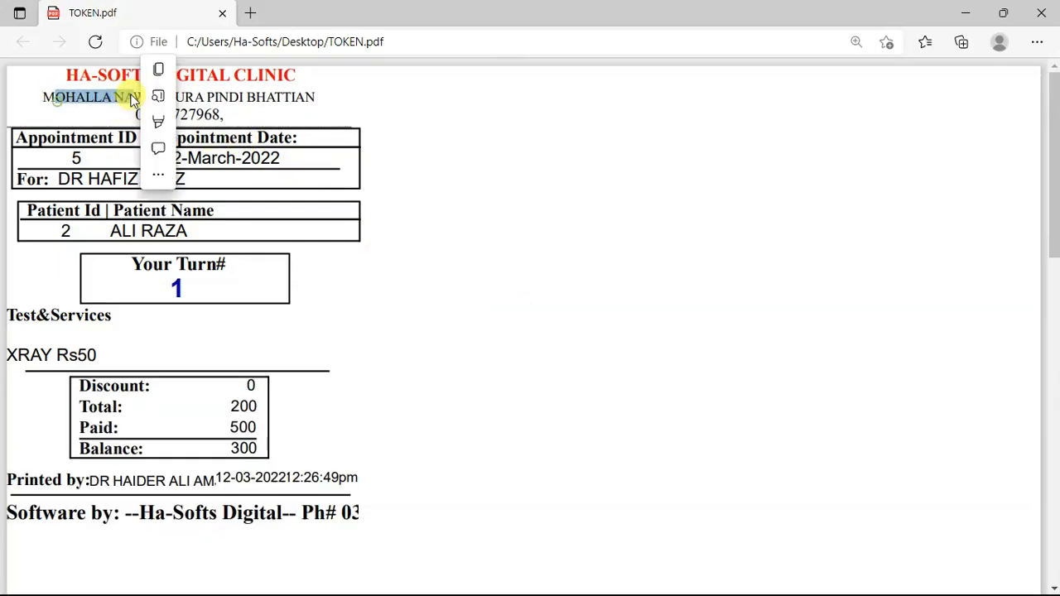
pyautogui.click(130, 165)
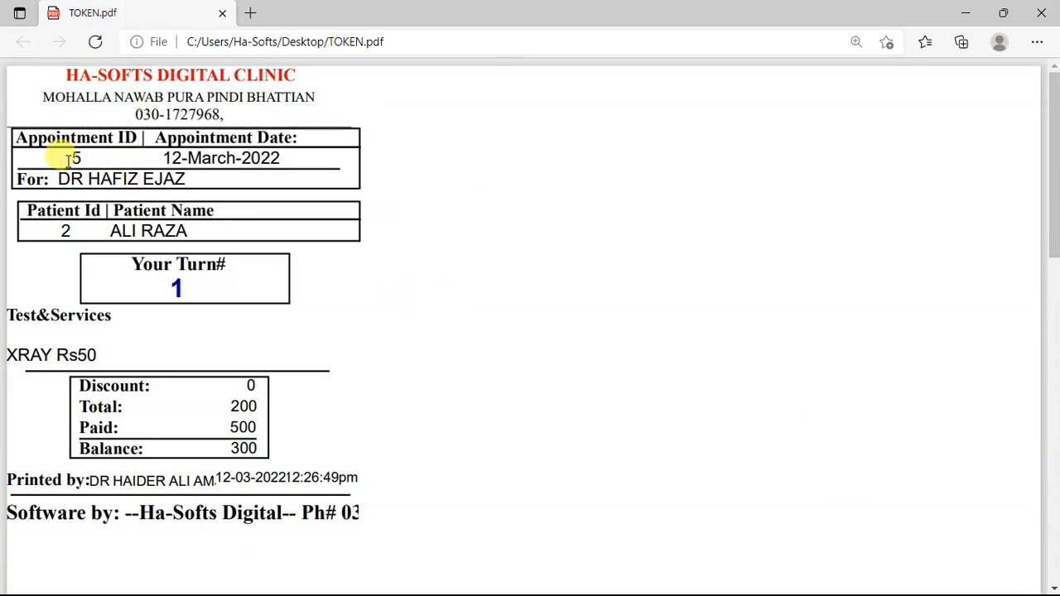
pyautogui.doubleClick(168, 159)
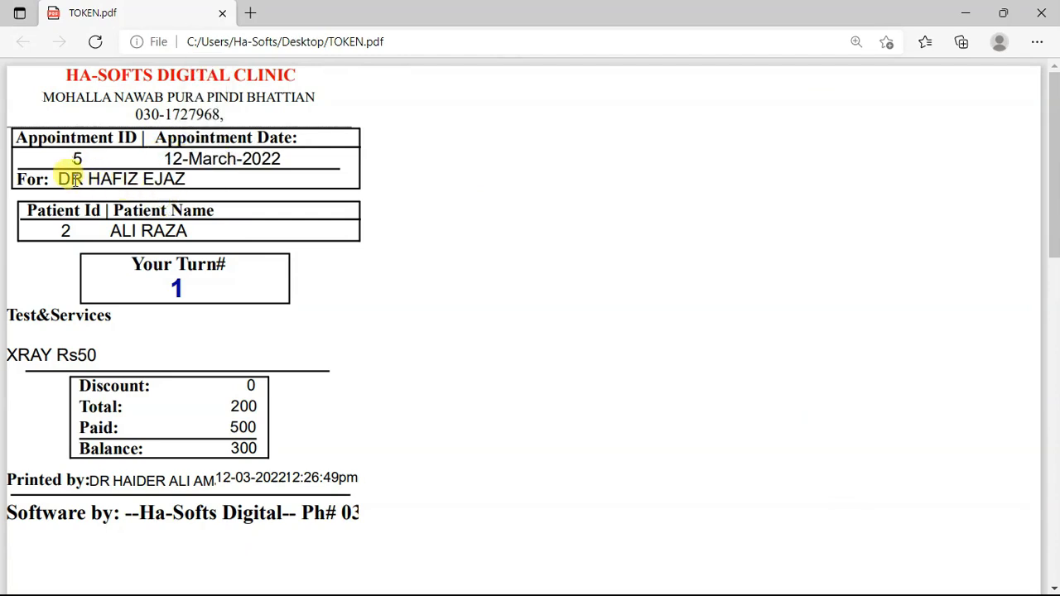
pyautogui.moveTo(67, 180); pyautogui.dragTo(137, 178)
pyautogui.click(95, 212)
pyautogui.doubleClick(63, 230)
pyautogui.click(122, 232)
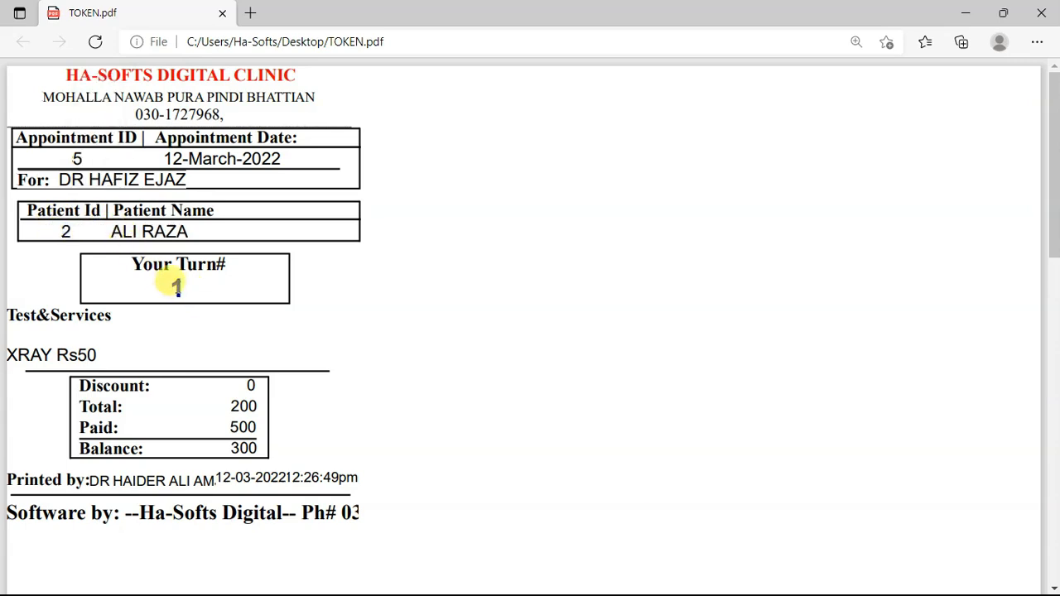
pyautogui.doubleClick(172, 287)
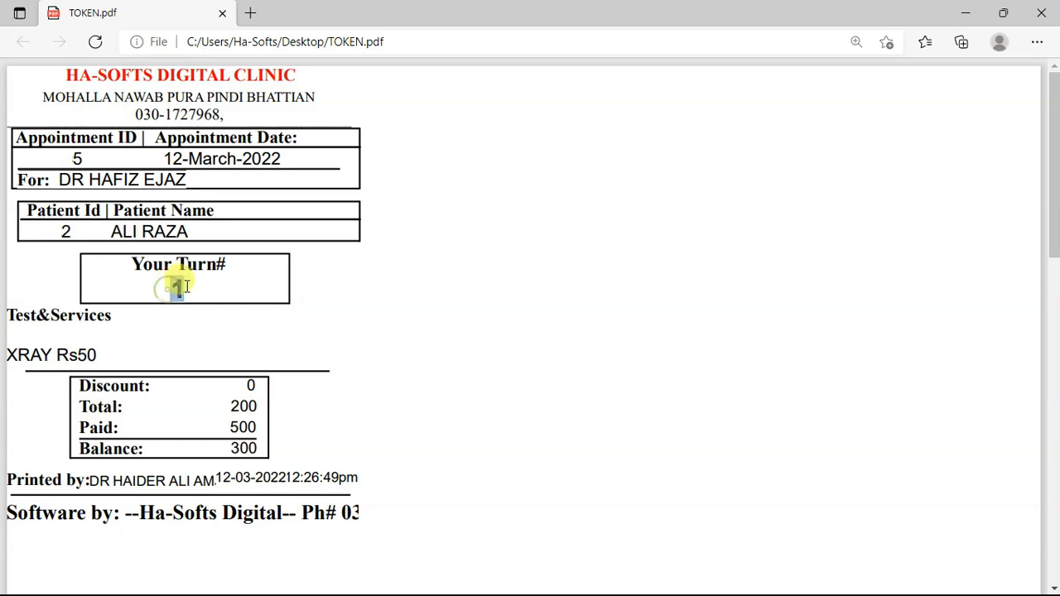
pyautogui.click(187, 289)
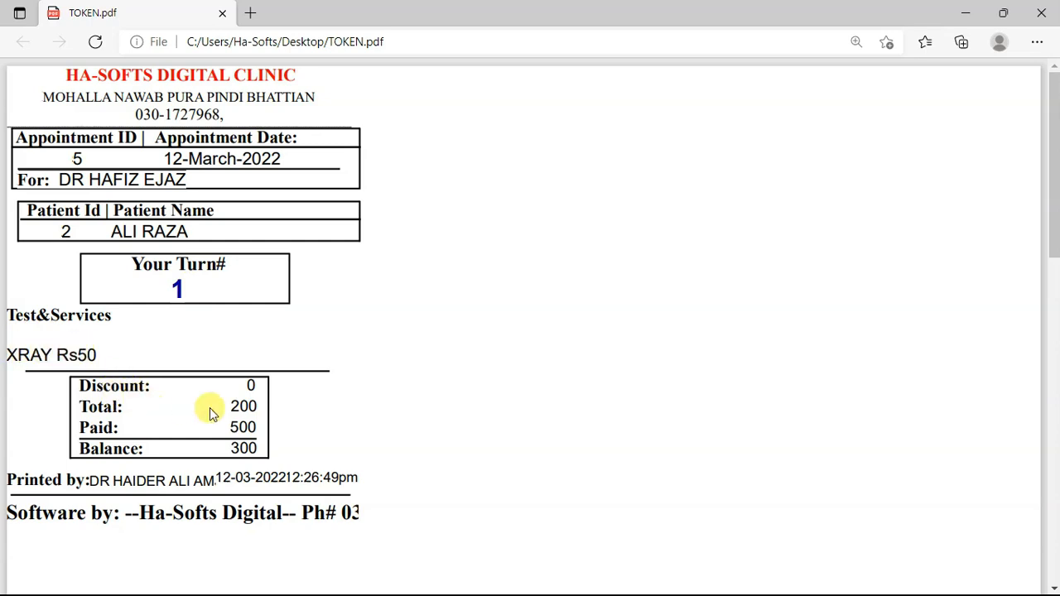
# Examine the slip's total, paid and balance amounts, and the name and date of who printed it.
pyautogui.moveTo(231, 407); pyautogui.dragTo(248, 450)
pyautogui.click(234, 426)
pyautogui.click(242, 445)
pyautogui.click(149, 481)
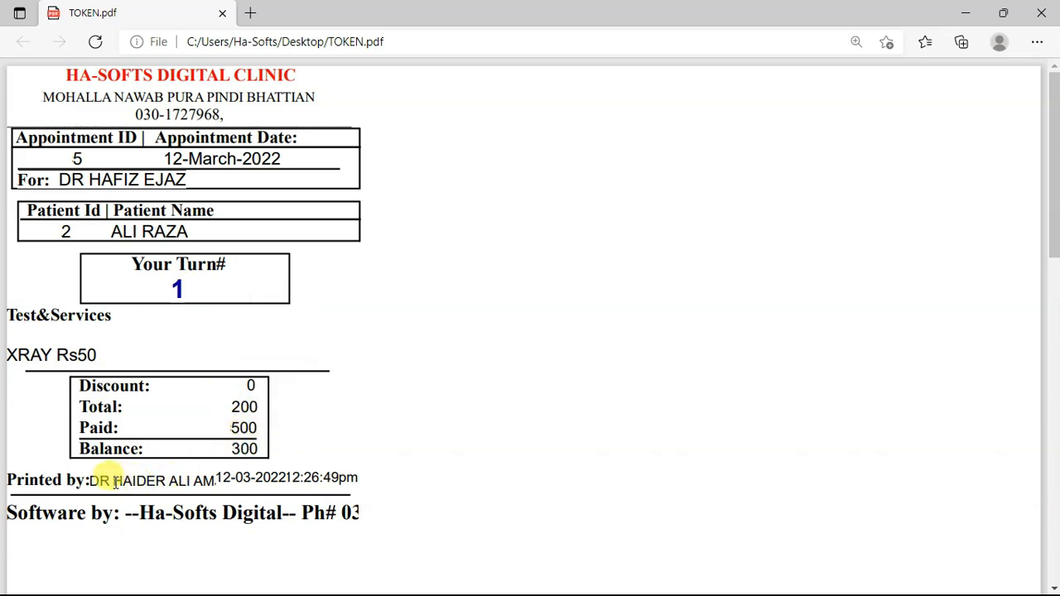
pyautogui.moveTo(87, 480); pyautogui.dragTo(214, 483)
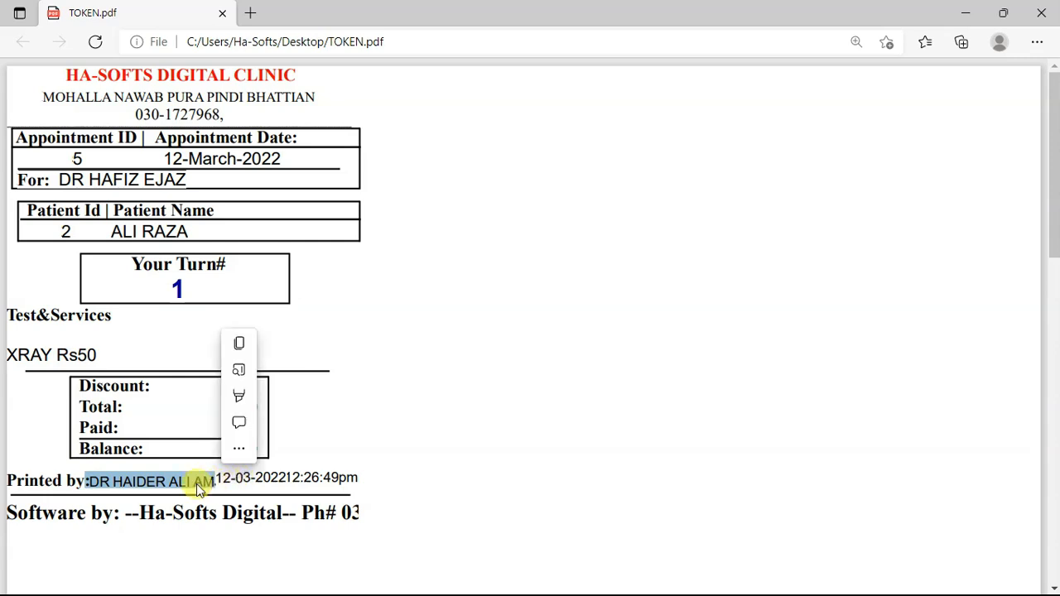
pyautogui.click(226, 474)
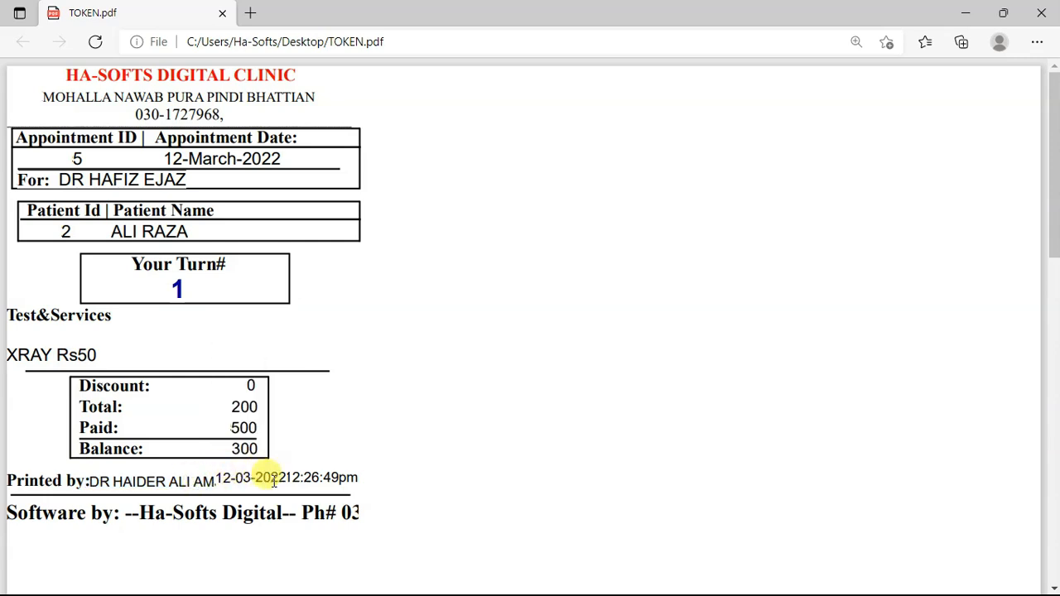
pyautogui.moveTo(220, 481); pyautogui.dragTo(314, 481)
pyautogui.click(274, 394)
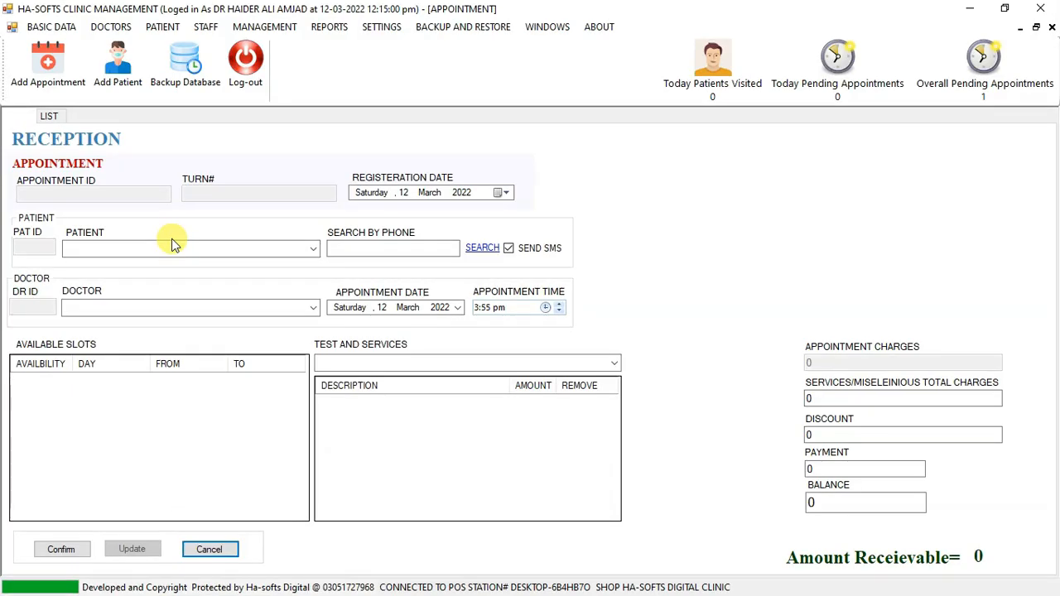
# Back in the clinic system, list the appointments registered from 09-03-2022 to 12-03-2022.
pyautogui.click(51, 116)
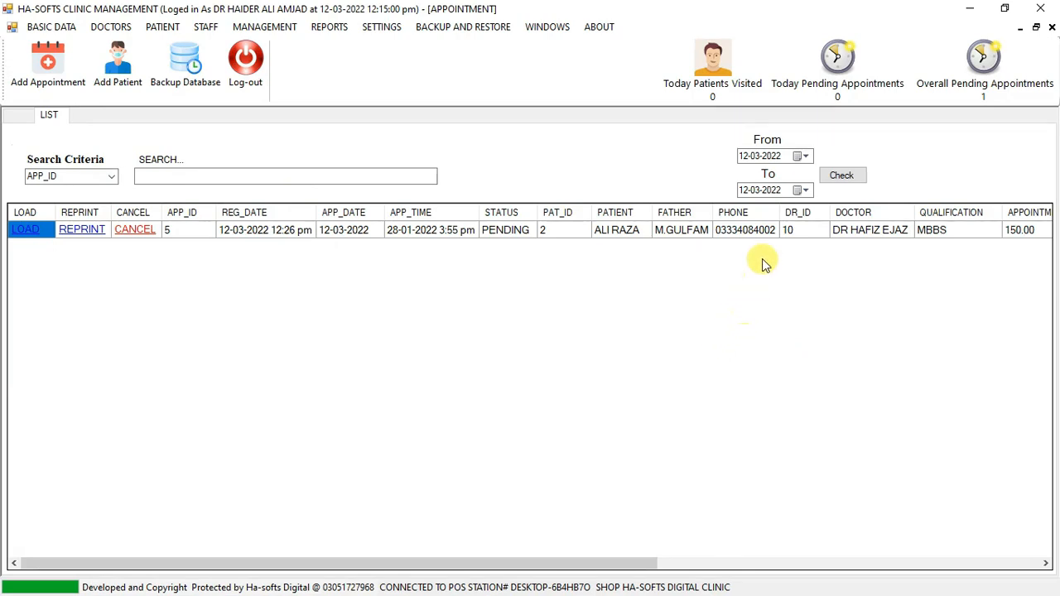
pyautogui.click(798, 158)
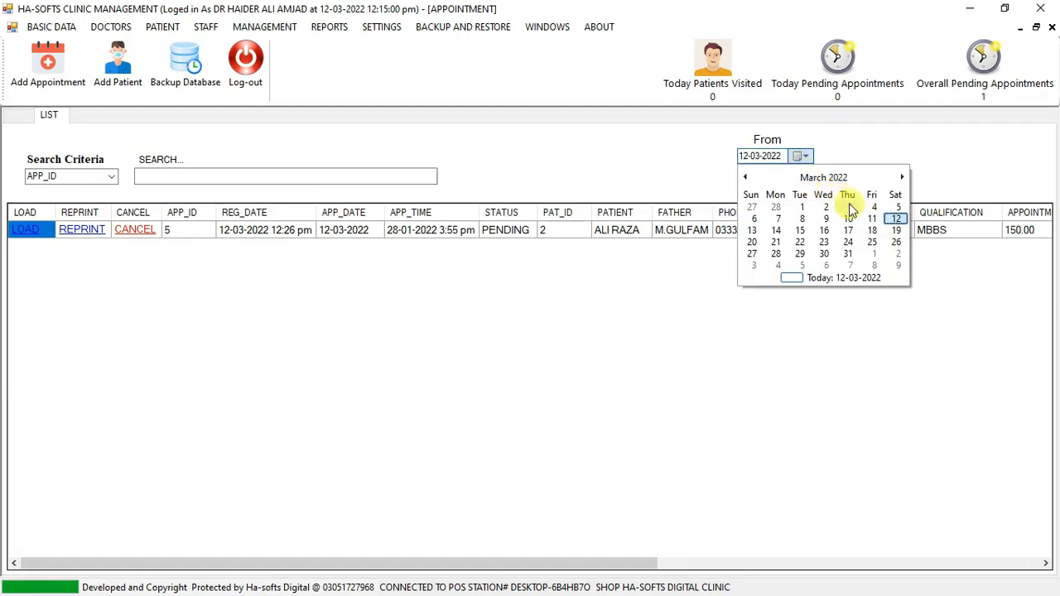
pyautogui.click(822, 217)
pyautogui.click(835, 175)
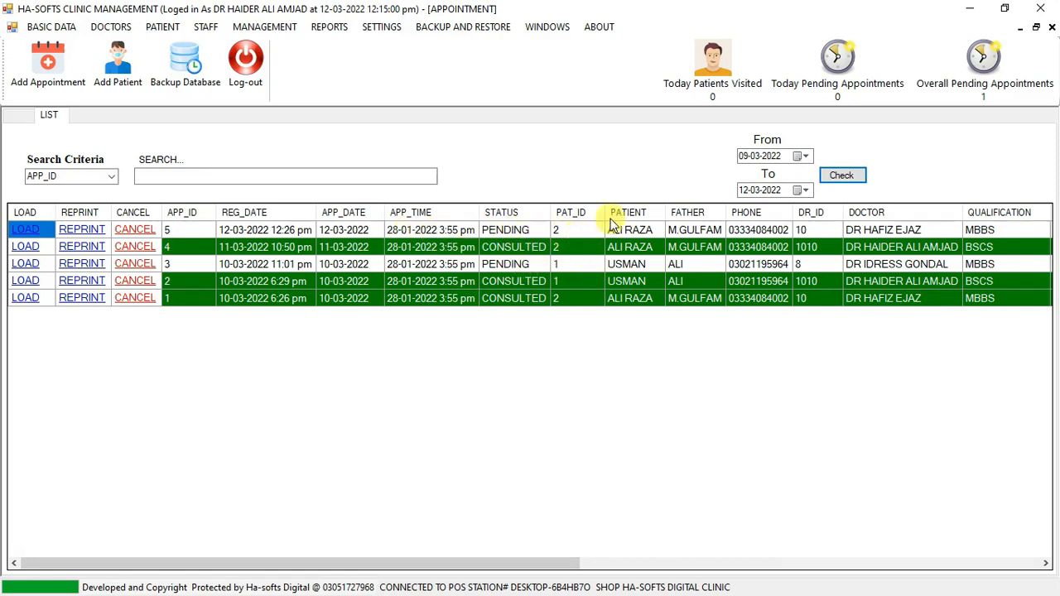
# Set the list's start date back to 12-03-2022 and refresh the appointments.
pyautogui.click(800, 156)
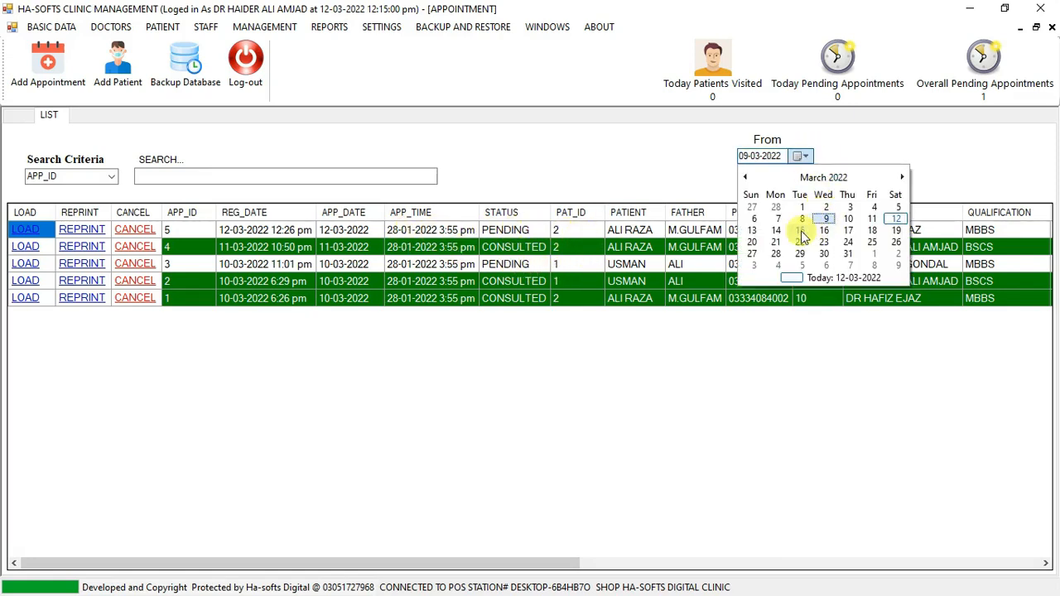
pyautogui.click(897, 218)
pyautogui.click(842, 175)
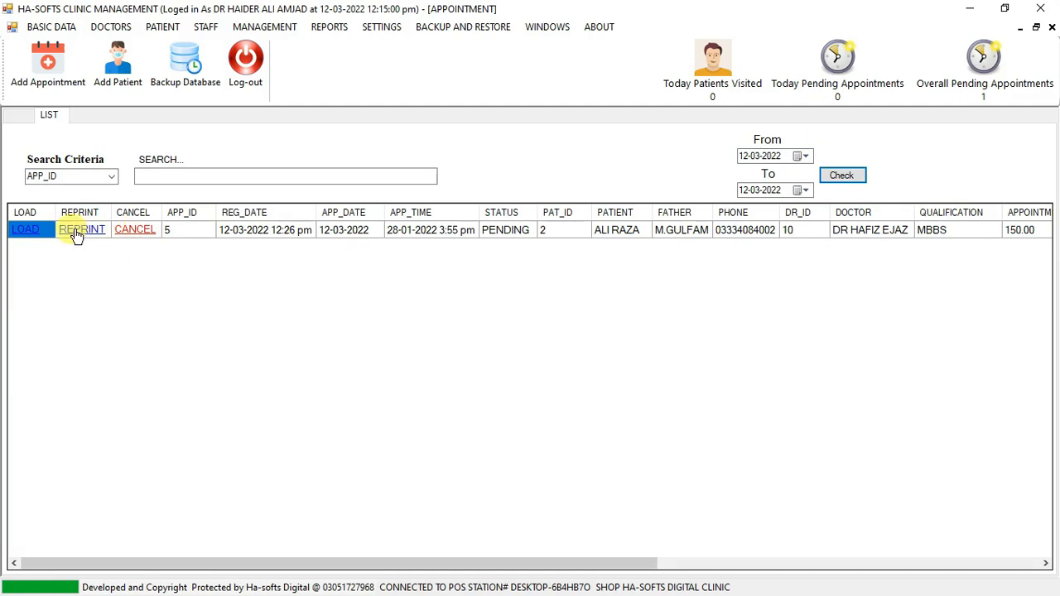
# Request cancellation of the listed appointment but decline it, then examine its remaining columns and return to the reception form.
pyautogui.click(137, 235)
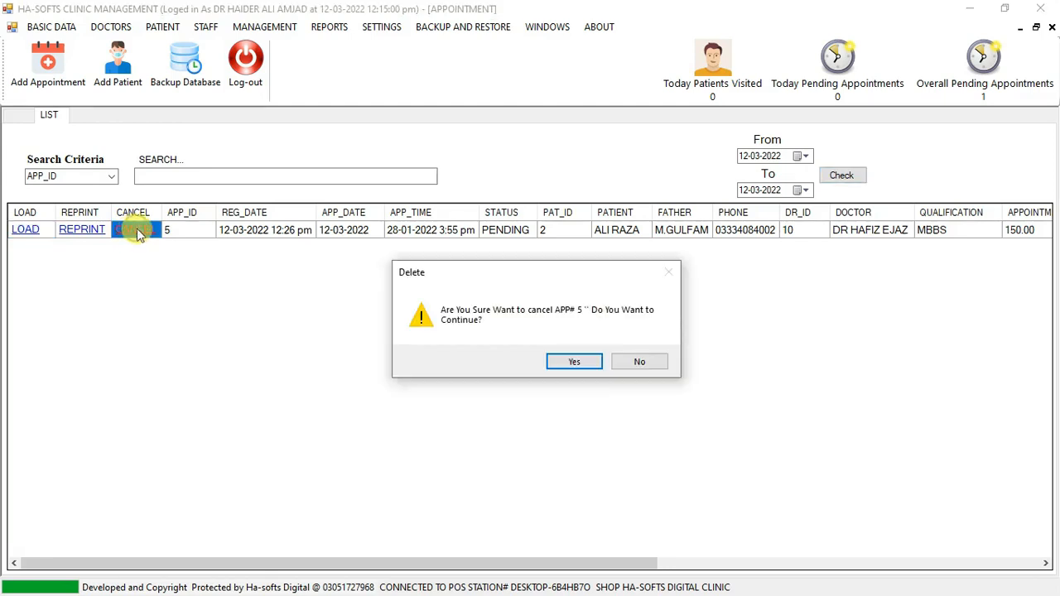
pyautogui.click(639, 362)
pyautogui.moveTo(414, 566); pyautogui.dragTo(857, 593)
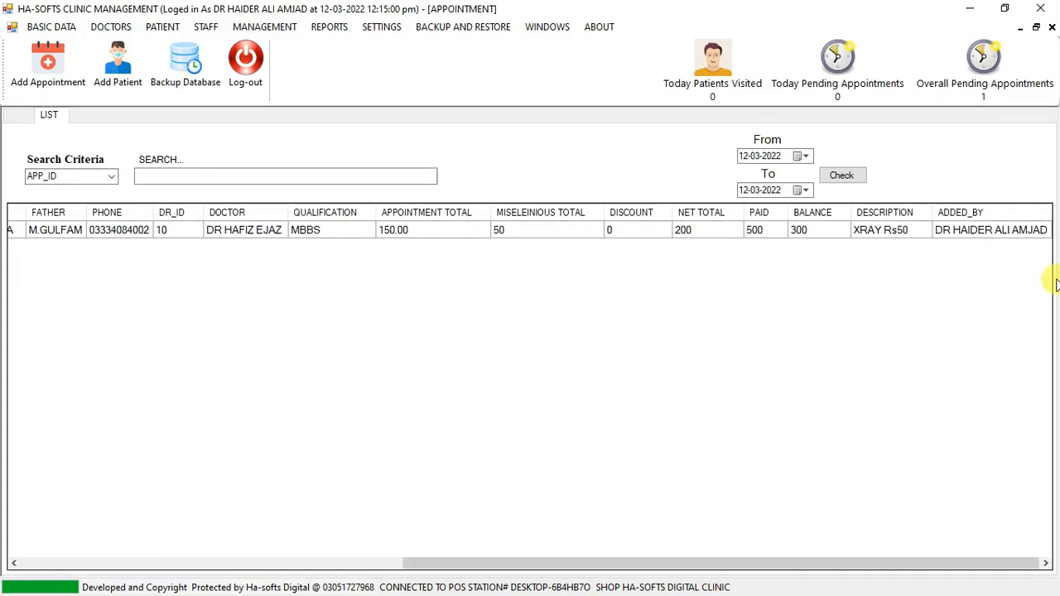
pyautogui.moveTo(721, 561); pyautogui.dragTo(293, 575)
pyautogui.click(25, 116)
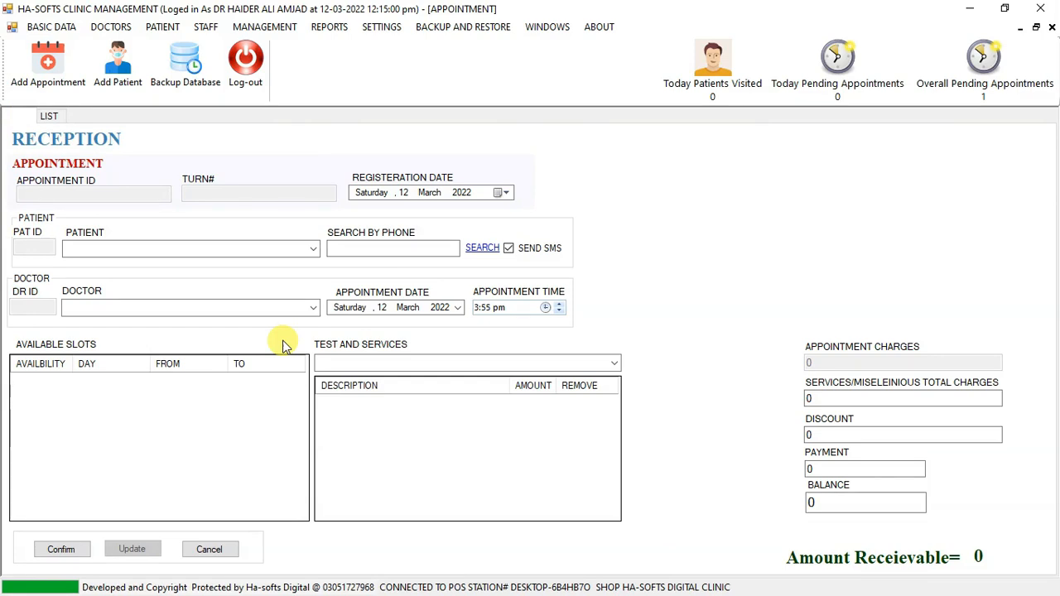
# Open the doctor checkup screen, view its pending appointments and return to the checkup form.
pyautogui.click(268, 28)
pyautogui.click(290, 43)
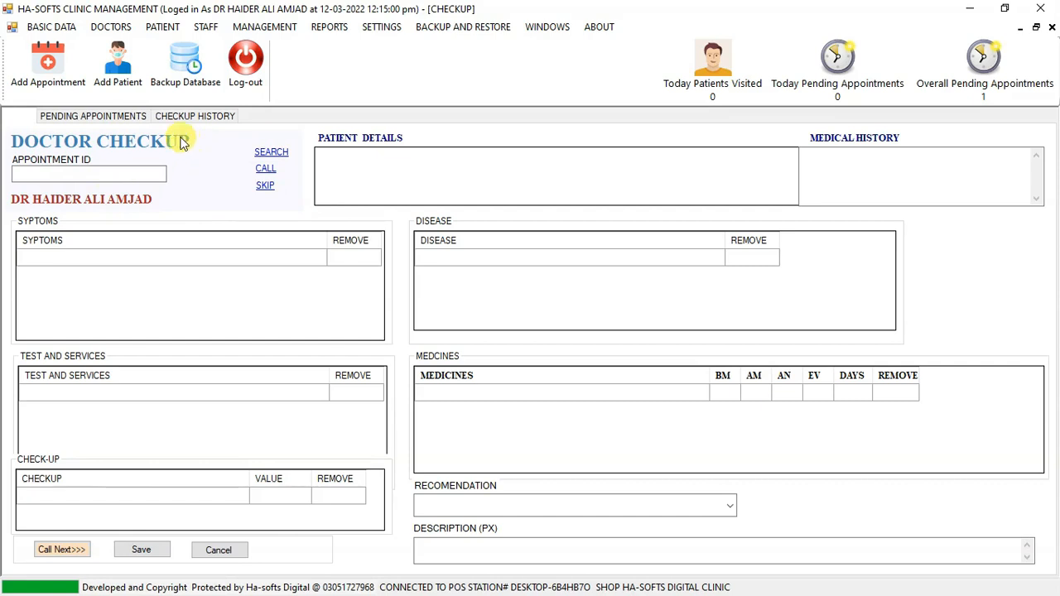
pyautogui.click(116, 117)
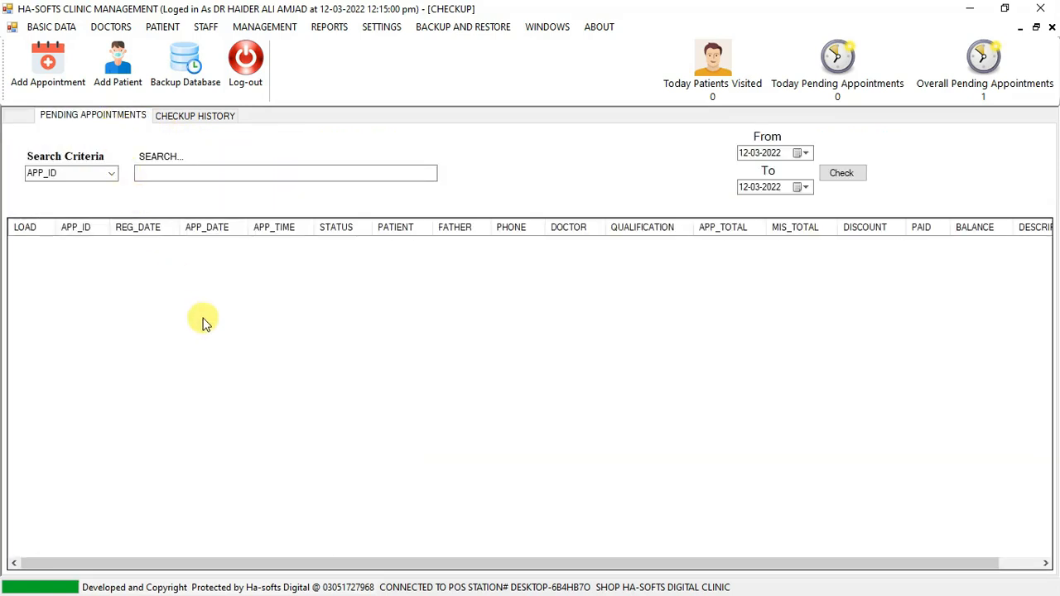
pyautogui.click(14, 118)
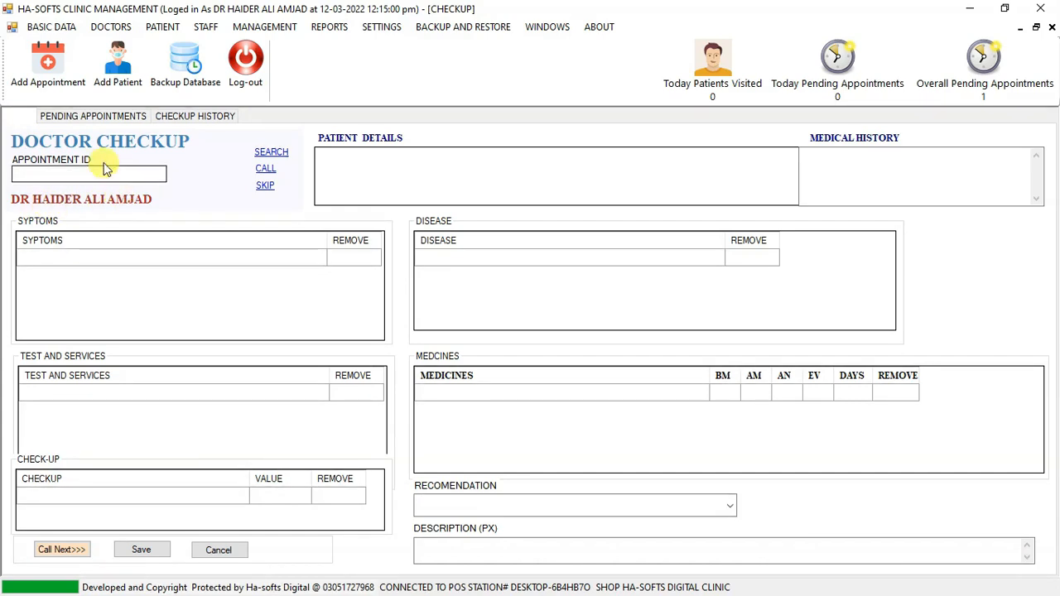
# Check the pending appointments and checkup history lists, and return to the doctor checkup form.
pyautogui.click(79, 117)
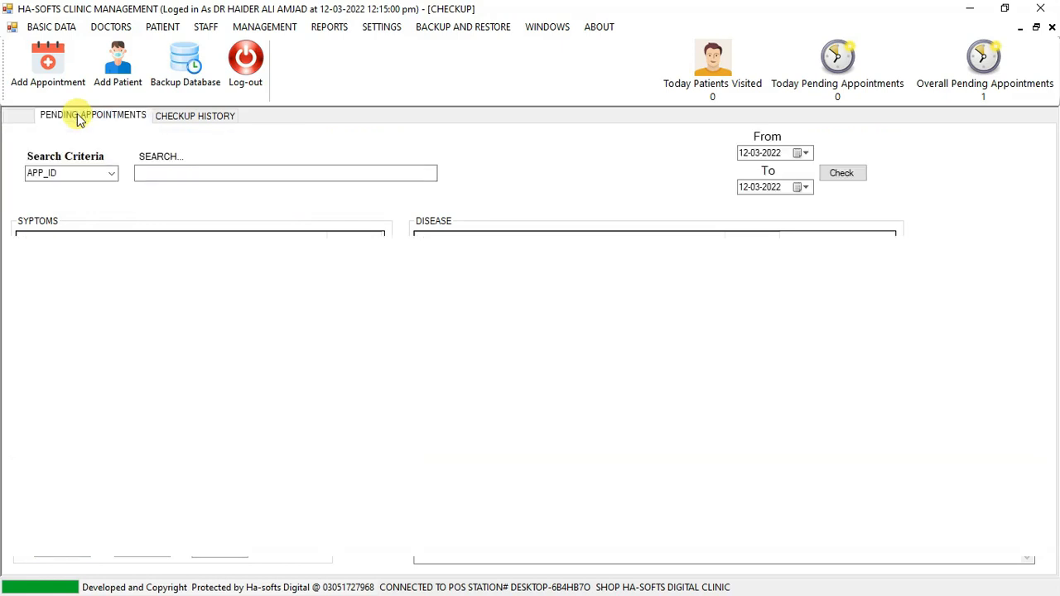
pyautogui.click(180, 115)
pyautogui.click(125, 117)
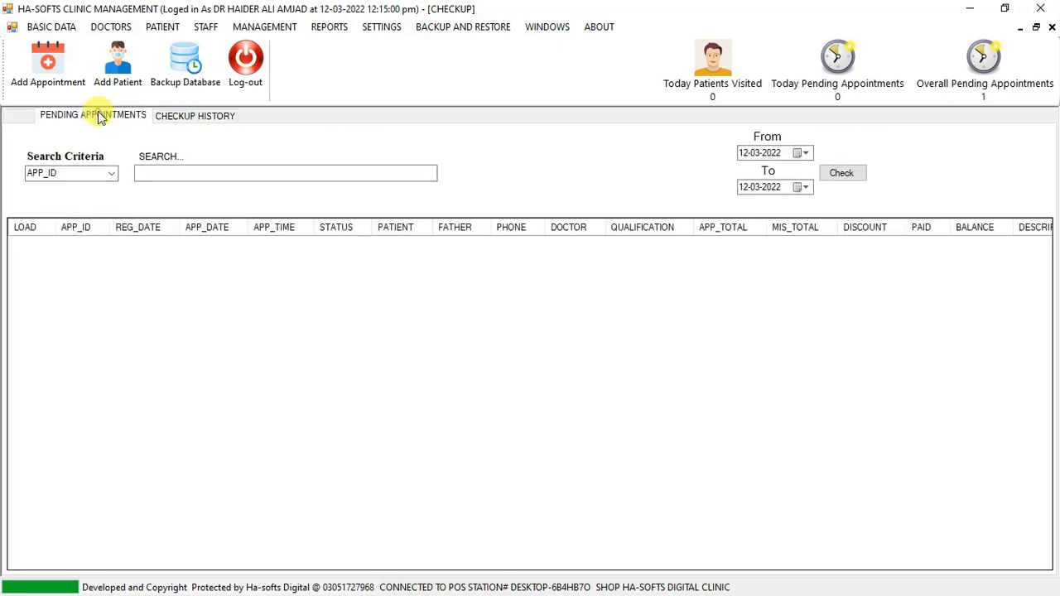
pyautogui.click(16, 117)
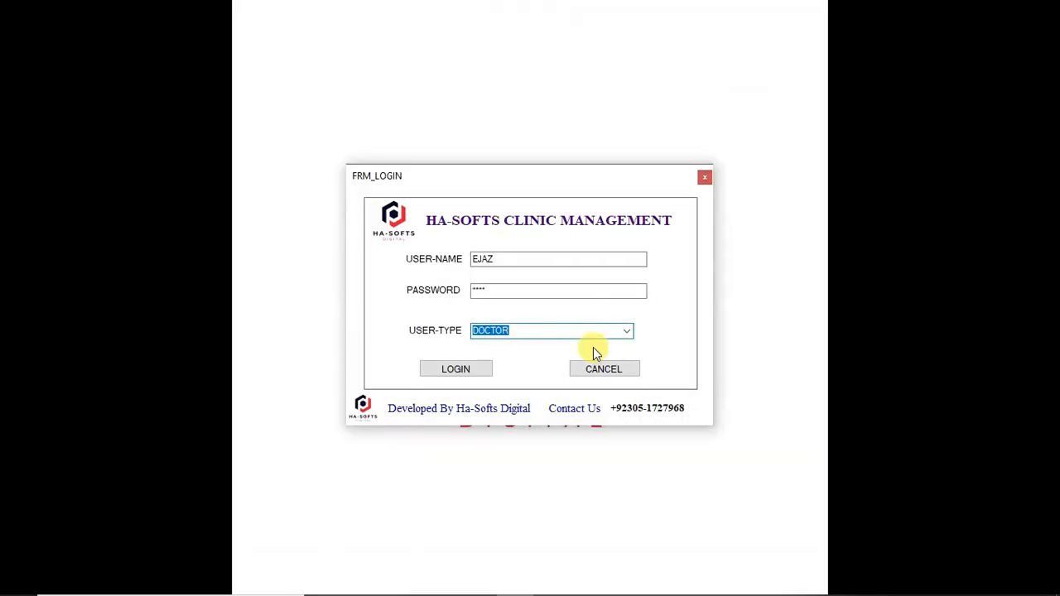
# Log in with the doctor account and review that doctor's pending appointments from the doctor checkup screen.
pyautogui.click(457, 369)
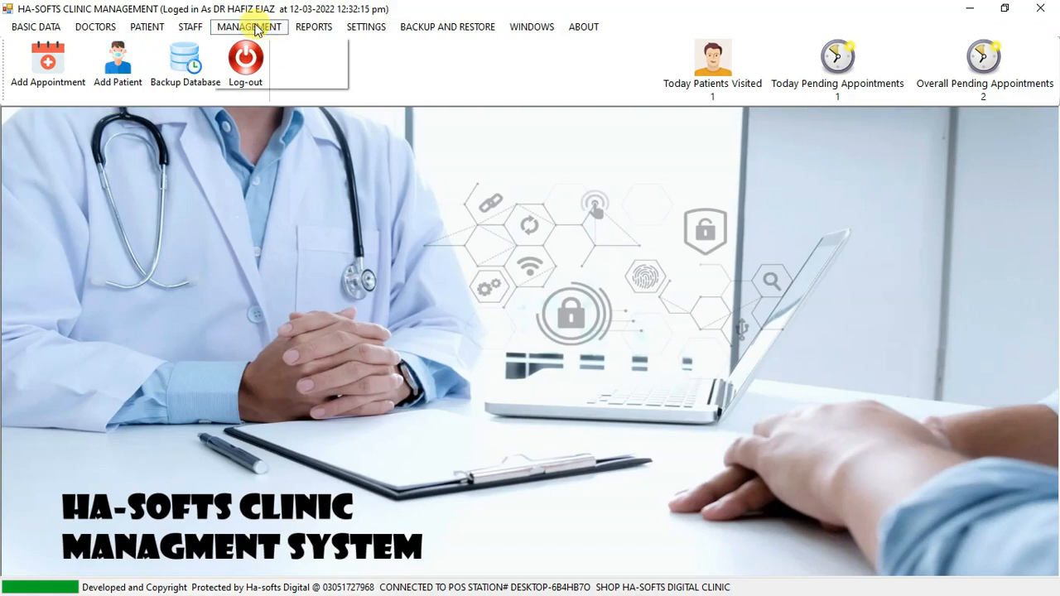
pyautogui.click(263, 27)
pyautogui.click(282, 45)
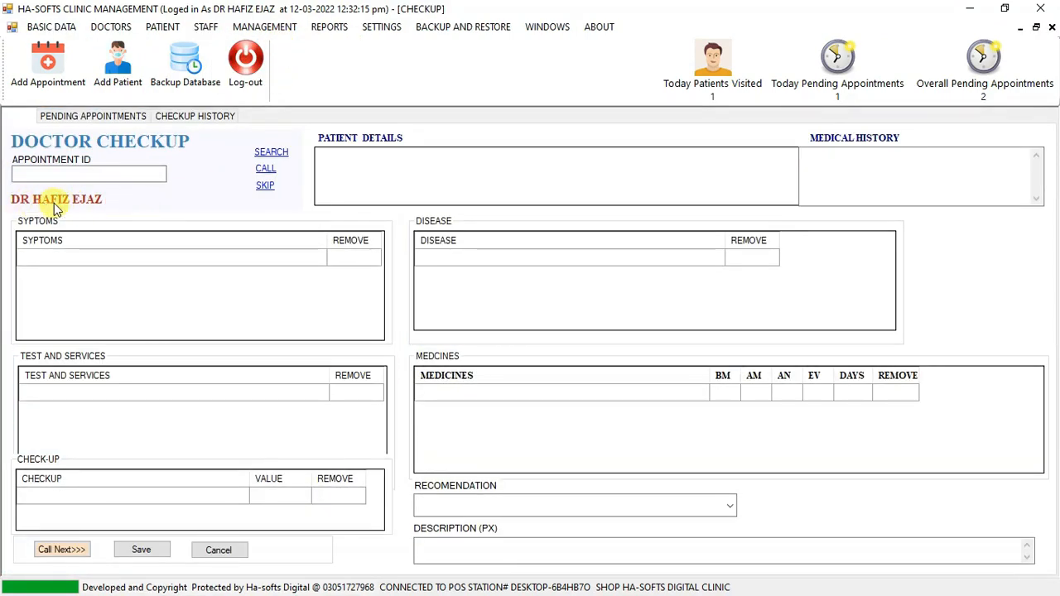
pyautogui.click(93, 117)
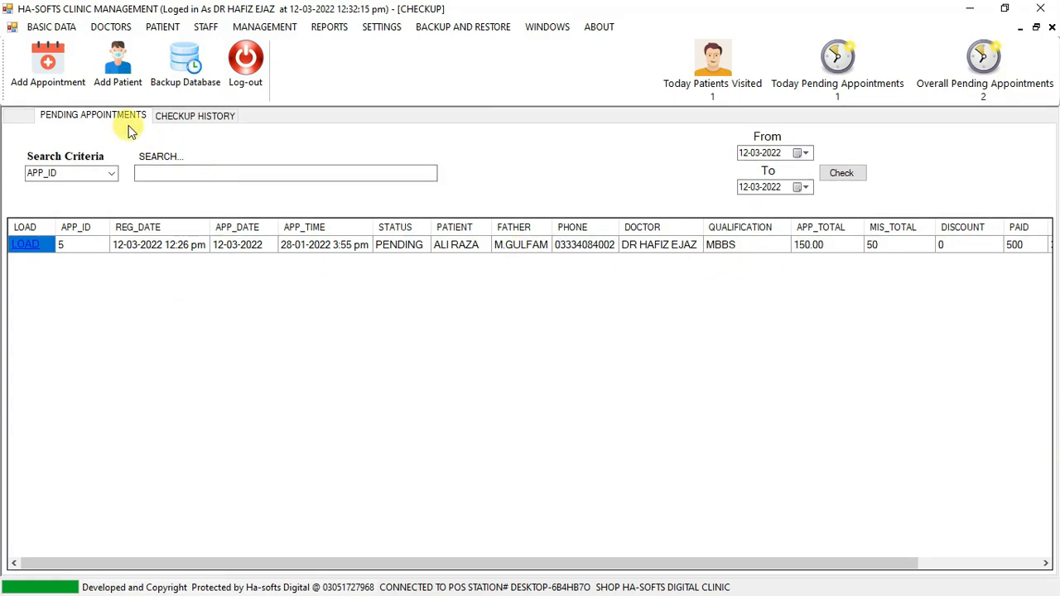
pyautogui.click(15, 116)
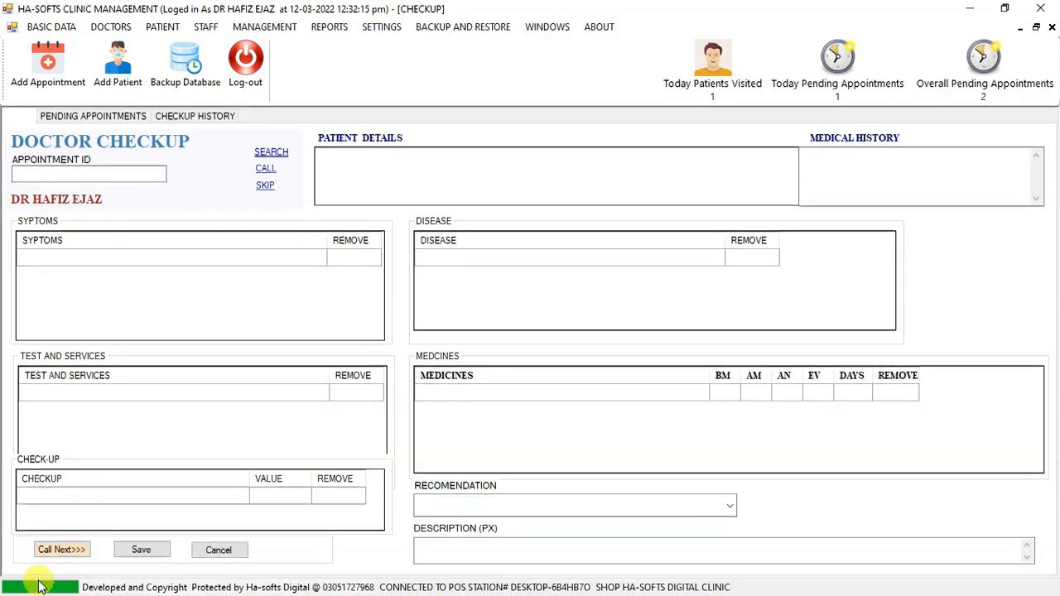
# Call the next waiting patient, dismiss the token display and clear the loaded checkup form.
pyautogui.click(44, 547)
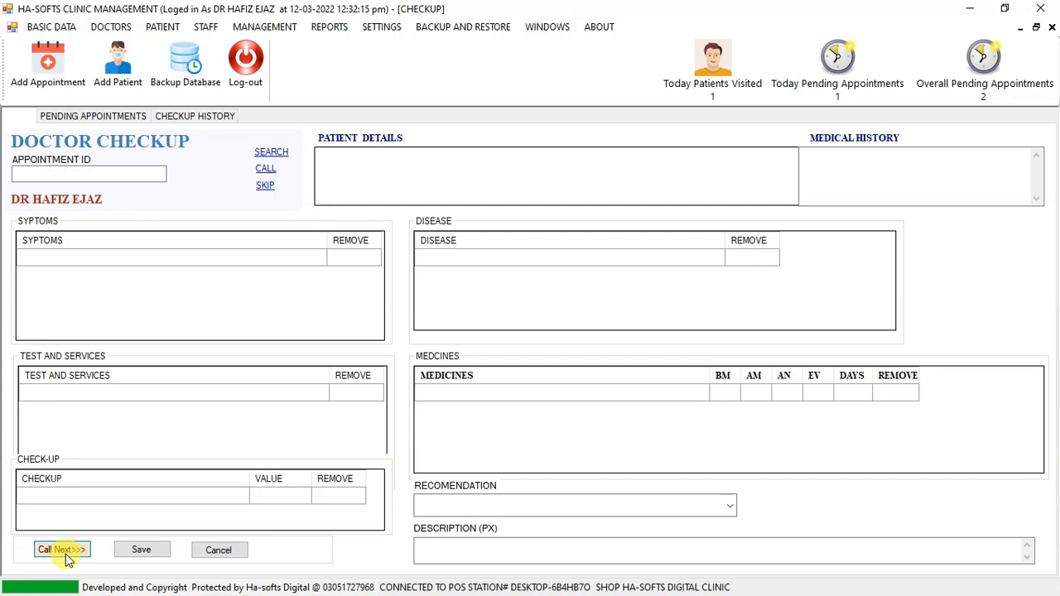
pyautogui.click(68, 560)
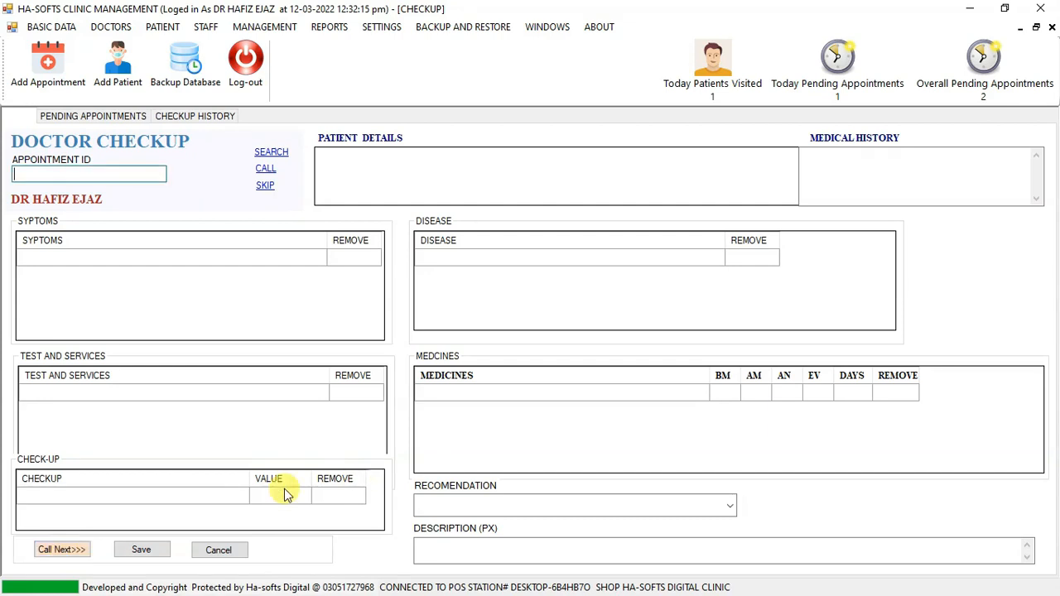
pyautogui.click(66, 551)
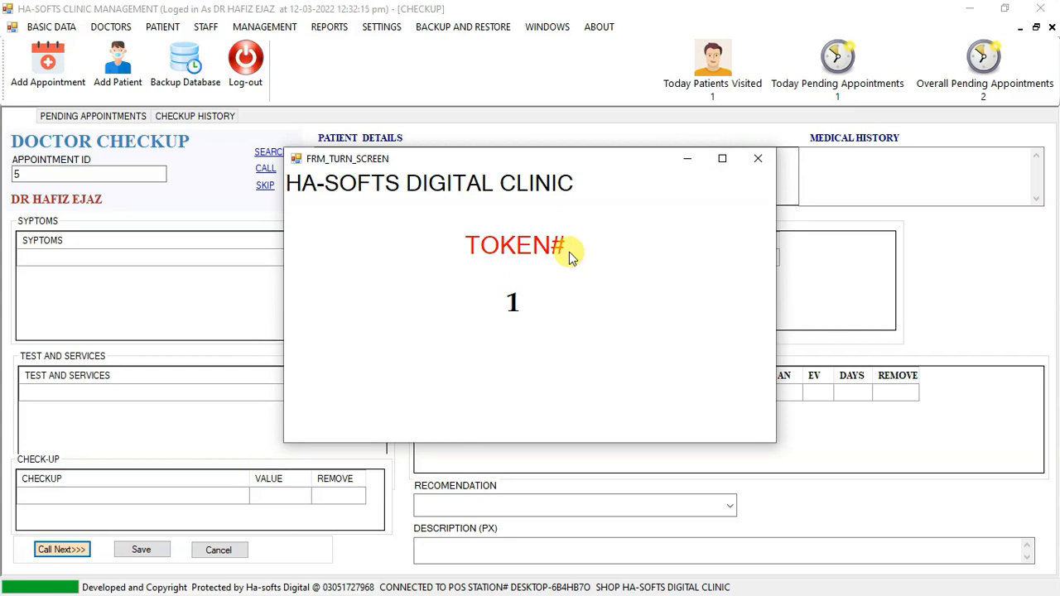
pyautogui.click(755, 156)
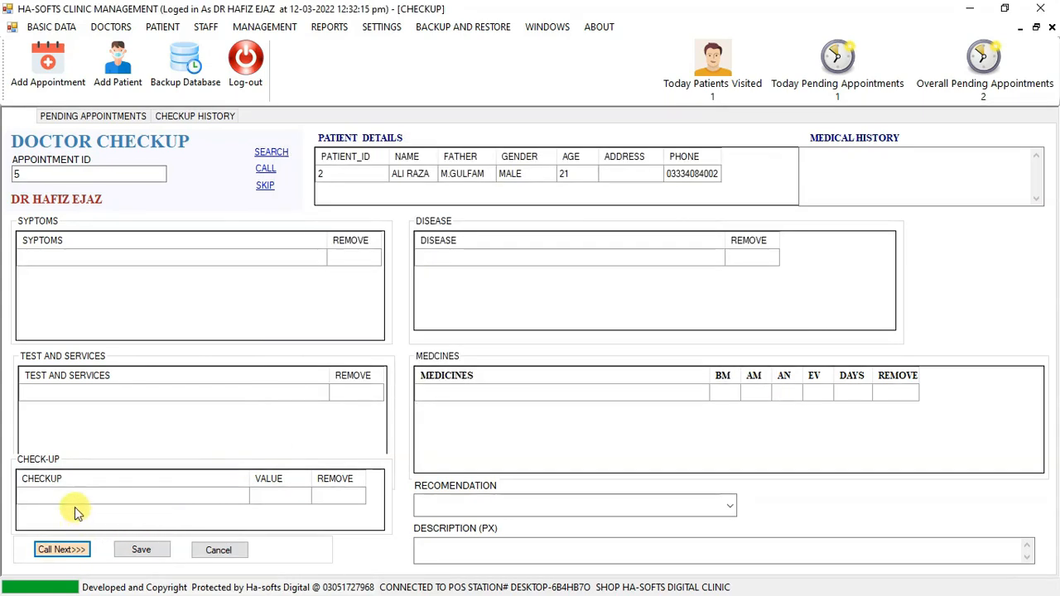
pyautogui.click(28, 173)
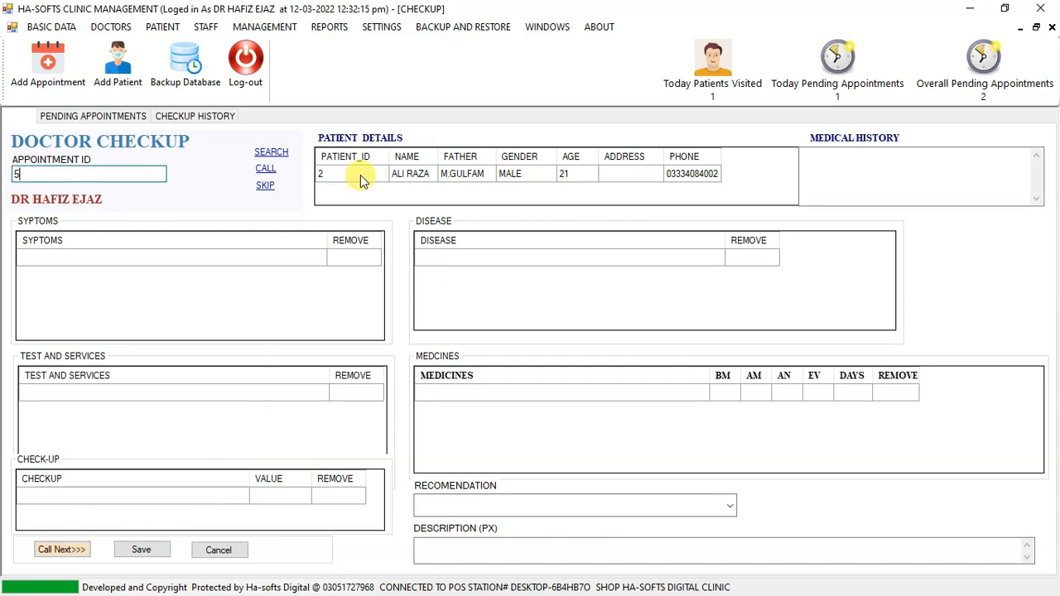
pyautogui.click(837, 179)
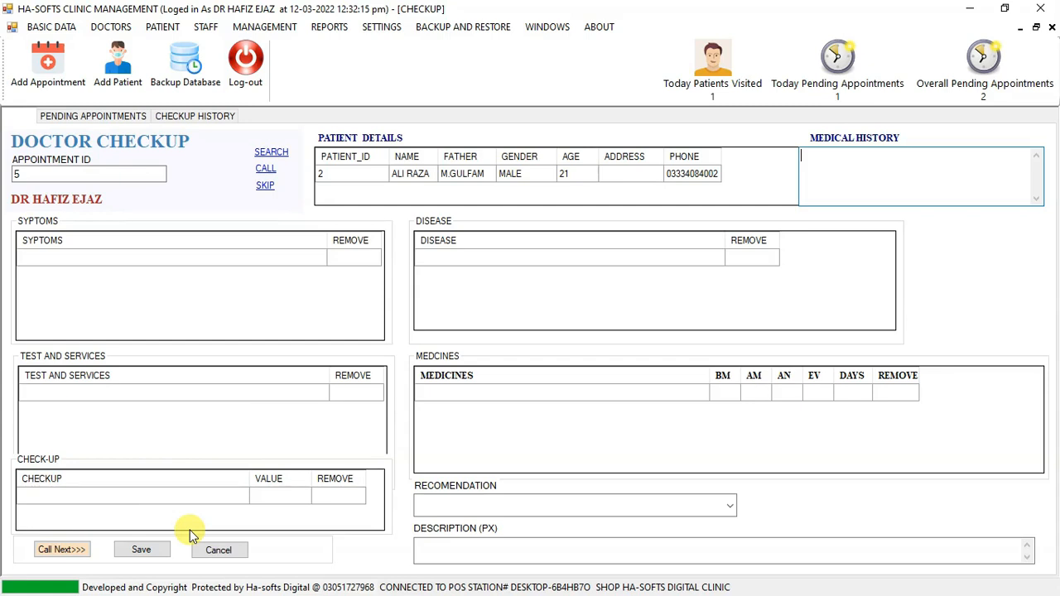
pyautogui.click(217, 550)
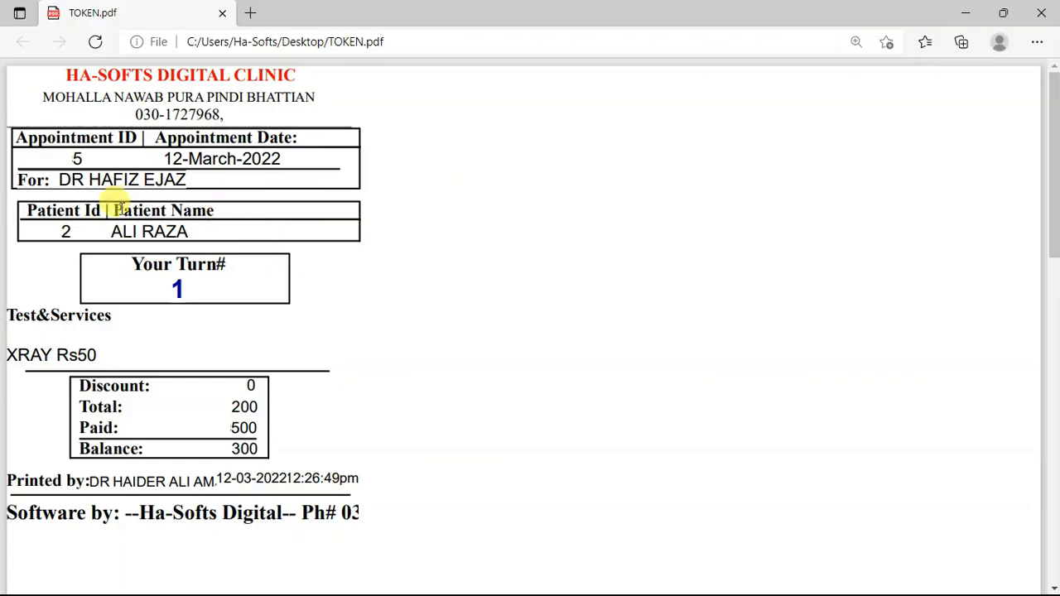
# Look up the appointment ID on the token slip and search the checkup form for appointment 5.
pyautogui.moveTo(59, 158); pyautogui.dragTo(100, 158)
pyautogui.click(82, 158)
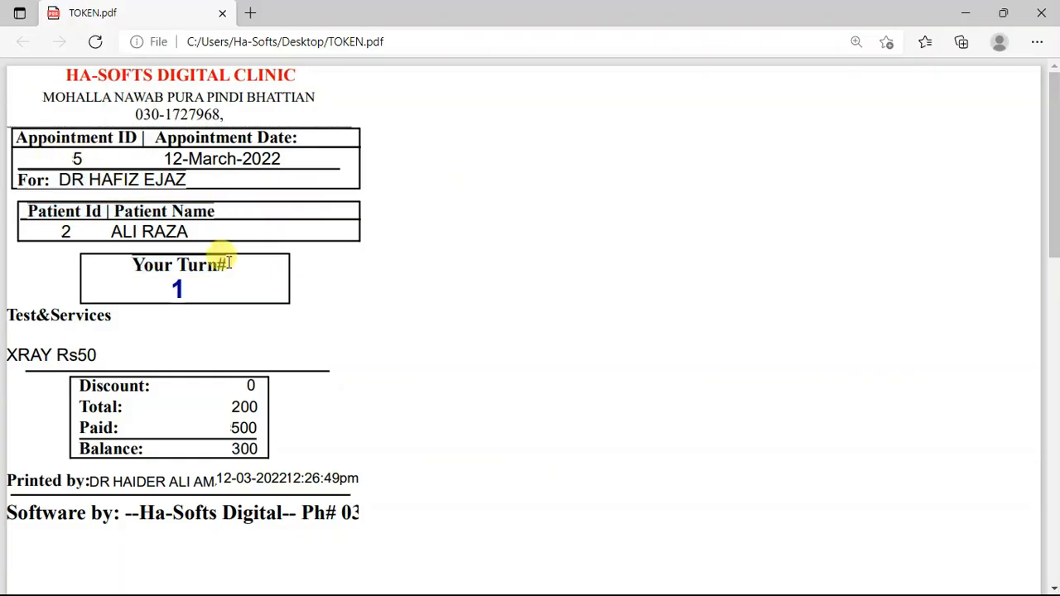
pyautogui.hotkey('alt', 'Tab')
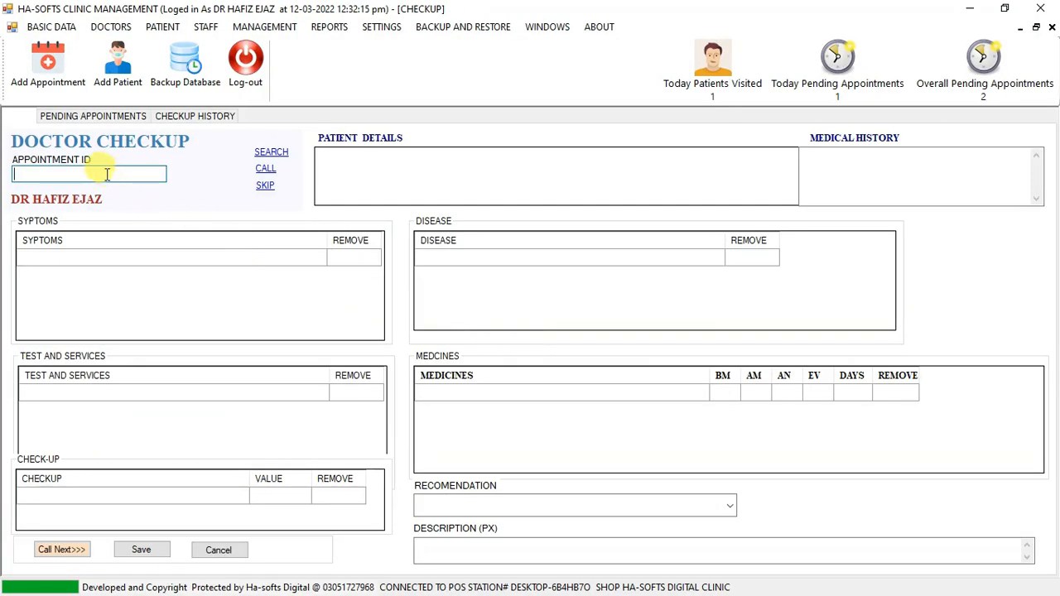
pyautogui.write('5')
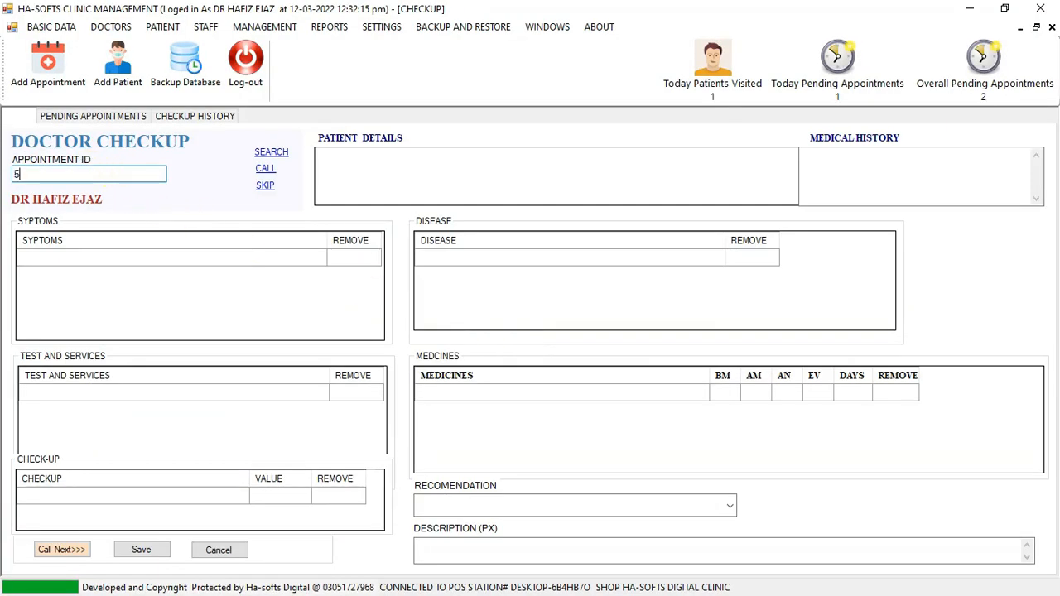
pyautogui.click(273, 155)
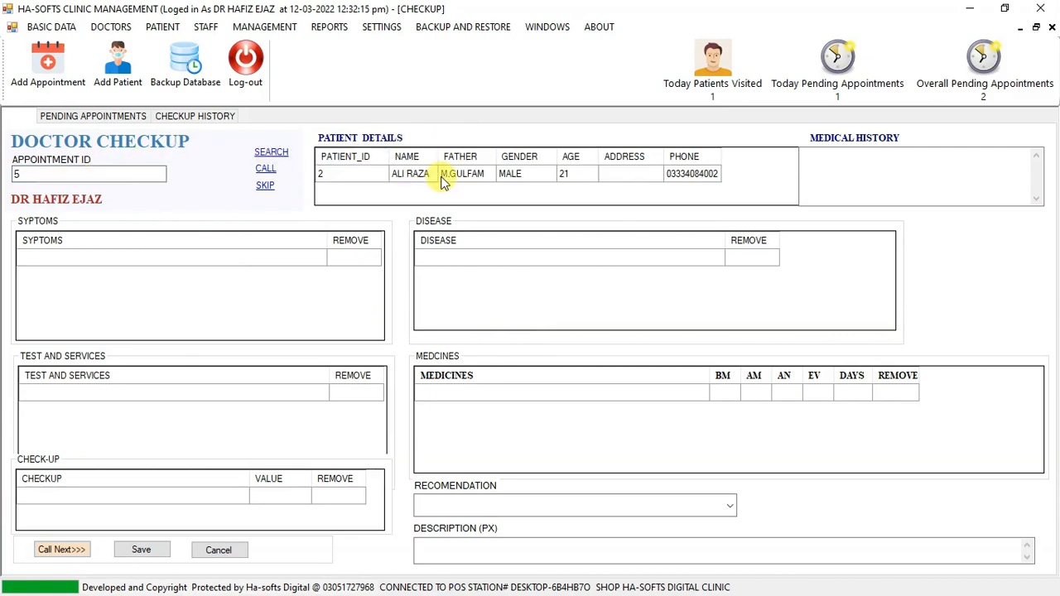
# Load appointment 5 into the checkup form from the pending appointments list, and clear the form.
pyautogui.click(44, 169)
pyautogui.press('BackSpace')
pyautogui.click(97, 119)
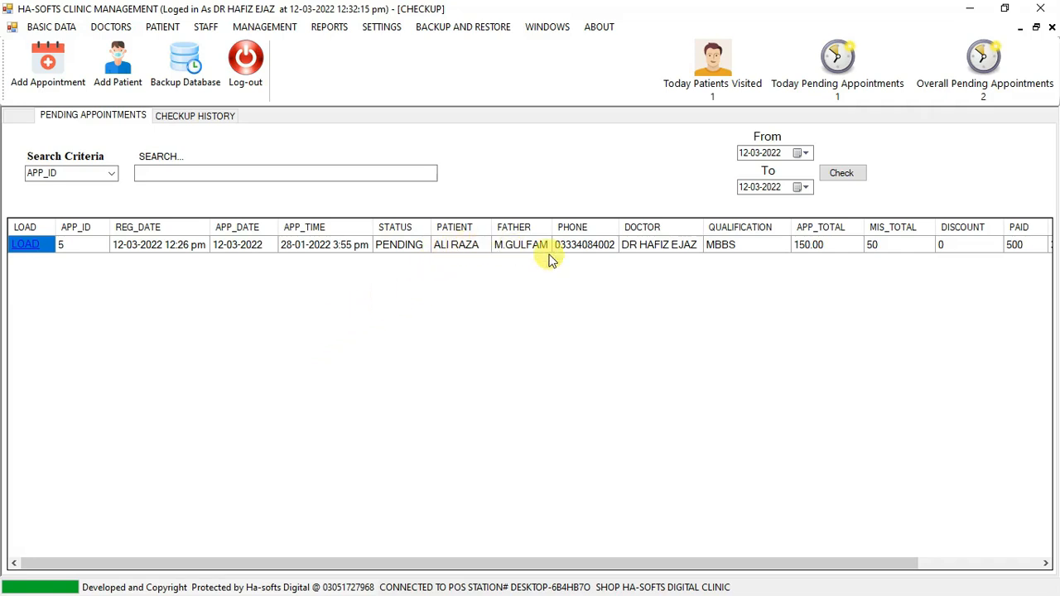
pyautogui.click(27, 247)
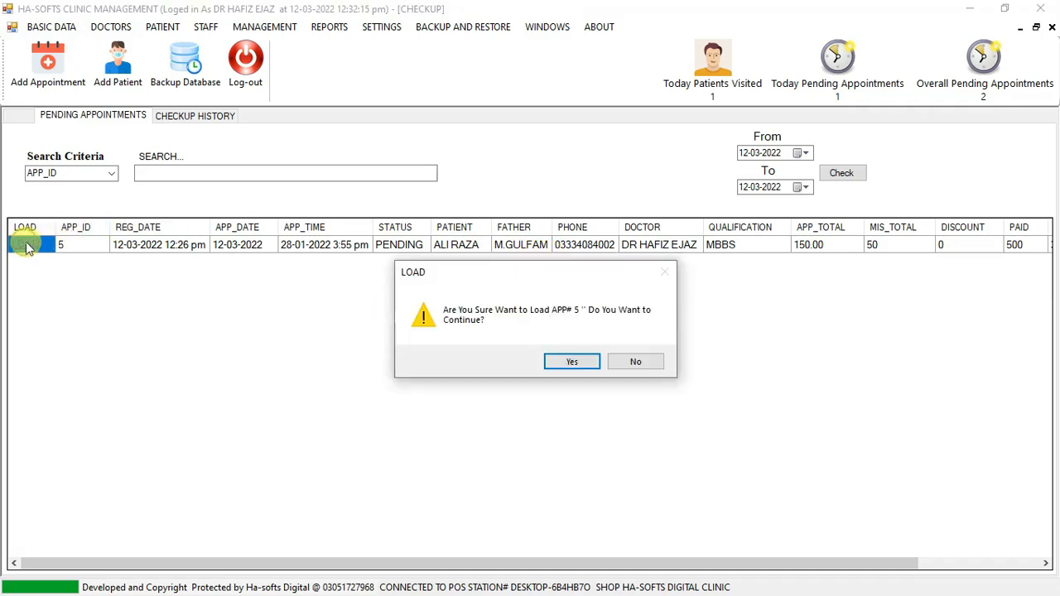
pyautogui.click(576, 365)
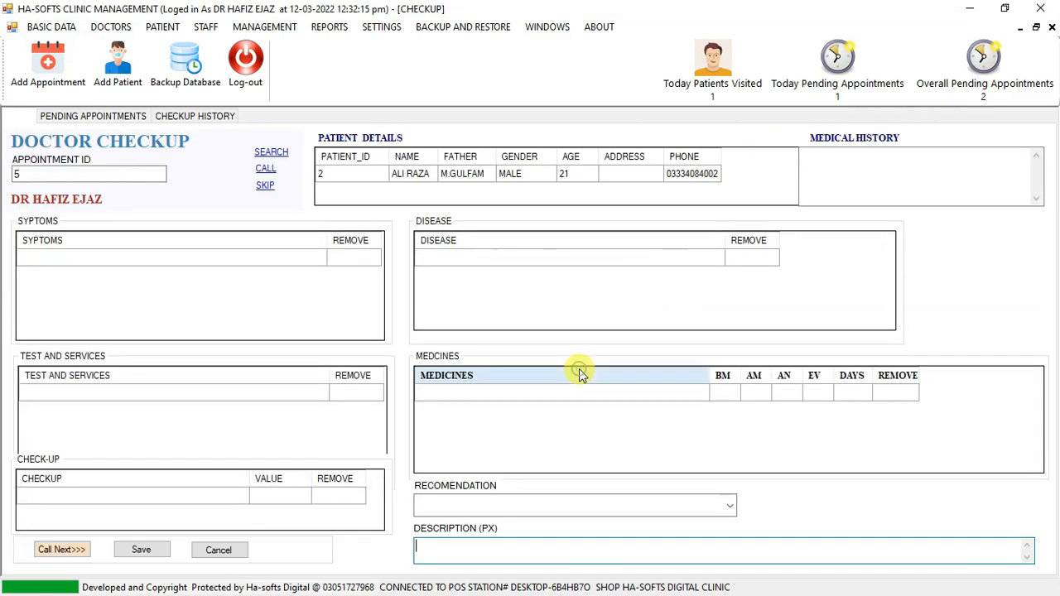
pyautogui.click(35, 174)
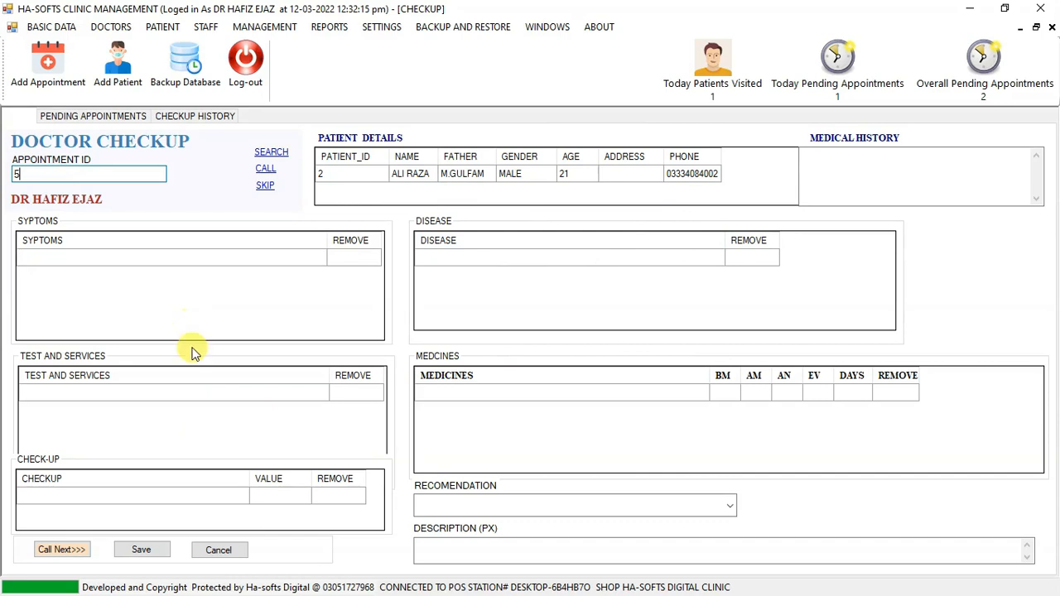
pyautogui.click(218, 550)
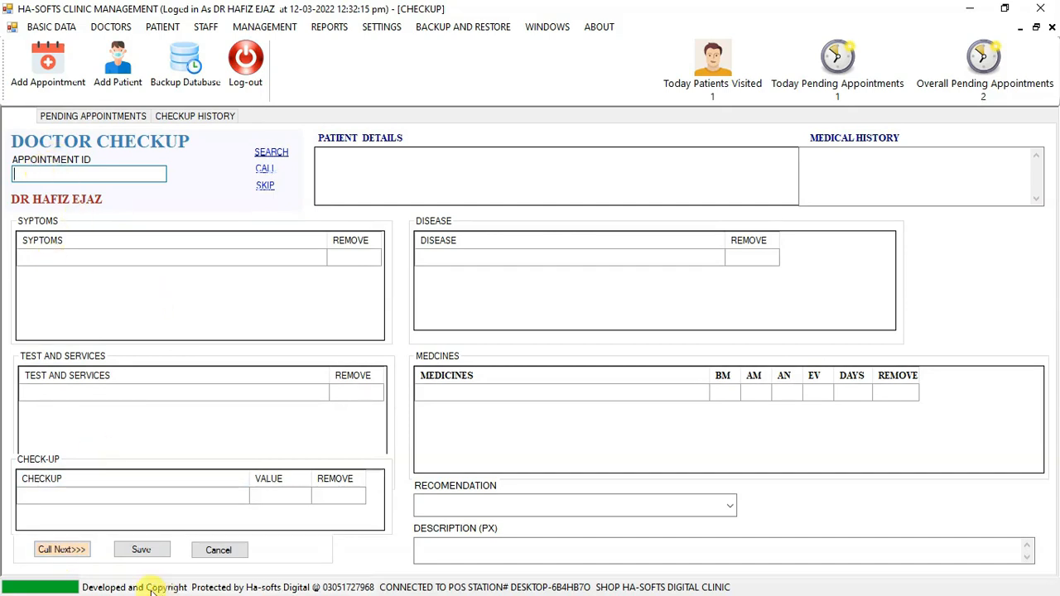
# Call the next waiting patient into the checkup form, repeat the call and dismiss the token display each time.
pyautogui.click(65, 551)
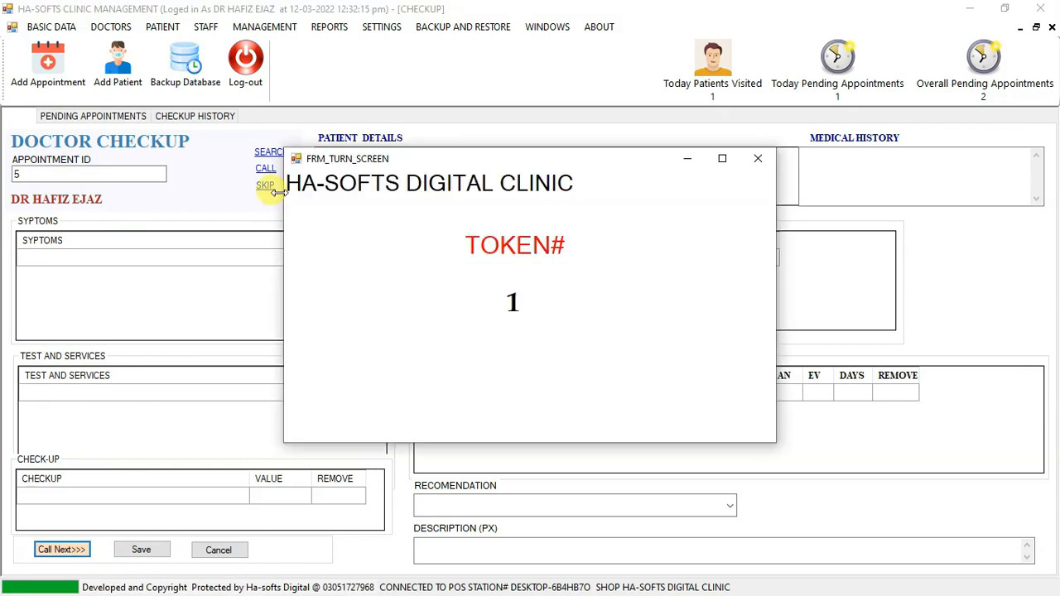
pyautogui.click(756, 158)
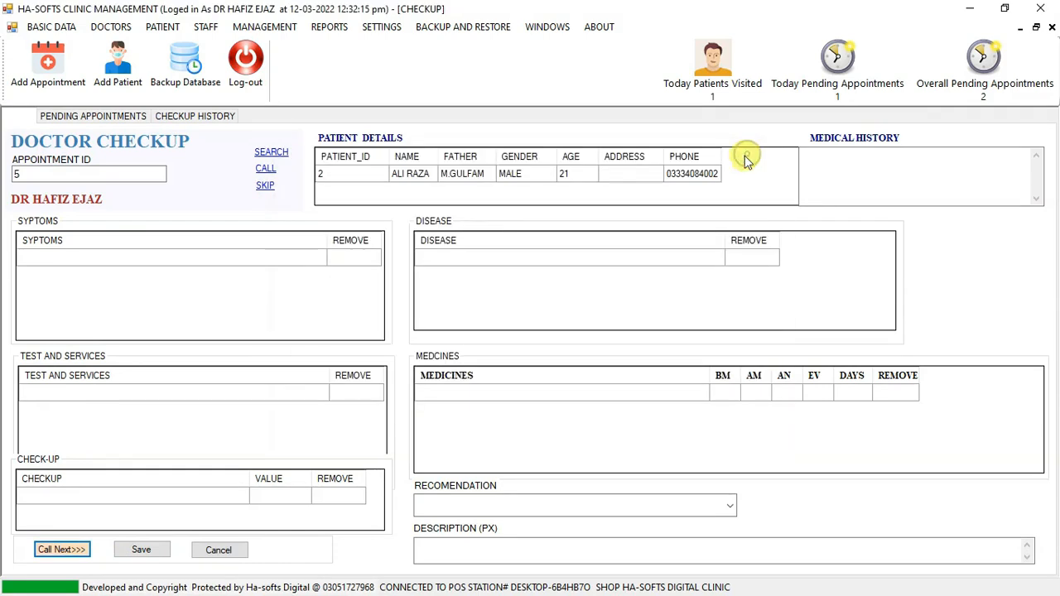
pyautogui.click(264, 173)
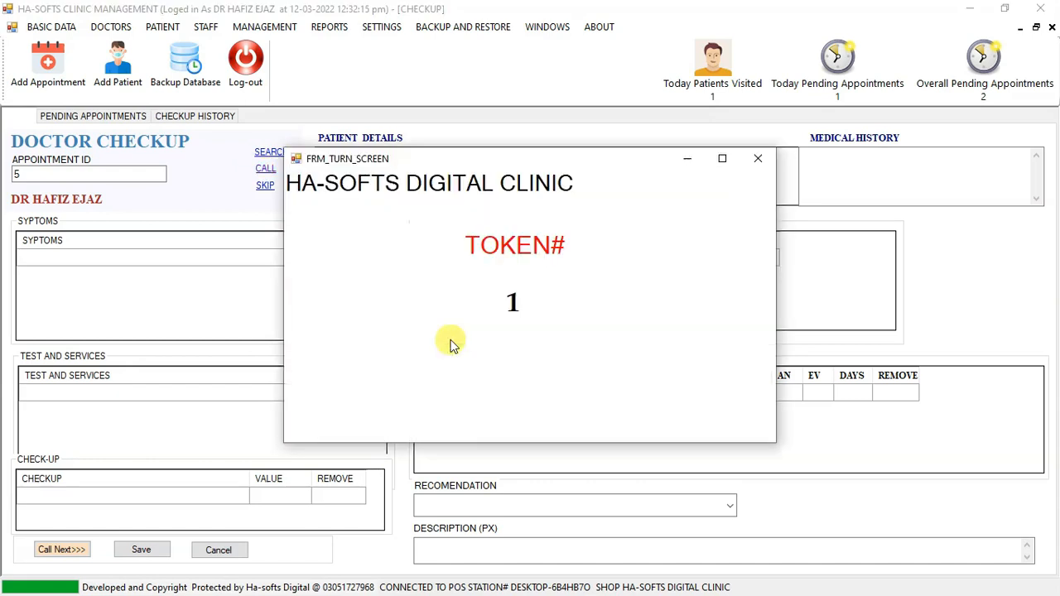
pyautogui.click(757, 158)
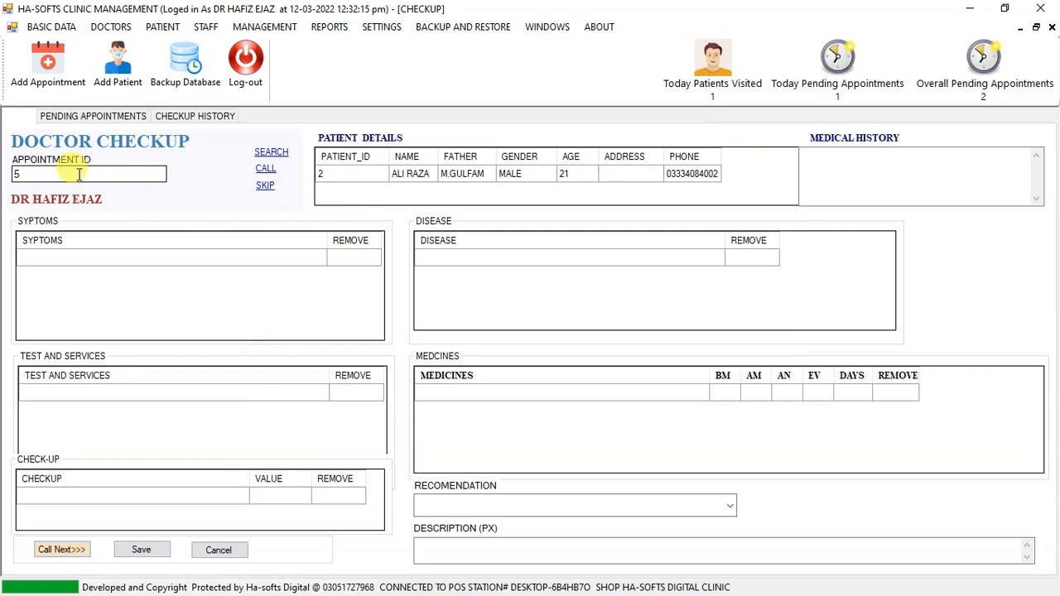
pyautogui.click(140, 174)
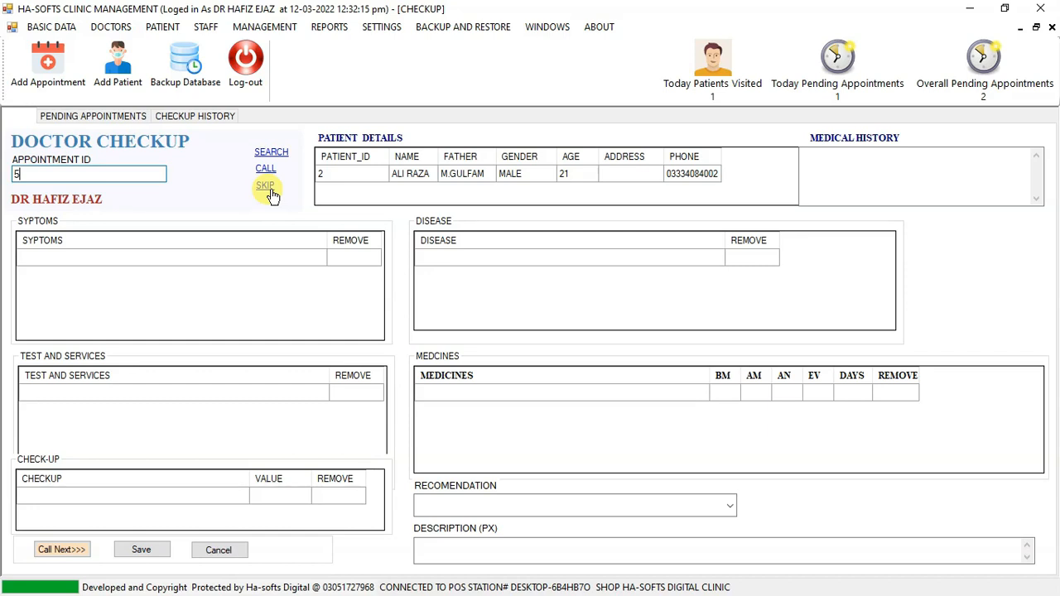
# Add FEVER as the patient's first symptom.
pyautogui.click(163, 258)
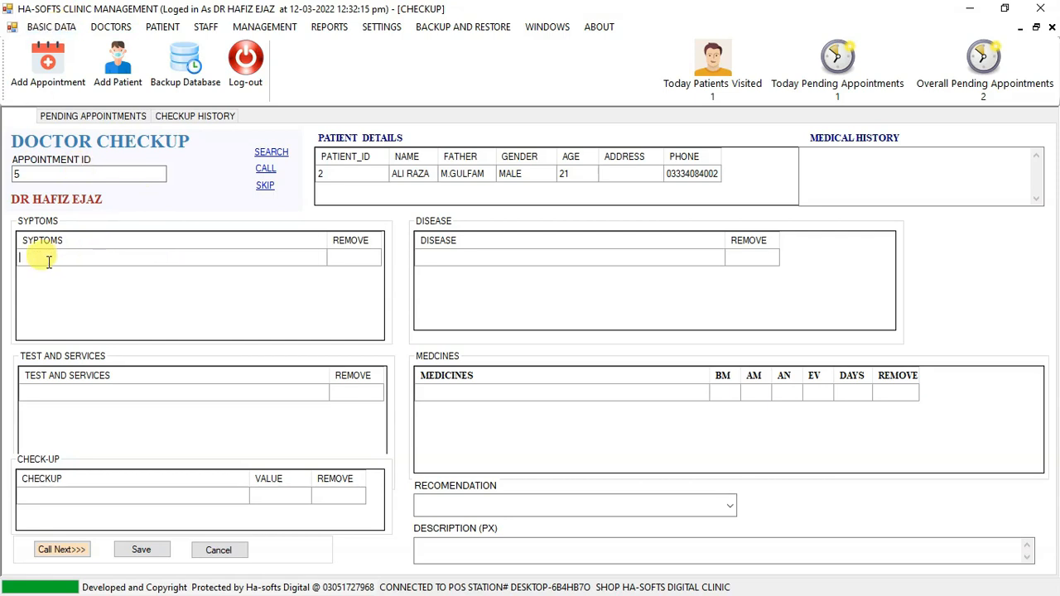
pyautogui.write('F')
pyautogui.press('Down')
pyautogui.press('Return')
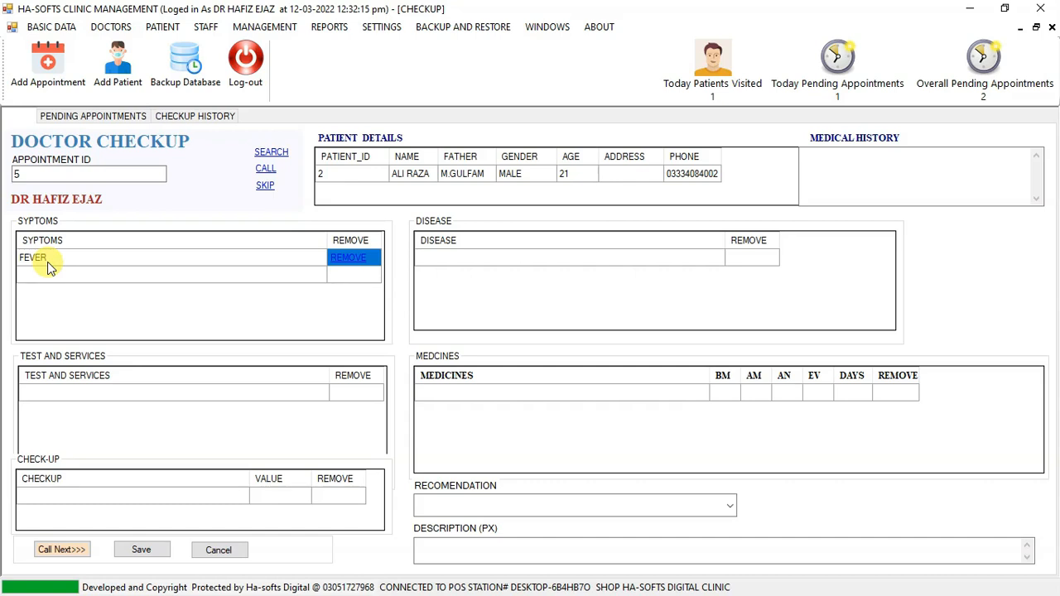
# Add HIGH BP as the patient's second symptom.
pyautogui.click(48, 261)
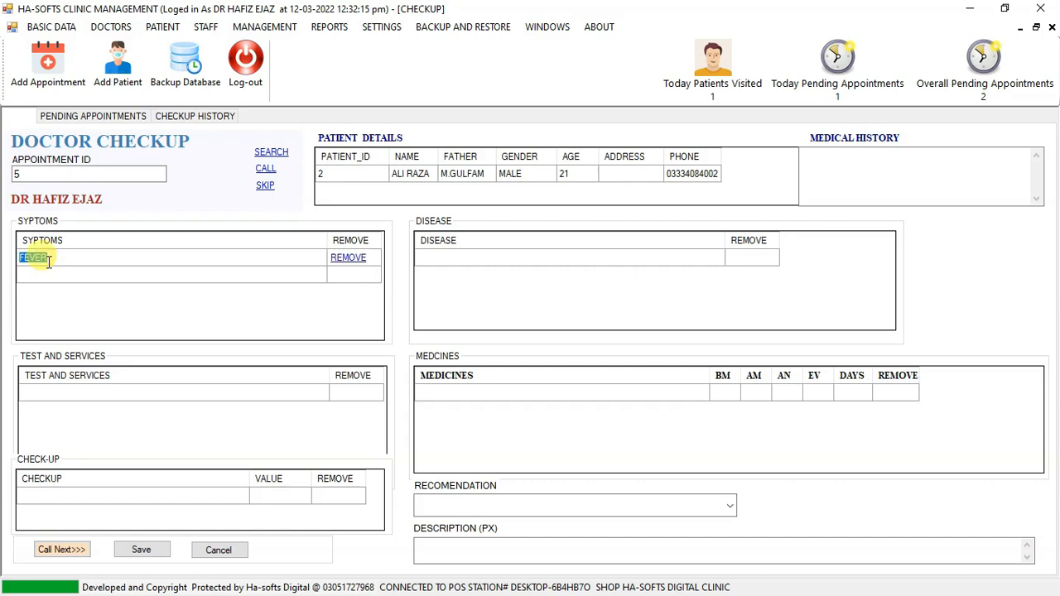
pyautogui.press('Down')
pyautogui.write('PAIN')
pyautogui.press('BackSpace')
pyautogui.press('BackSpace')
pyautogui.press('BackSpace')
pyautogui.press('BackSpace')
pyautogui.write('H')
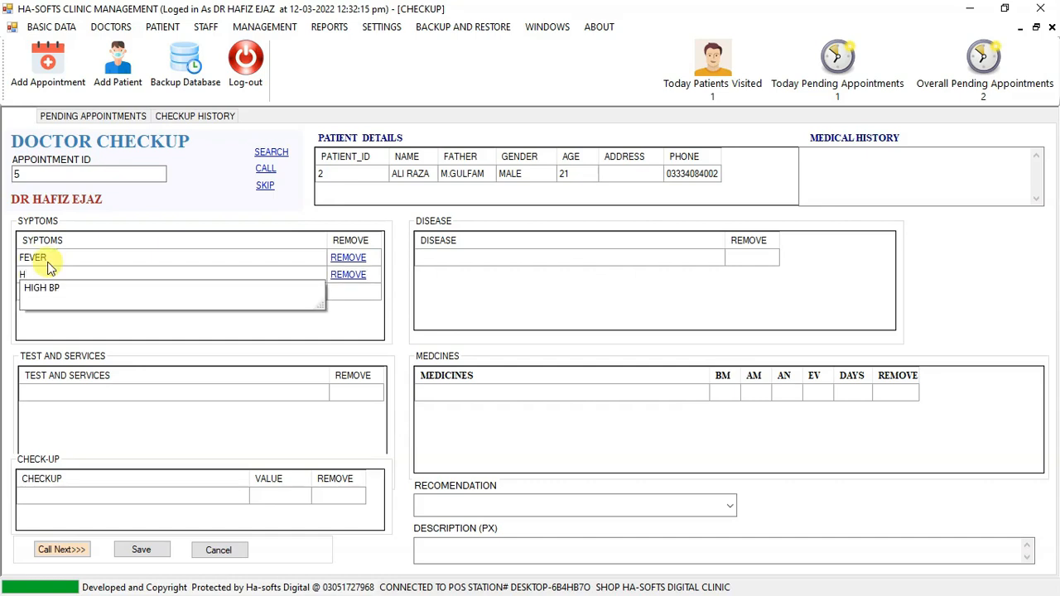
pyautogui.press('Down')
pyautogui.press('Tab')
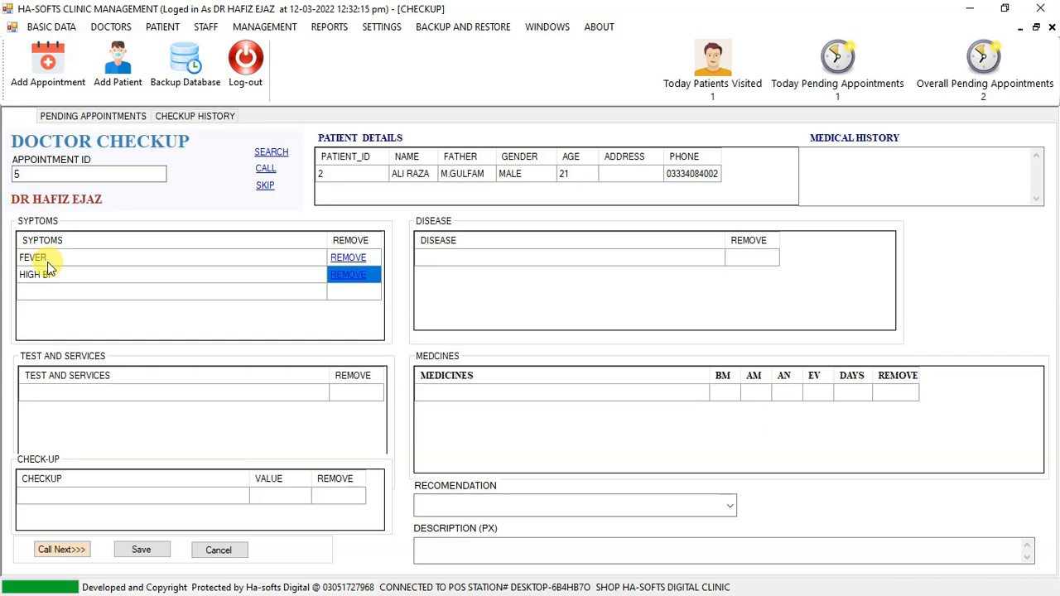
# Add BP as the patient's disease.
pyautogui.click(443, 260)
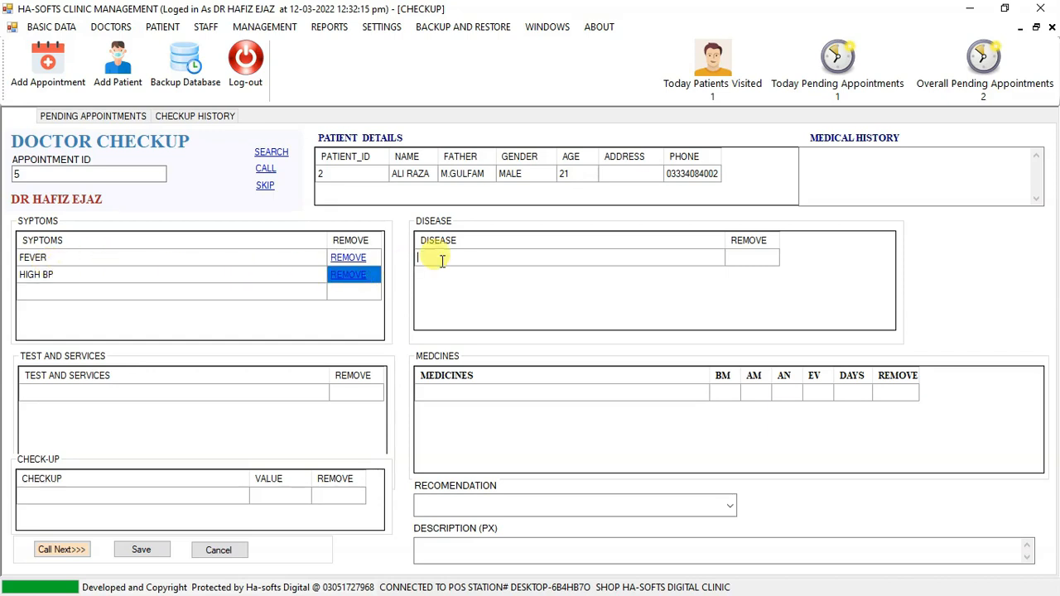
pyautogui.write('A')
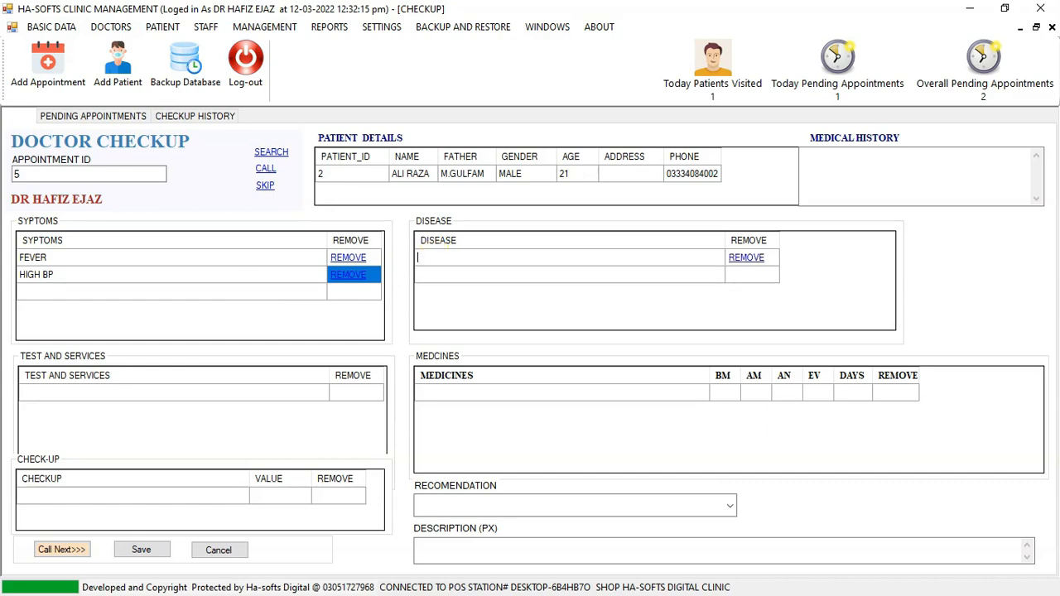
pyautogui.write('BP')
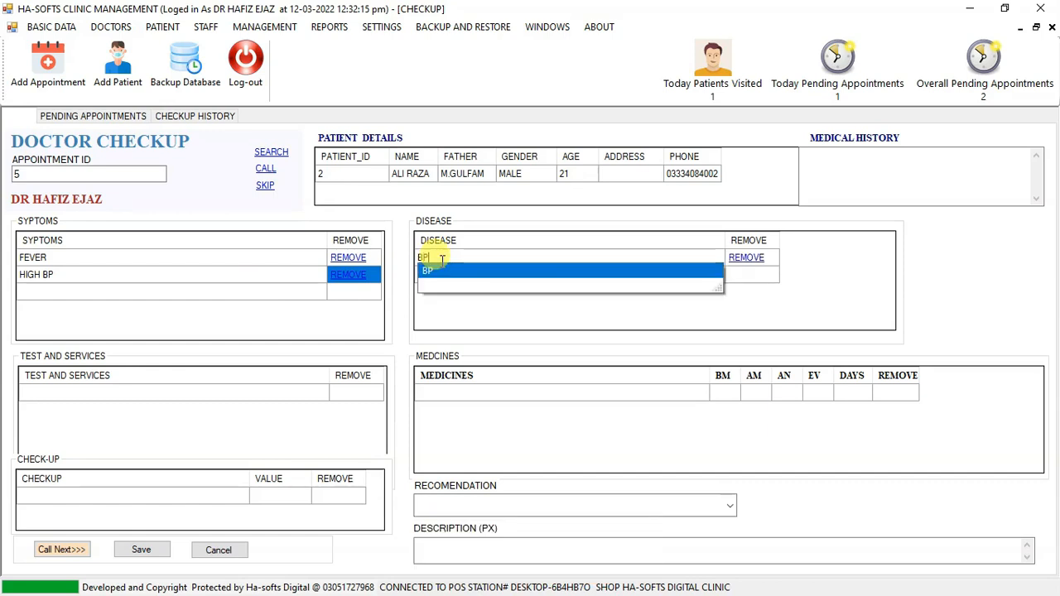
pyautogui.click(444, 268)
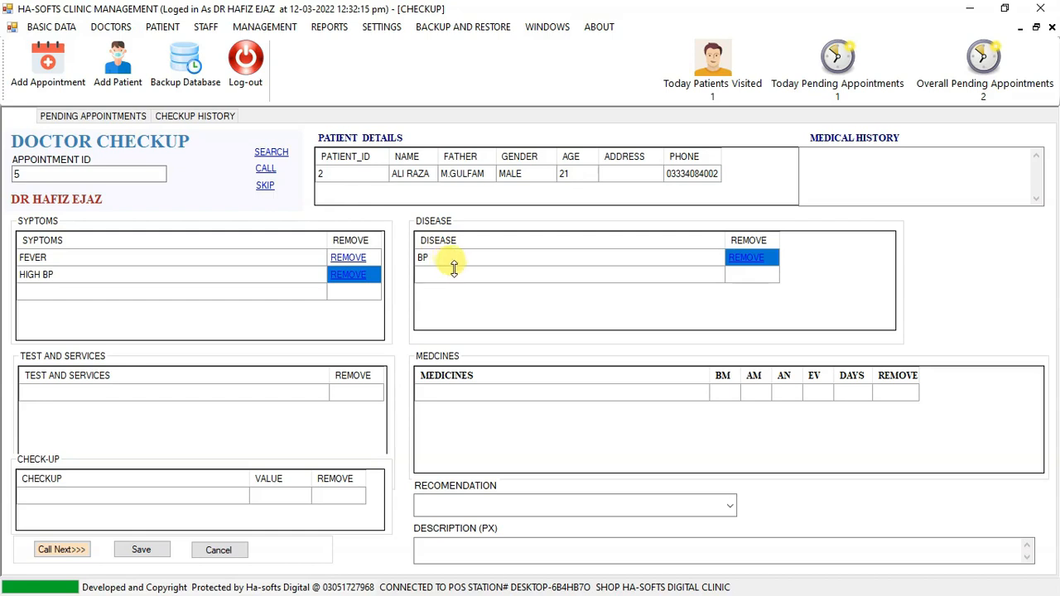
pyautogui.click(454, 274)
pyautogui.write('HASSSSSSSS')
pyautogui.press('BackSpace')
pyautogui.press('BackSpace')
pyautogui.press('BackSpace')
pyautogui.press('BackSpace')
pyautogui.press('BackSpace')
pyautogui.press('BackSpace')
pyautogui.press('BackSpace')
pyautogui.press('BackSpace')
pyautogui.press('BackSpace')
pyautogui.press('BackSpace')
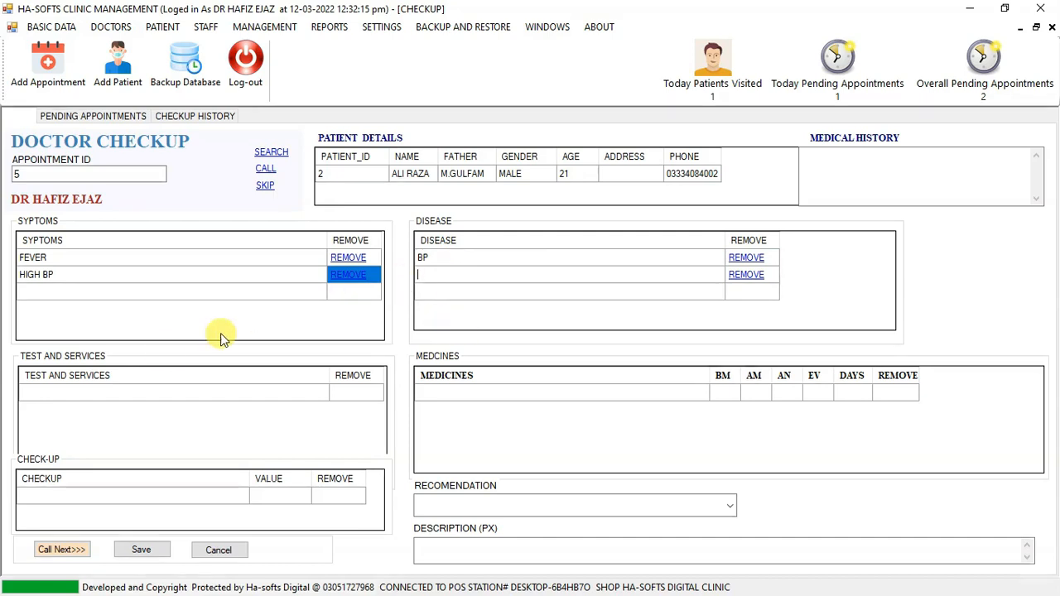
# Add URINE TEST to the patient's tests and services.
pyautogui.click(38, 392)
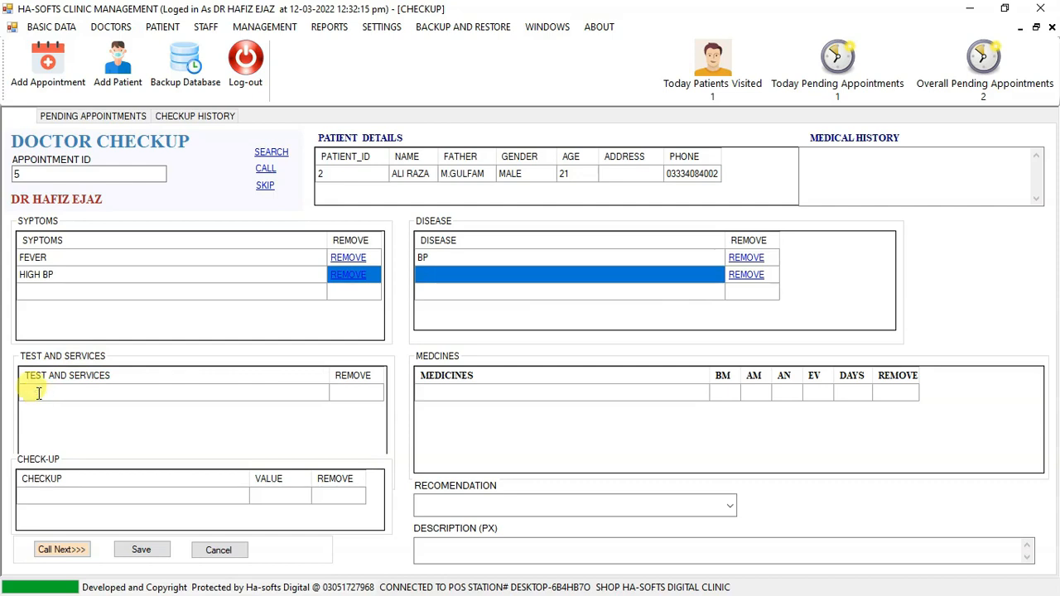
pyautogui.write('A')
pyautogui.write('B')
pyautogui.press('BackSpace')
pyautogui.write('U')
pyautogui.press('Down')
pyautogui.press('Return')
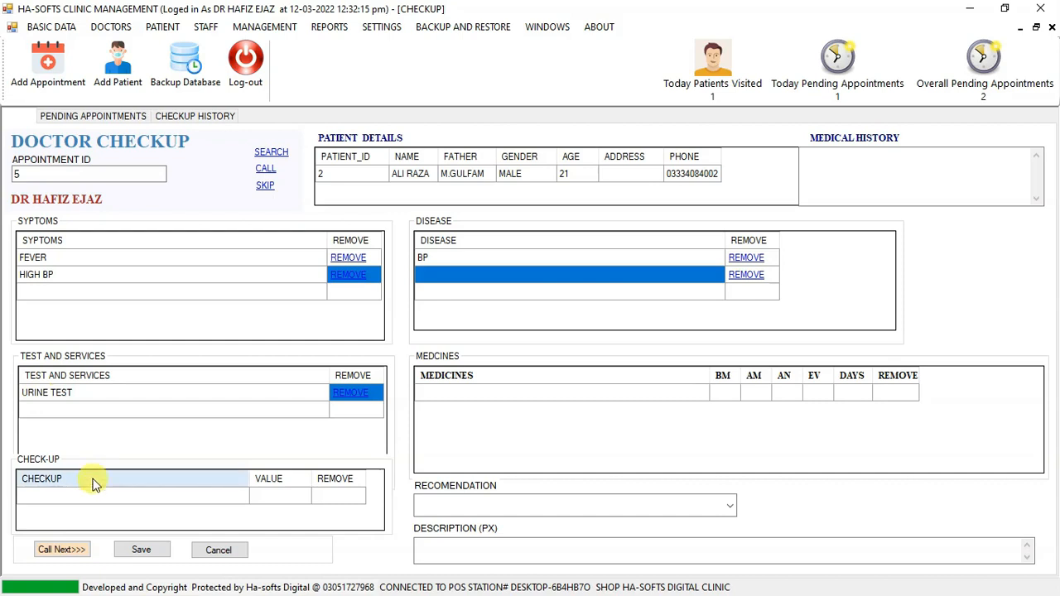
# Record a BP check-up entry with the value 46/80.
pyautogui.click(70, 500)
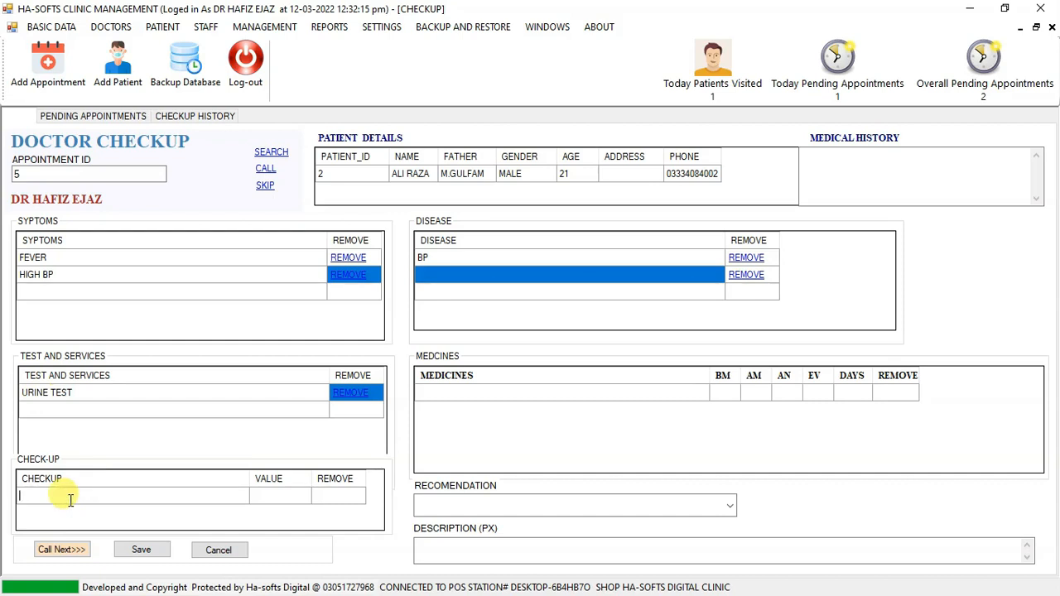
pyautogui.click(70, 499)
pyautogui.write('B')
pyautogui.click(70, 507)
pyautogui.click(306, 503)
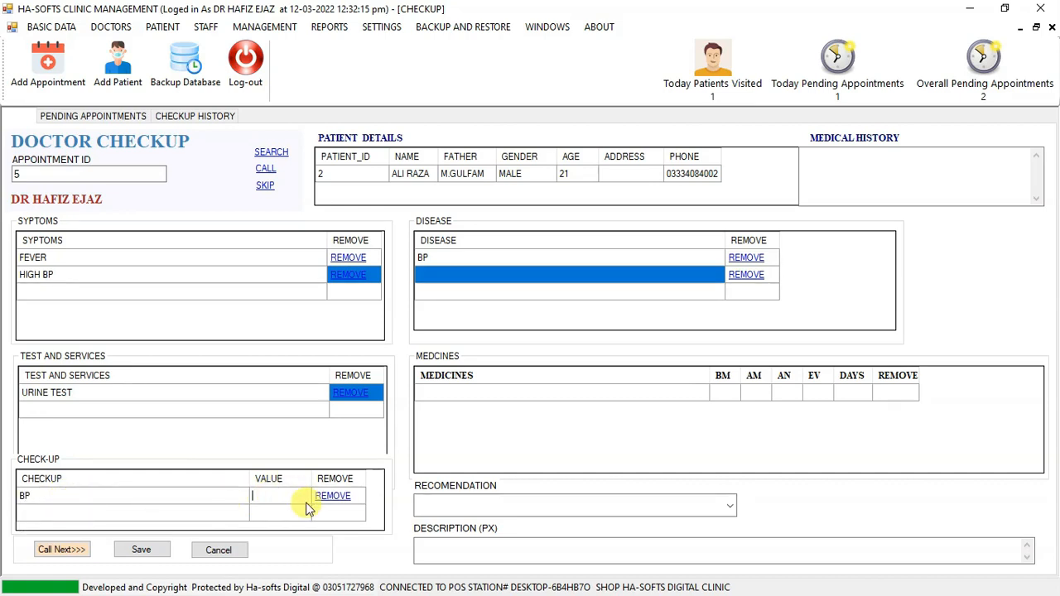
pyautogui.write('46/80')
# Record a PULSE check-up entry with the value 200.
pyautogui.click(176, 511)
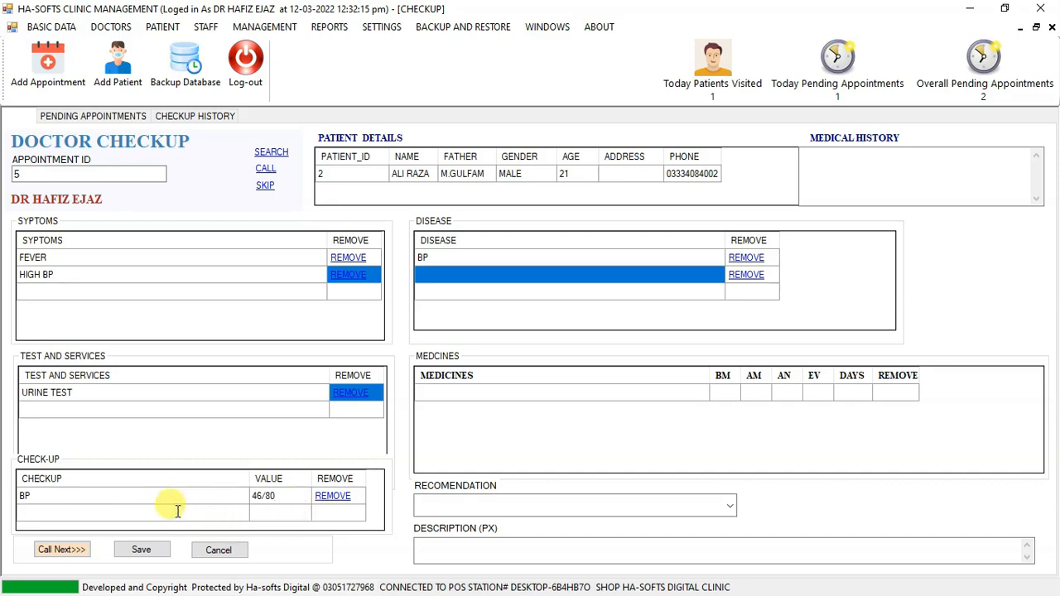
pyautogui.write('P')
pyautogui.press('Down')
pyautogui.press('Tab')
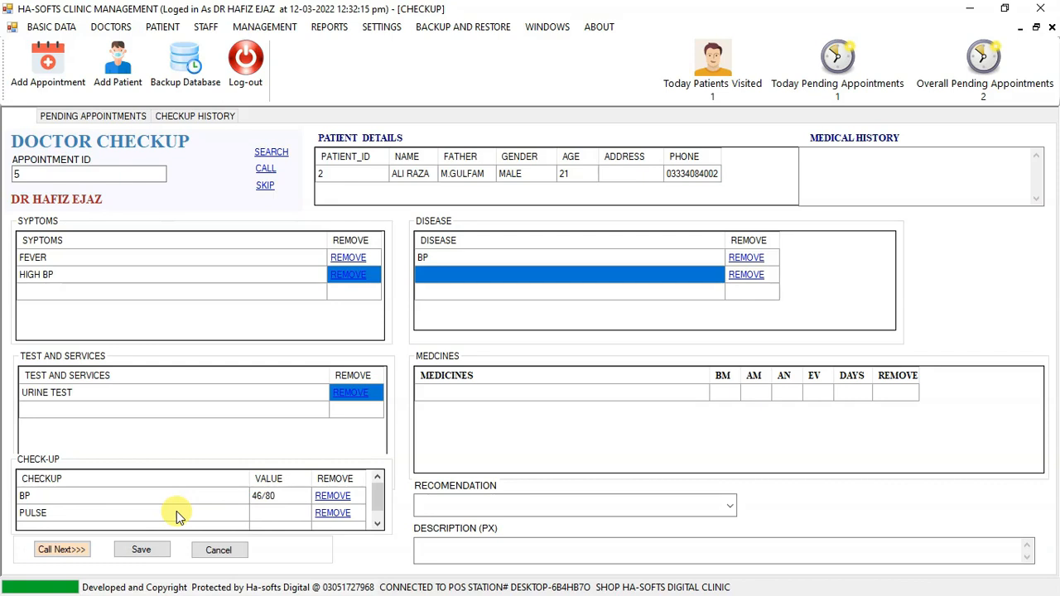
pyautogui.write('200')
# Prescribe PANADOL TAB 200MG (INTERNAL) with AM 1 and EV 1 for 4 days.
pyautogui.click(480, 388)
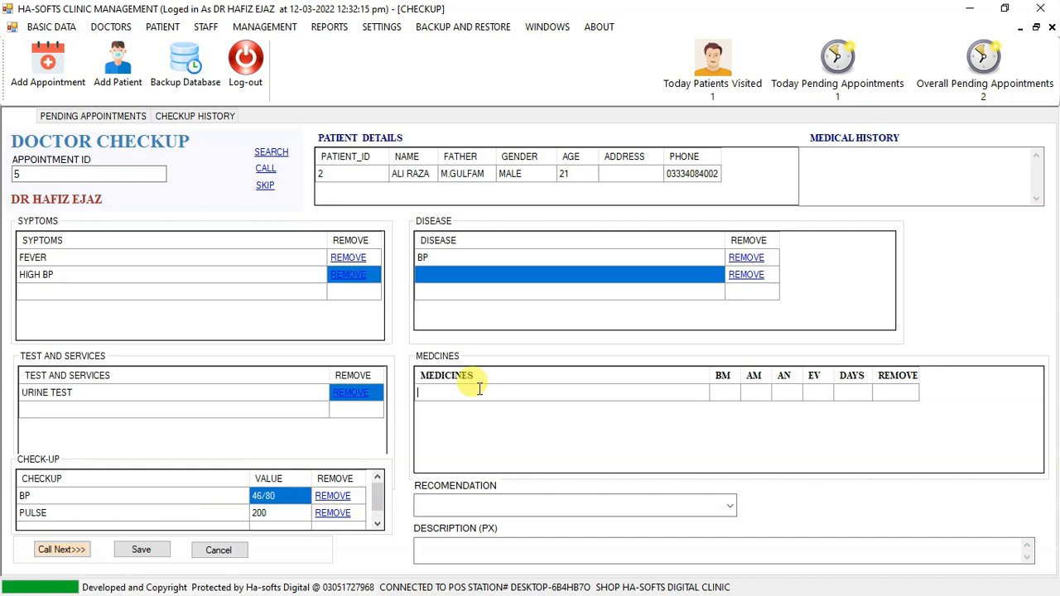
pyautogui.write('P')
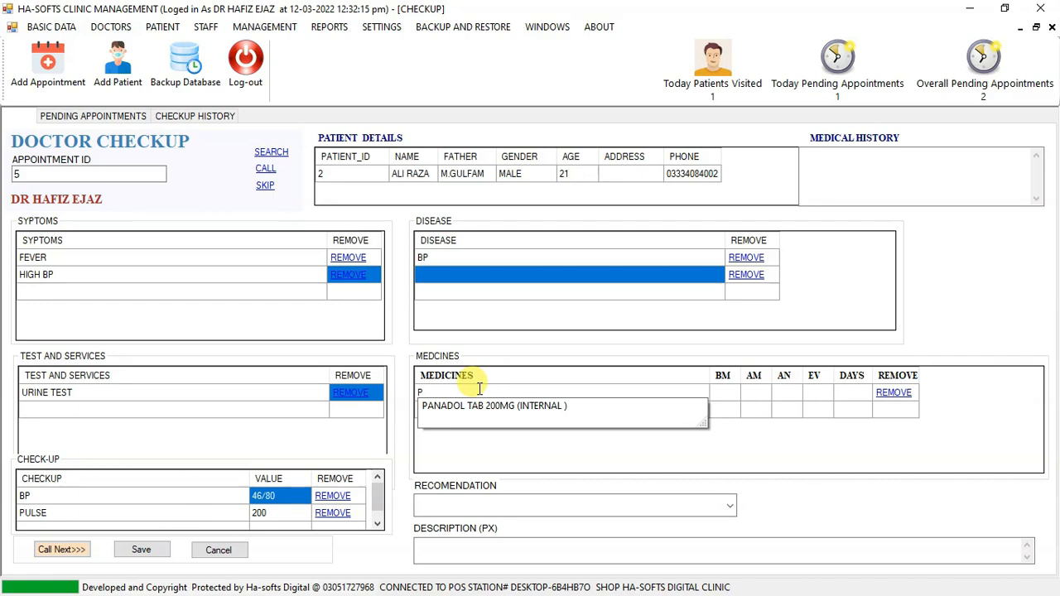
pyautogui.press('Down')
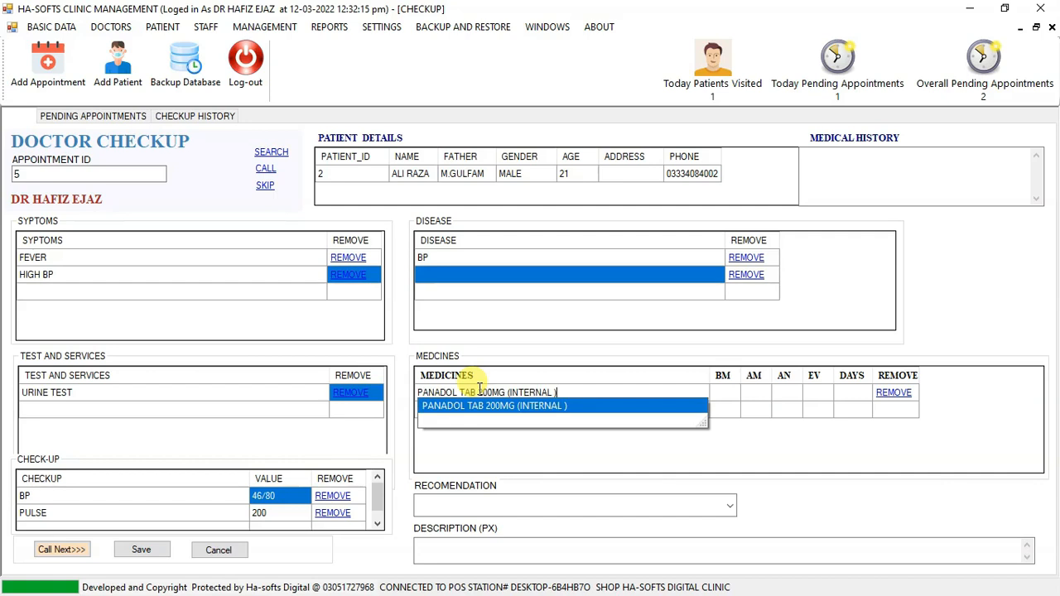
pyautogui.press('Return')
pyautogui.click(729, 395)
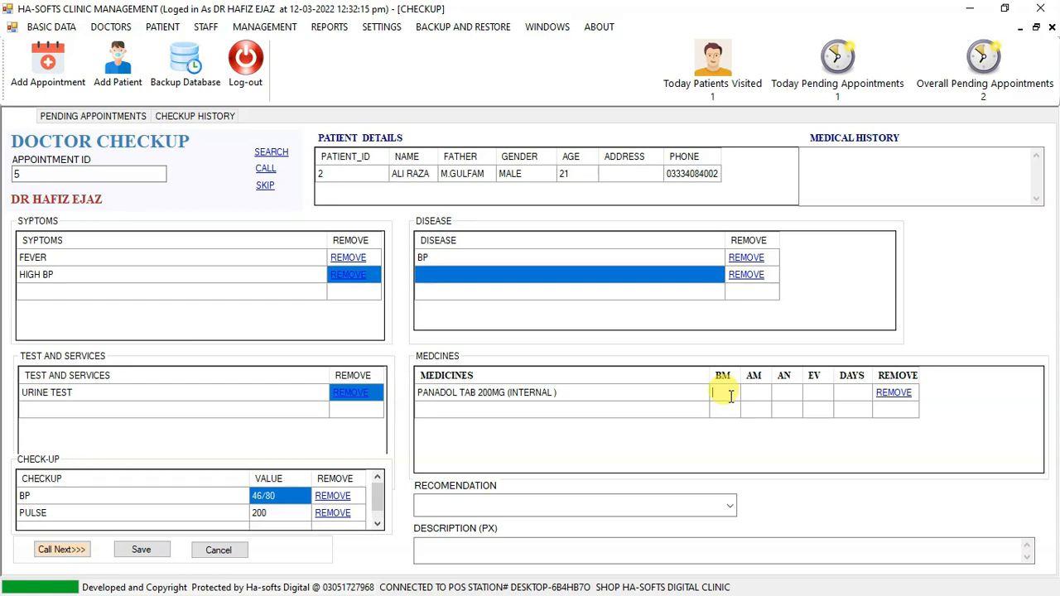
pyautogui.press('Tab')
pyautogui.press('Tab')
pyautogui.write('1')
pyautogui.press('Tab')
pyautogui.write('4')
# Prescribe NEW SEDIL (EXTERNAL) as the second medicine with AM 1 and EV 1 for 2 days.
pyautogui.press('Left')
pyautogui.press('Left')
pyautogui.press('Left')
pyautogui.press('Left')
pyautogui.write('M')
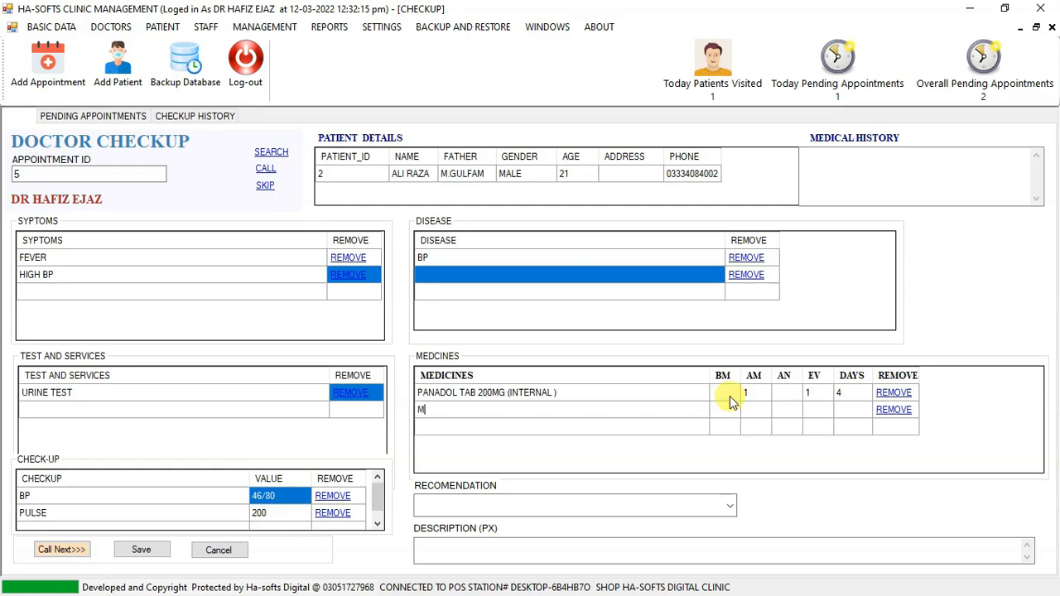
pyautogui.write('S')
pyautogui.write('N')
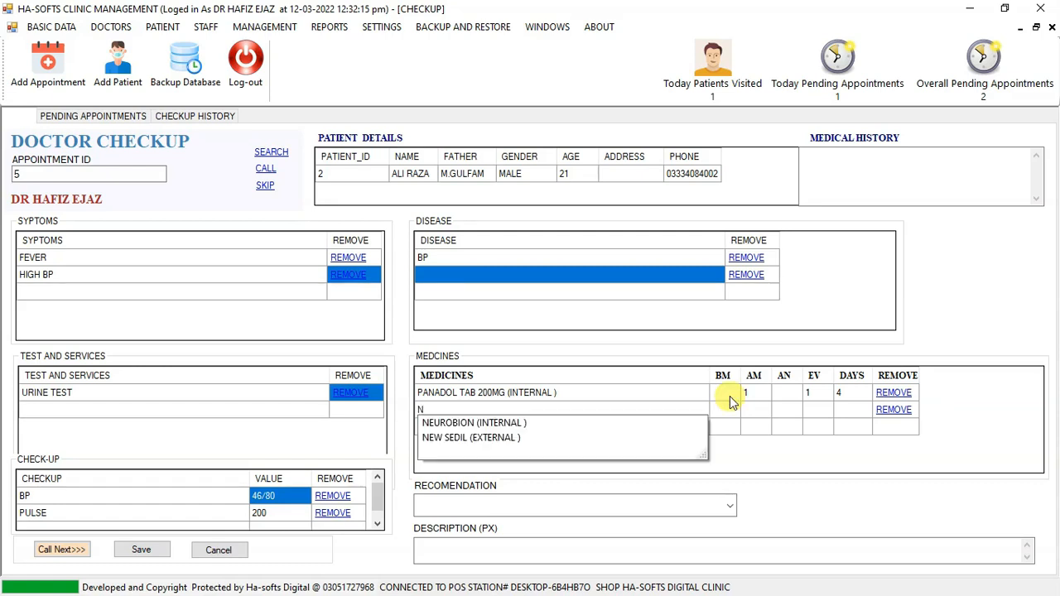
pyautogui.press('Down')
pyautogui.press('Down')
pyautogui.press('Return')
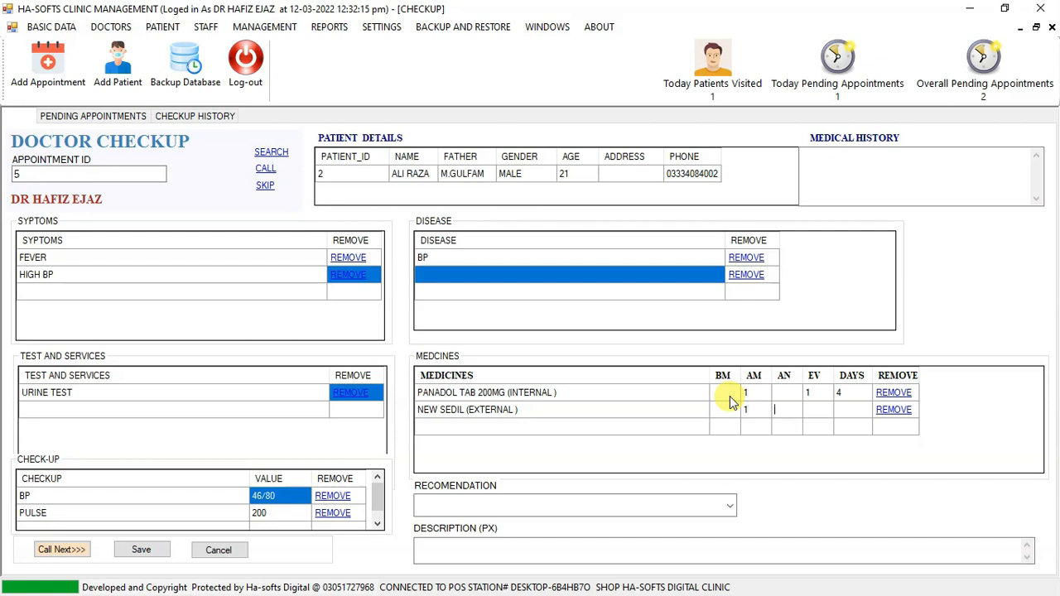
pyautogui.write('1 ')
pyautogui.write('2')
pyautogui.press('Return')
# Insert the Urdu recommendation about avoiding oily food and fast food and taking bed rest into the description.
pyautogui.click(570, 497)
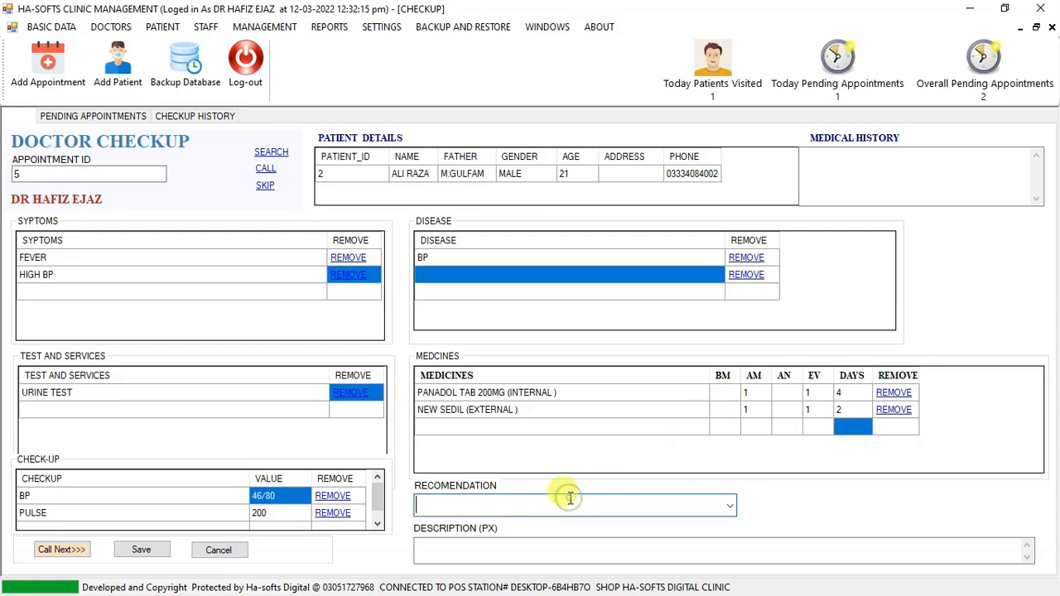
pyautogui.click(727, 506)
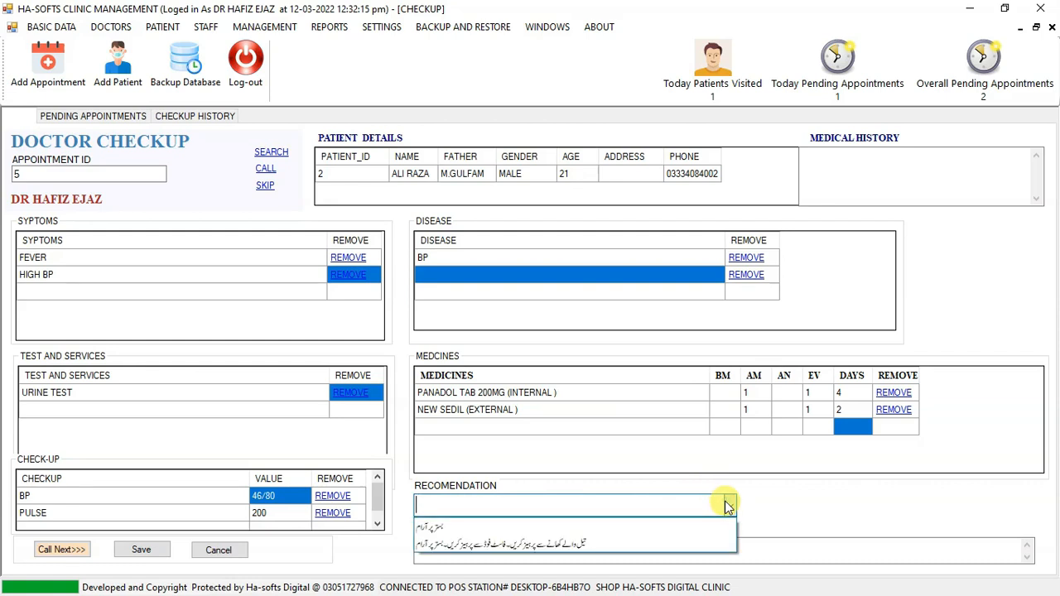
pyautogui.click(677, 542)
# Read through the lines of recommendation text in the checkup's description.
pyautogui.click(567, 547)
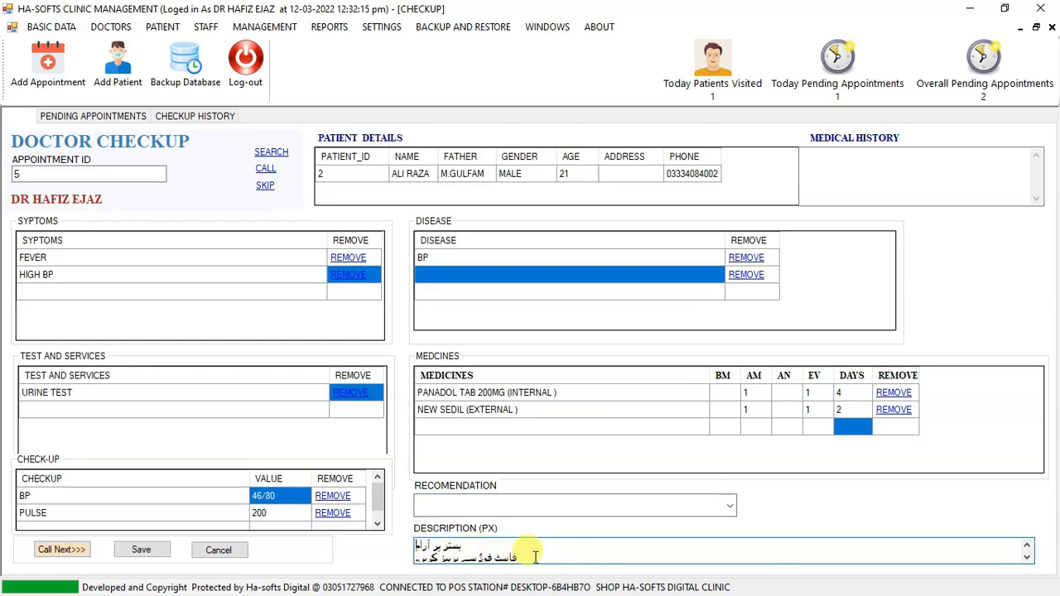
pyautogui.press('Down')
pyautogui.press('Down')
pyautogui.press('Down')
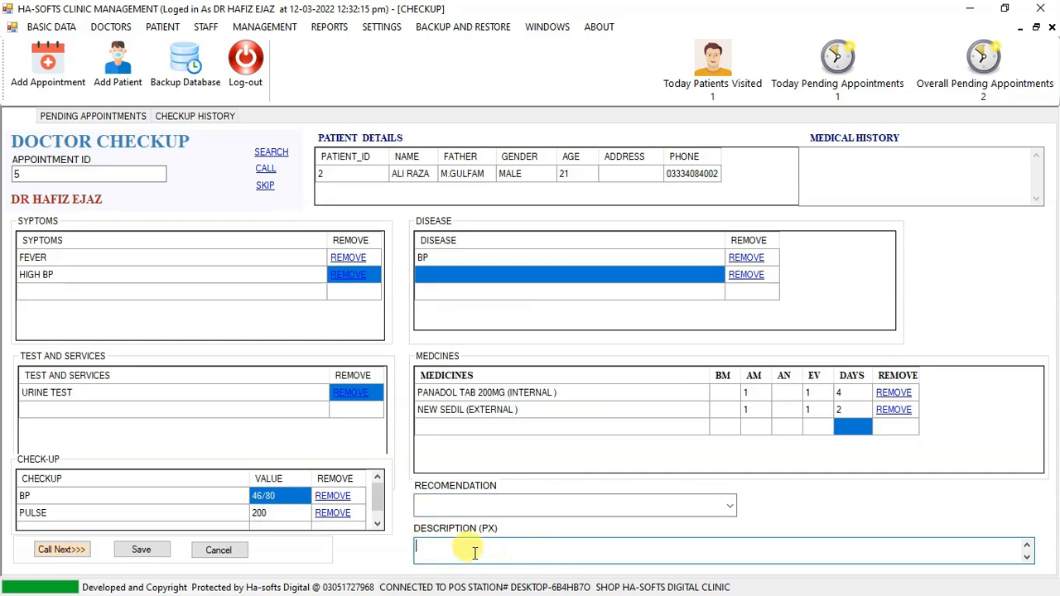
pyautogui.press('Up')
pyautogui.press('Up')
pyautogui.press('Up')
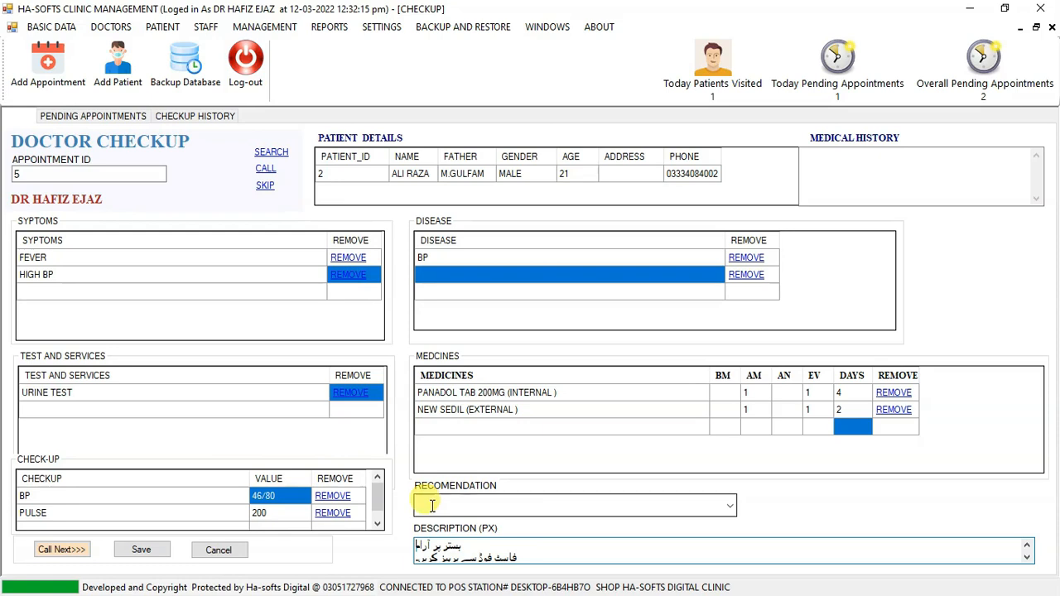
pyautogui.scroll(-4, 588, 557)
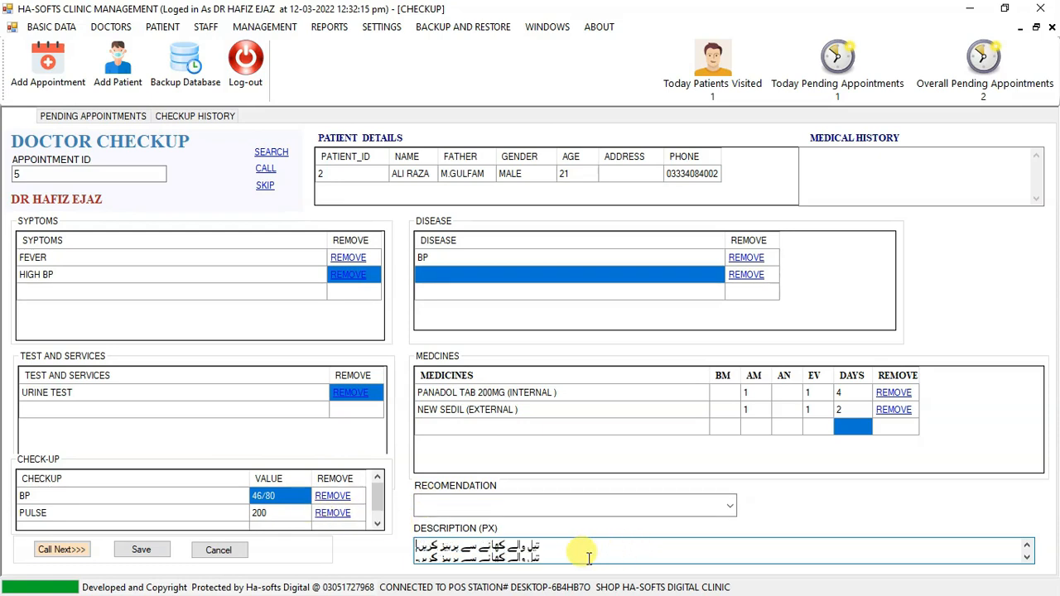
pyautogui.write('KADASDASD')
pyautogui.press('BackSpace')
pyautogui.press('BackSpace')
pyautogui.press('BackSpace')
pyautogui.press('BackSpace')
pyautogui.press('BackSpace')
pyautogui.press('BackSpace')
pyautogui.press('BackSpace')
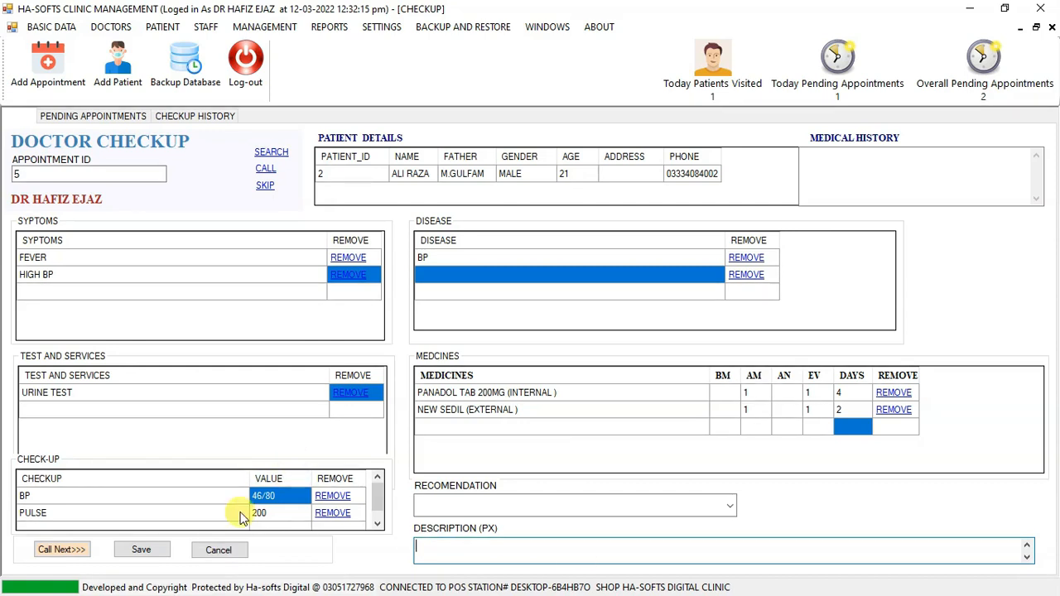
# Save the checkup and print its prescription slip.
pyautogui.click(141, 553)
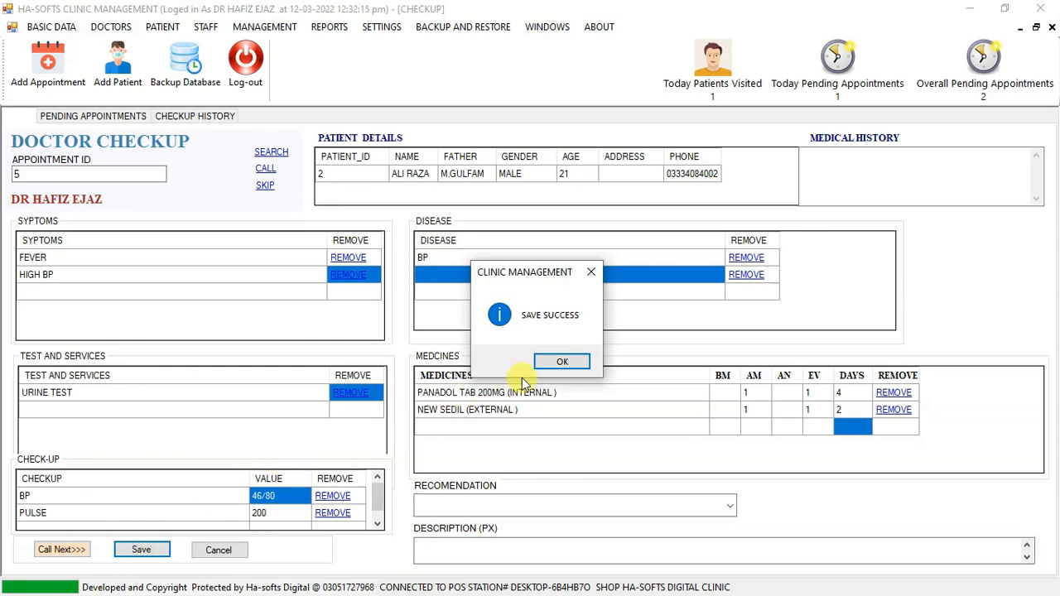
pyautogui.click(562, 361)
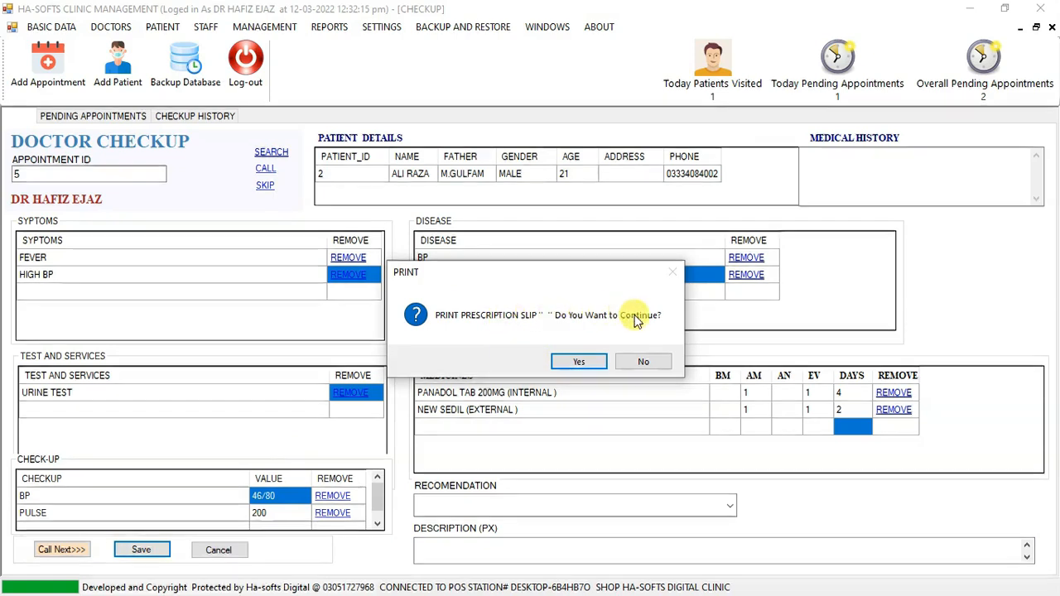
pyautogui.click(572, 367)
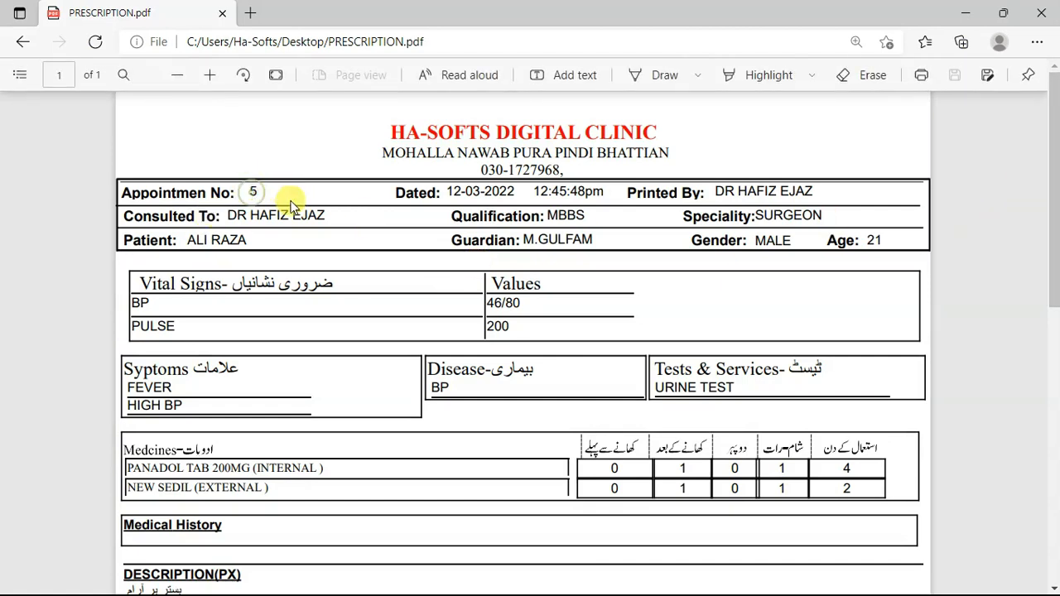
# Examine the prescription's header for the consulting doctor, qualification, printed-by name and date.
pyautogui.moveTo(227, 212); pyautogui.dragTo(332, 213)
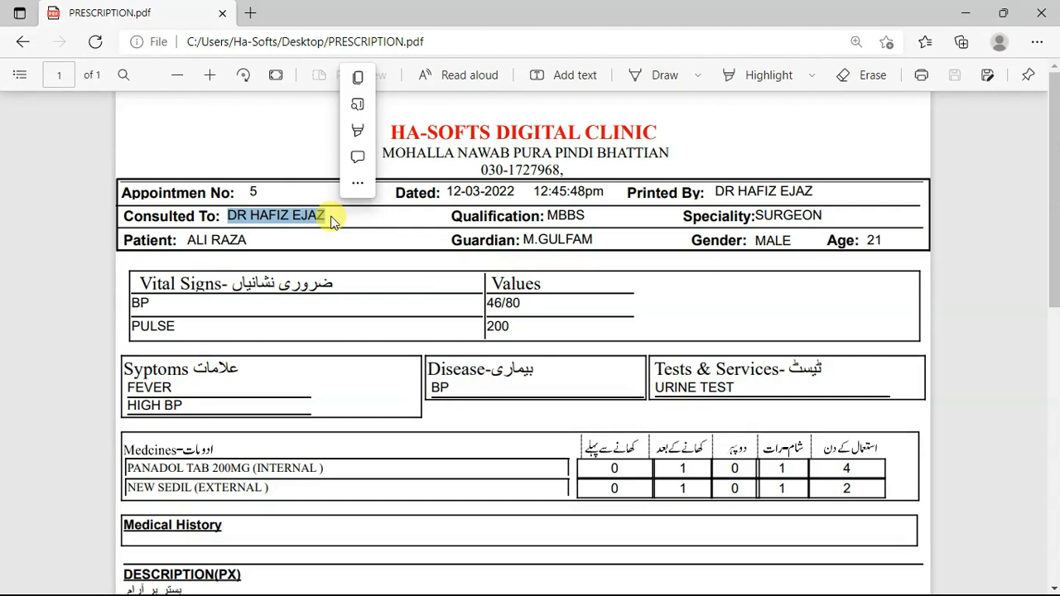
pyautogui.click(564, 217)
pyautogui.doubleClick(563, 217)
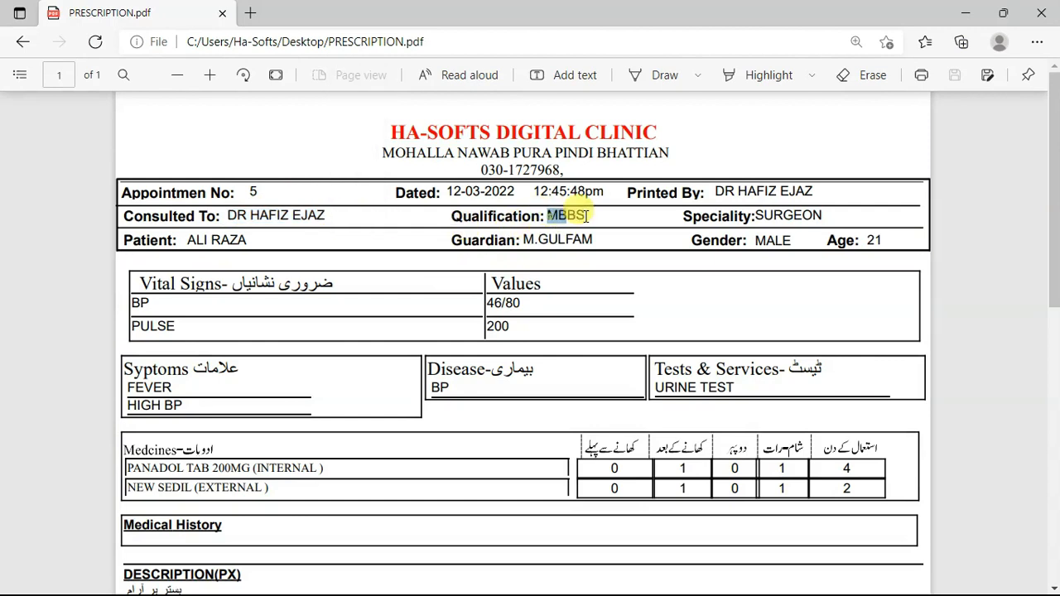
pyautogui.click(736, 190)
pyautogui.moveTo(444, 192); pyautogui.dragTo(587, 199)
pyautogui.click(586, 199)
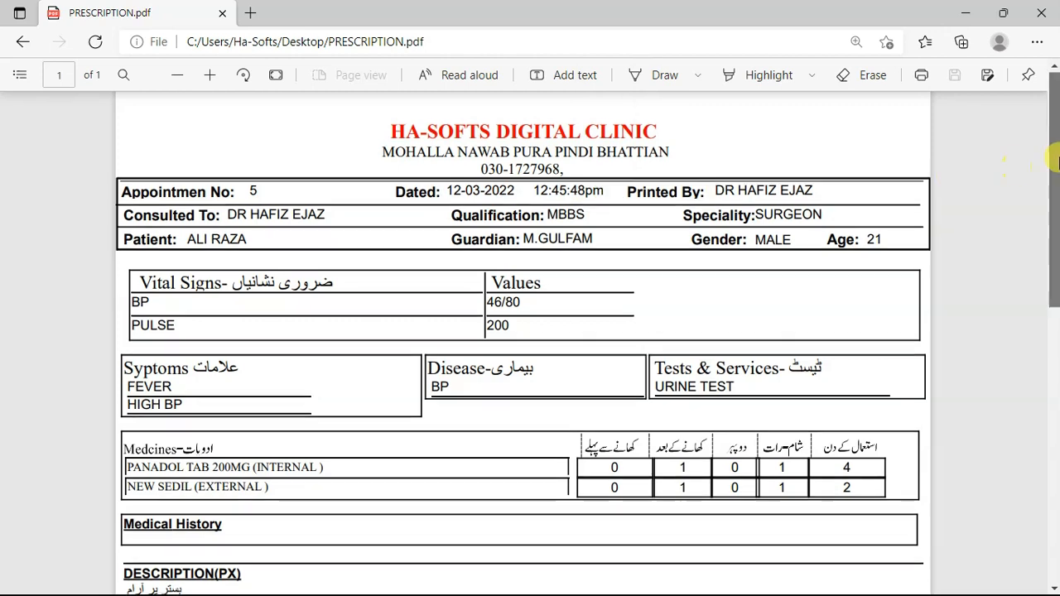
# Examine the prescription's symptoms, disease, tests, medicines and description sections.
pyautogui.scroll(-1, 1057, 184)
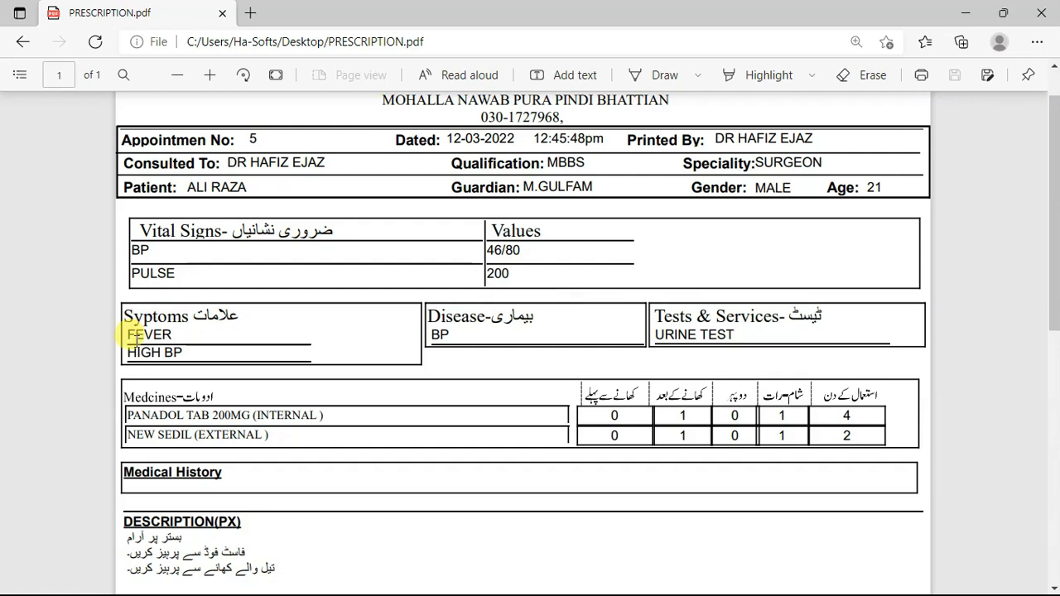
pyautogui.moveTo(170, 334); pyautogui.dragTo(207, 355)
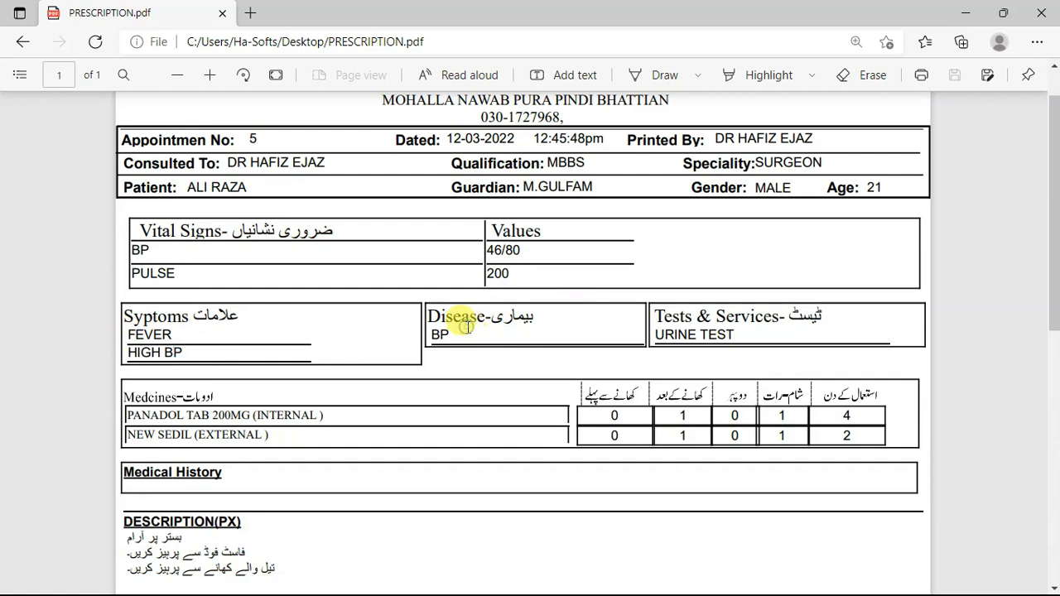
pyautogui.moveTo(443, 334); pyautogui.dragTo(432, 336)
pyautogui.click(706, 328)
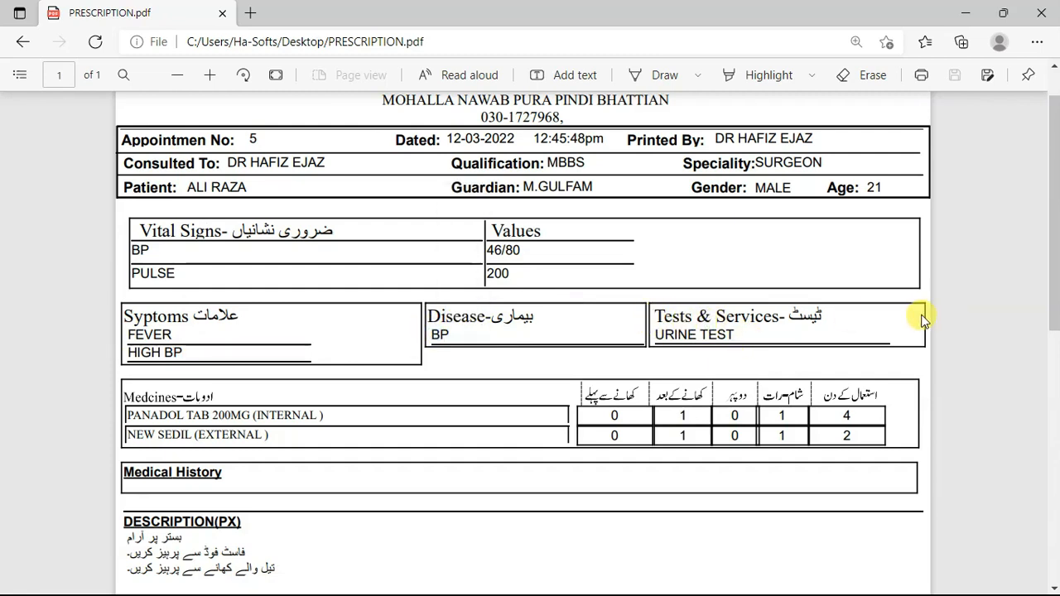
pyautogui.moveTo(1053, 230); pyautogui.dragTo(1050, 273)
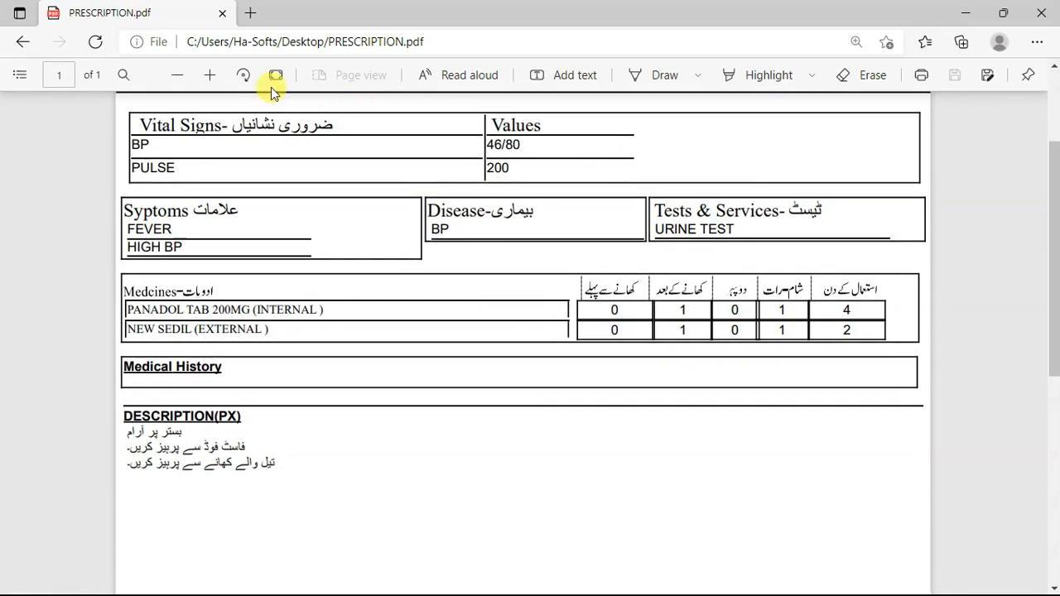
# Examine the prescription's medicines table for the internal or external label, dose timings and days of use.
pyautogui.click(210, 75)
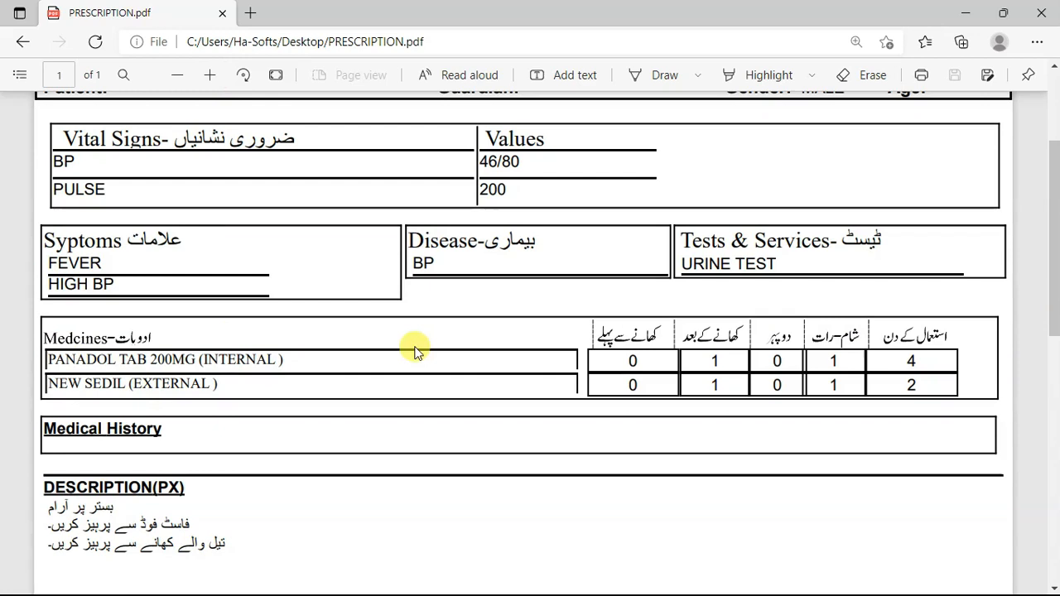
pyautogui.moveTo(204, 360); pyautogui.dragTo(259, 361)
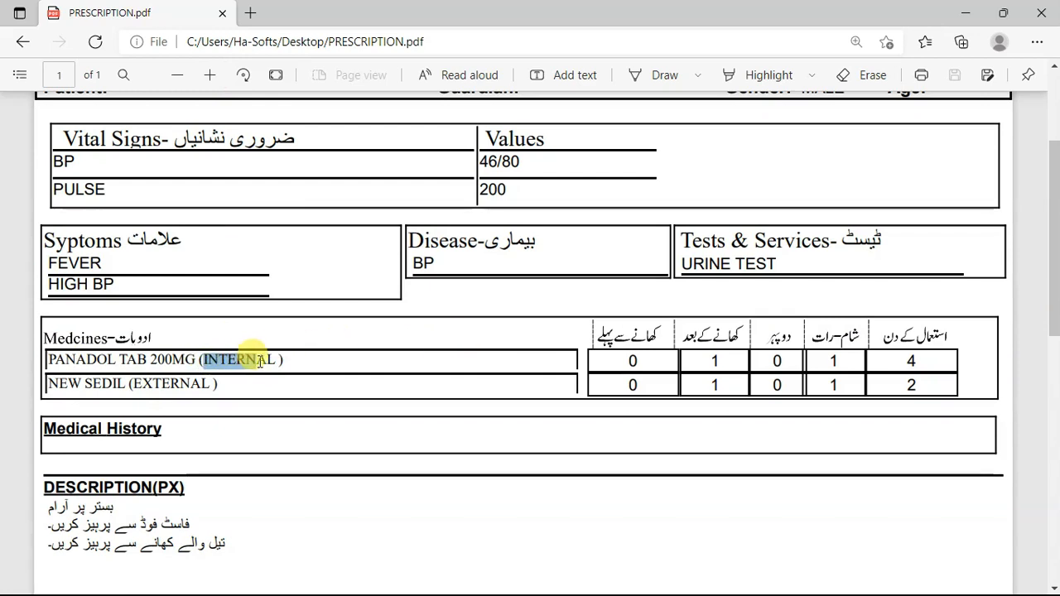
pyautogui.click(313, 352)
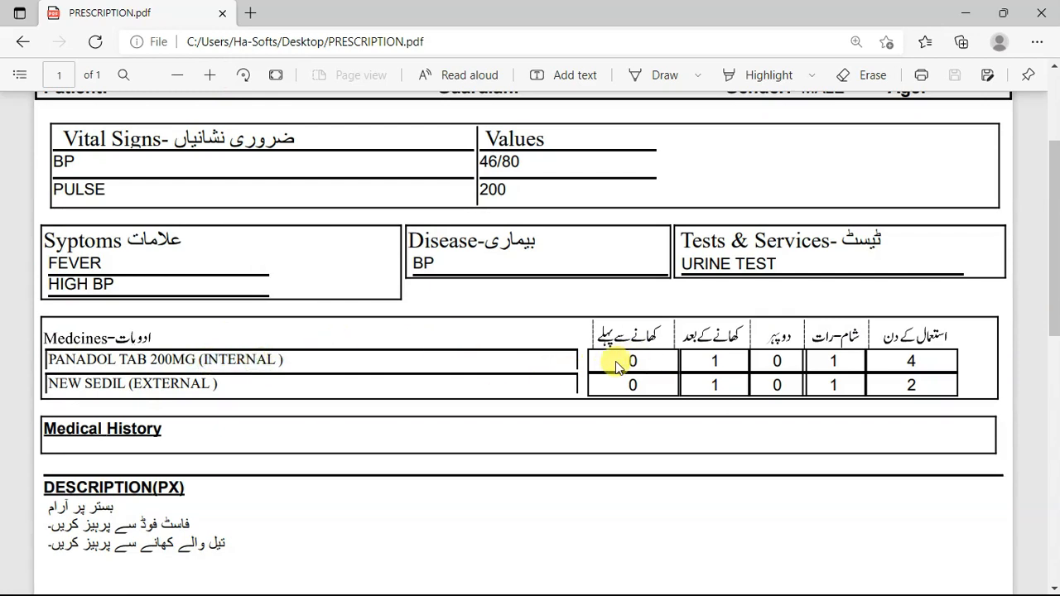
pyautogui.moveTo(709, 359); pyautogui.dragTo(745, 362)
pyautogui.click(779, 362)
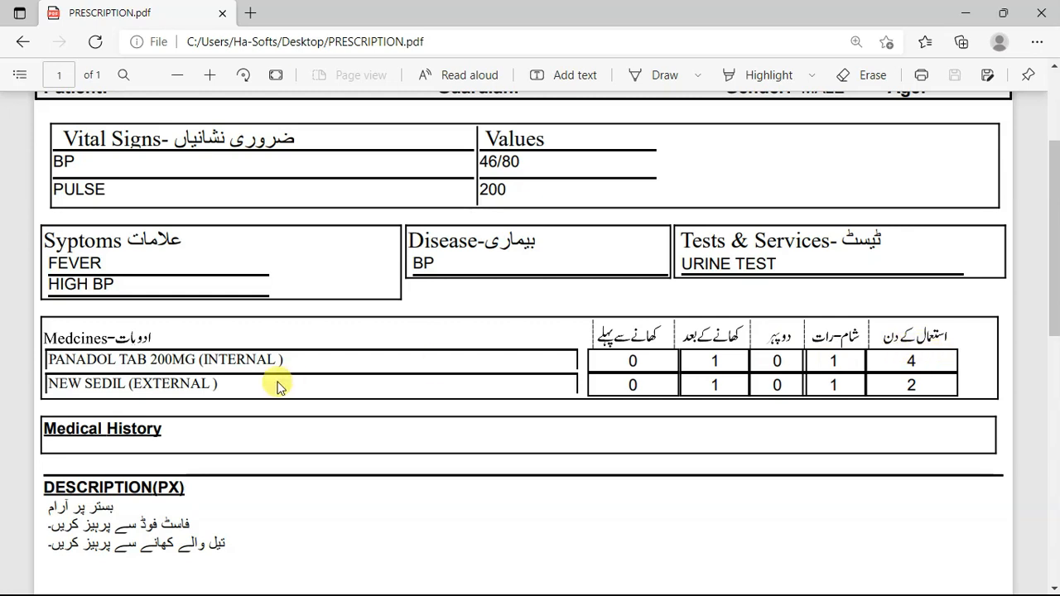
pyautogui.doubleClick(712, 385)
pyautogui.click(947, 325)
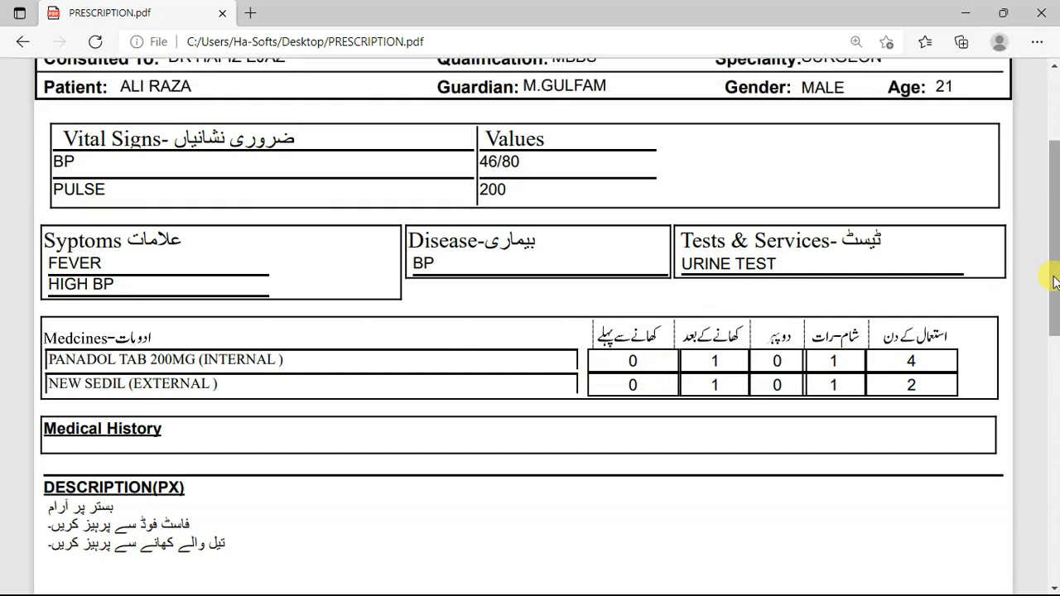
# Read through the recommendation lines in the prescription's description section.
pyautogui.moveTo(1055, 227); pyautogui.dragTo(1057, 283)
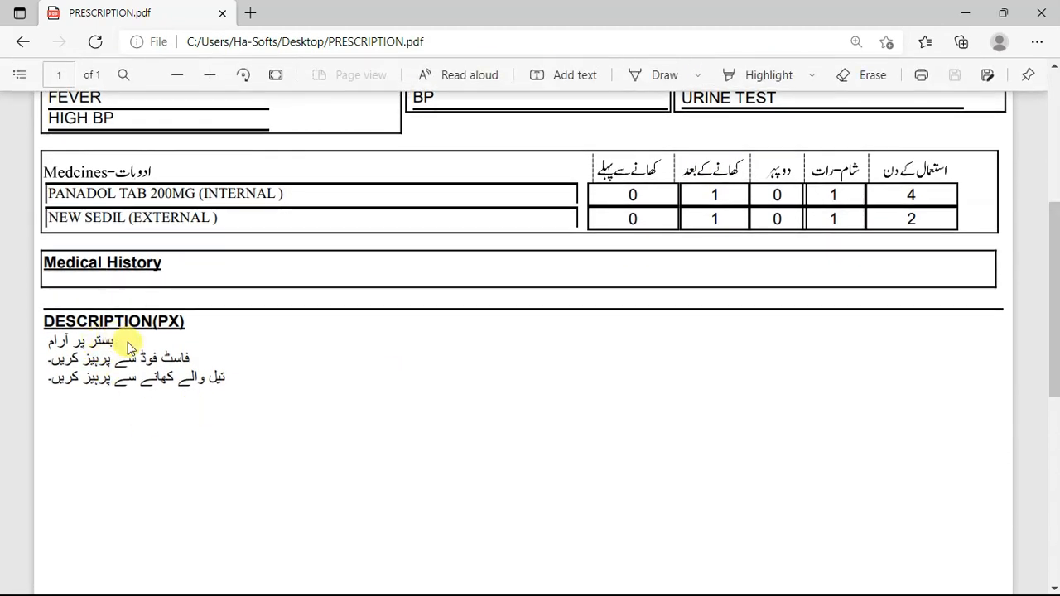
pyautogui.moveTo(191, 358); pyautogui.dragTo(52, 363)
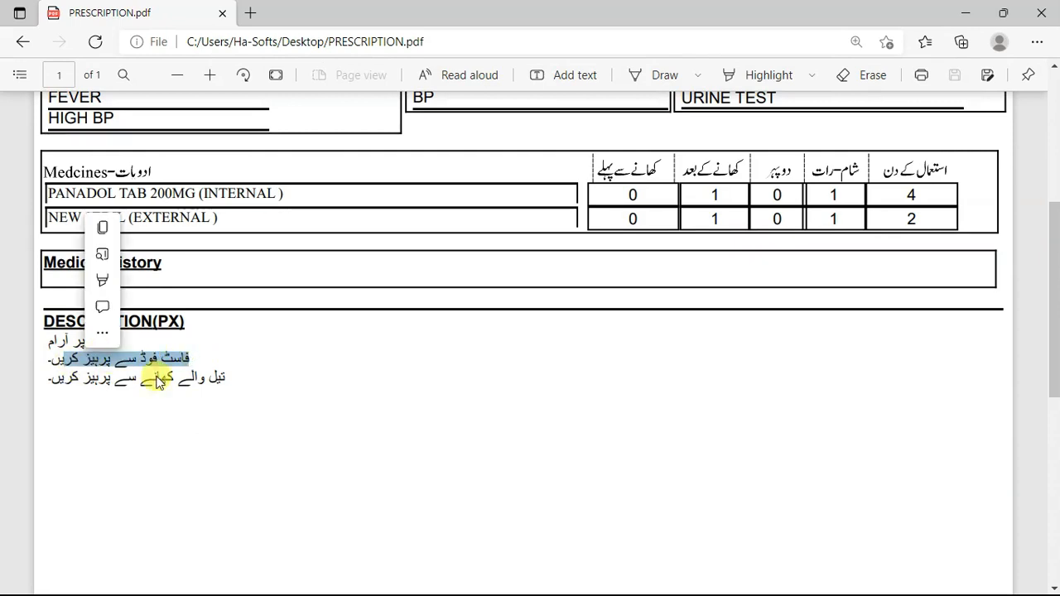
pyautogui.click(150, 385)
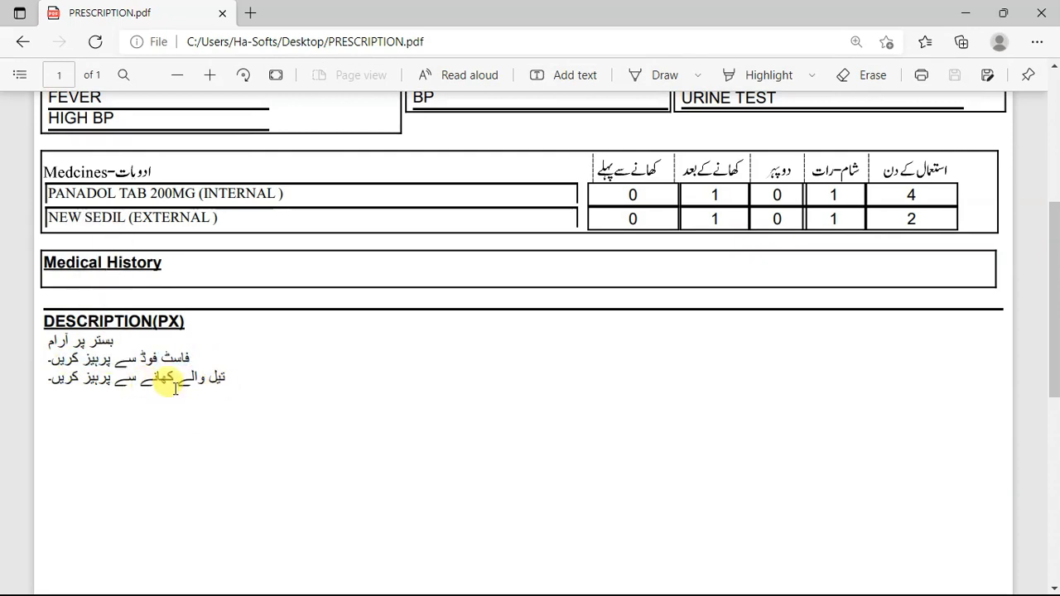
pyautogui.moveTo(1052, 332); pyautogui.dragTo(1053, 217)
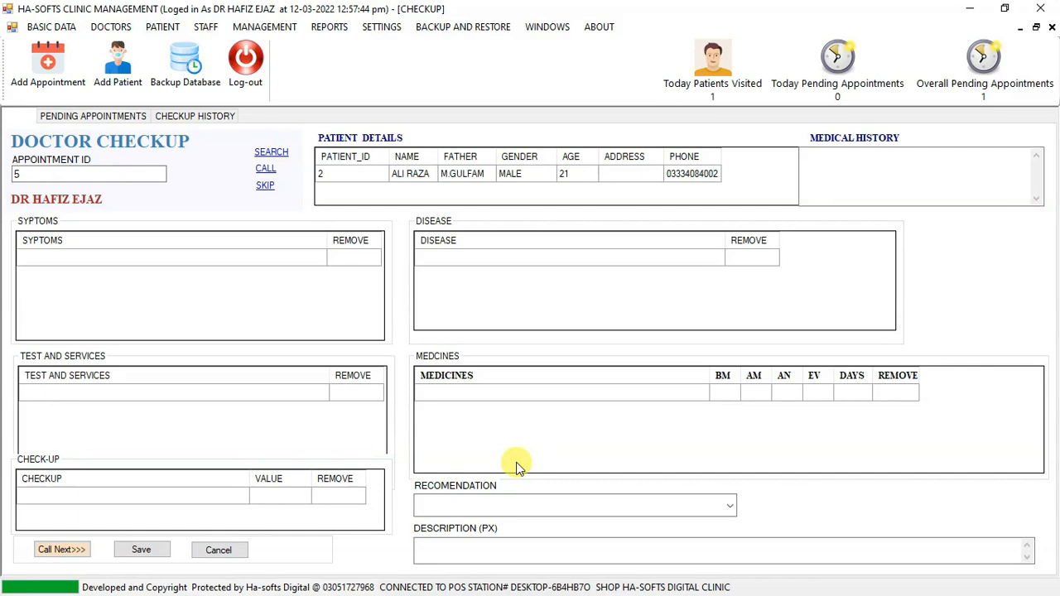
# Open the saved checkup's prescription from the checkup history, review it from header to description and close it.
pyautogui.click(184, 119)
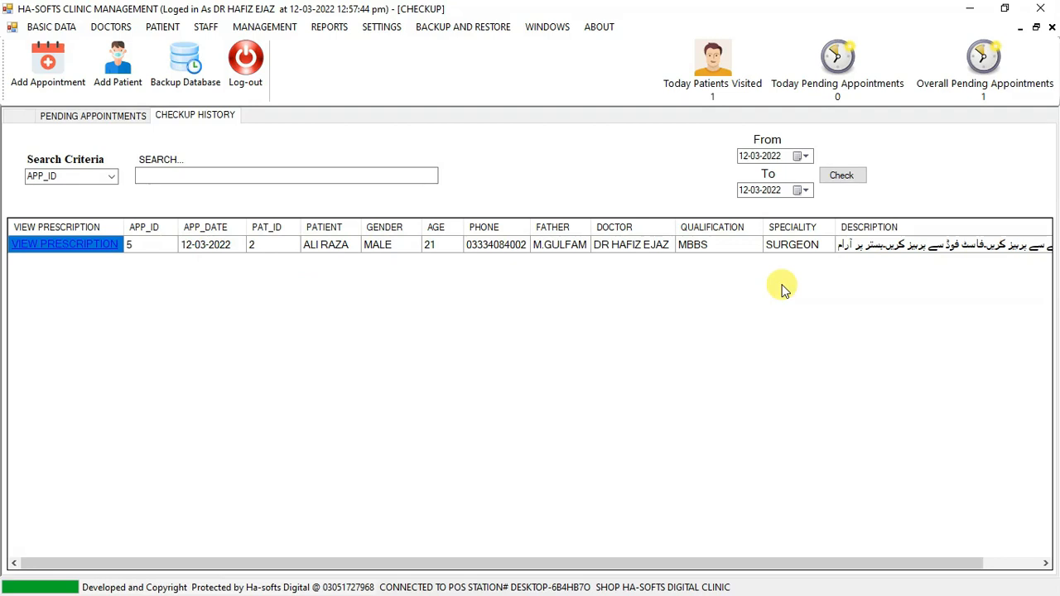
pyautogui.click(90, 245)
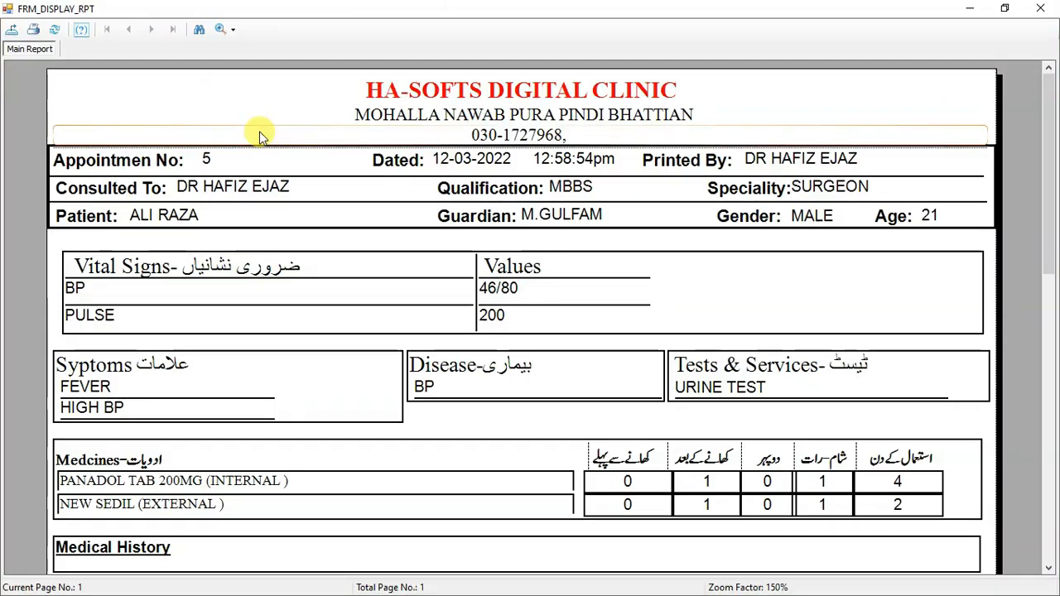
pyautogui.click(589, 144)
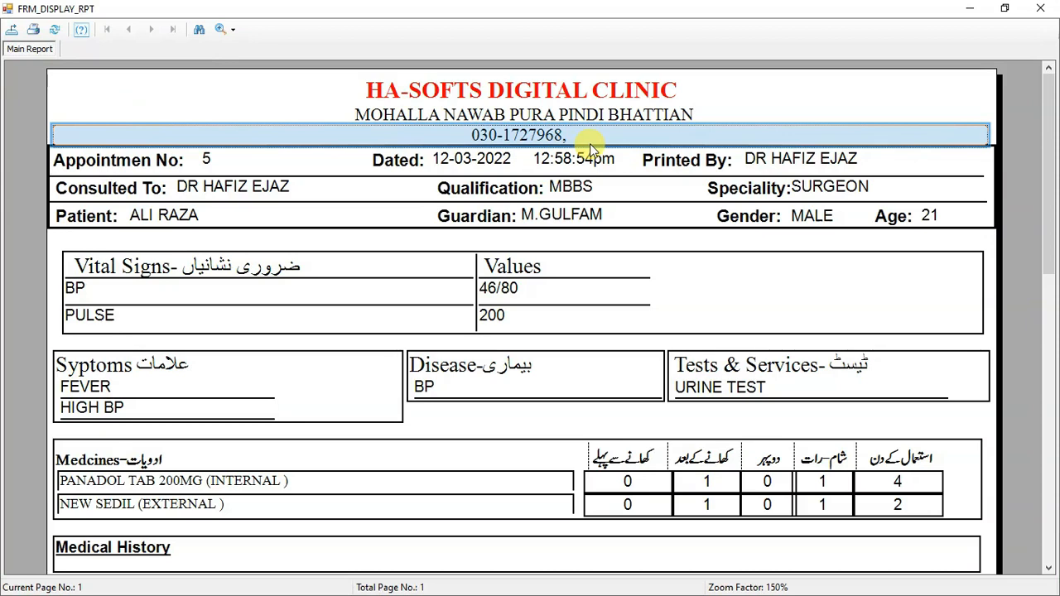
pyautogui.moveTo(1046, 161)
pyautogui.mouseDown()
pyautogui.moveTo(1048, 187)
pyautogui.moveTo(1044, 142)
pyautogui.mouseUp()
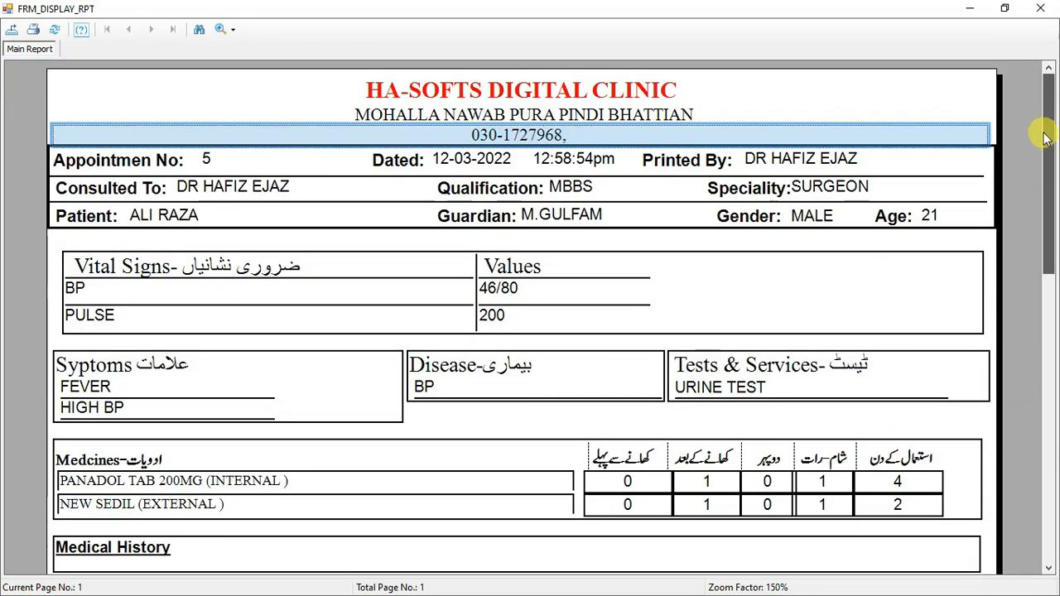
pyautogui.click(186, 162)
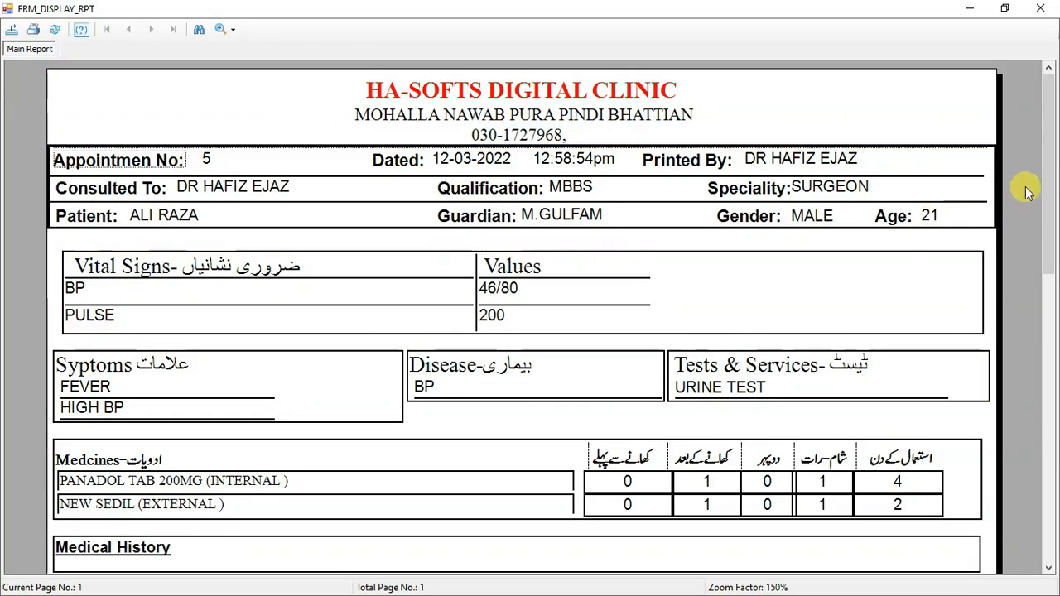
pyautogui.moveTo(1044, 170); pyautogui.dragTo(1049, 239)
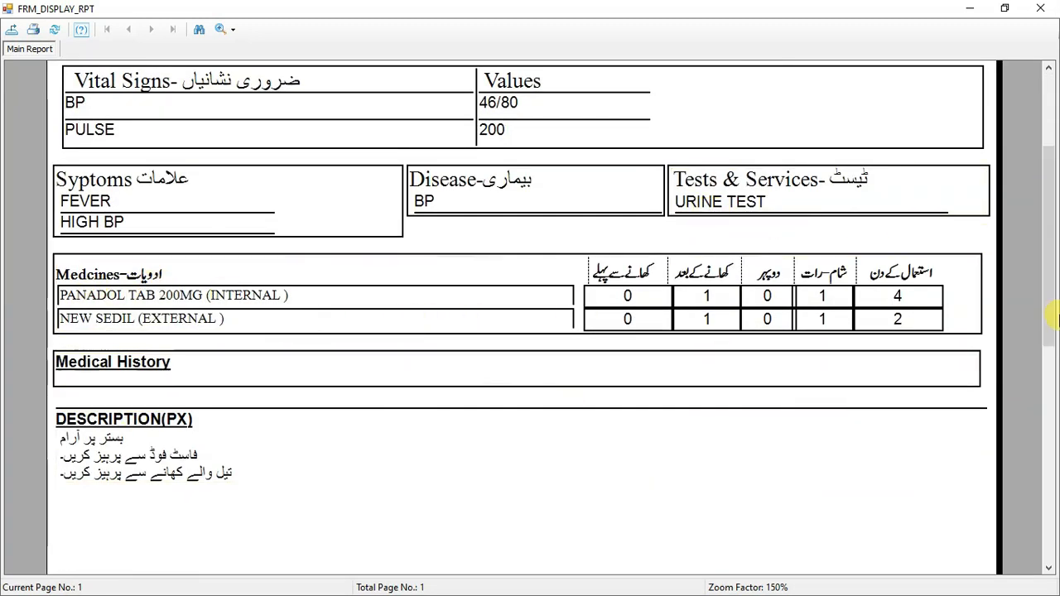
pyautogui.moveTo(1051, 327); pyautogui.dragTo(1035, 244)
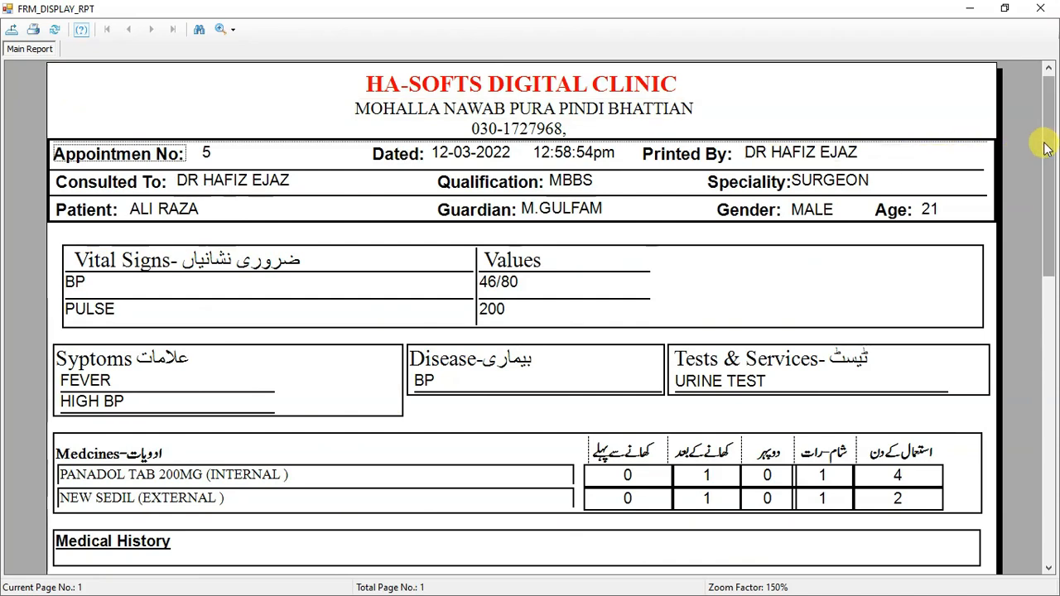
pyautogui.moveTo(1042, 142); pyautogui.dragTo(1046, 145)
pyautogui.click(1040, 8)
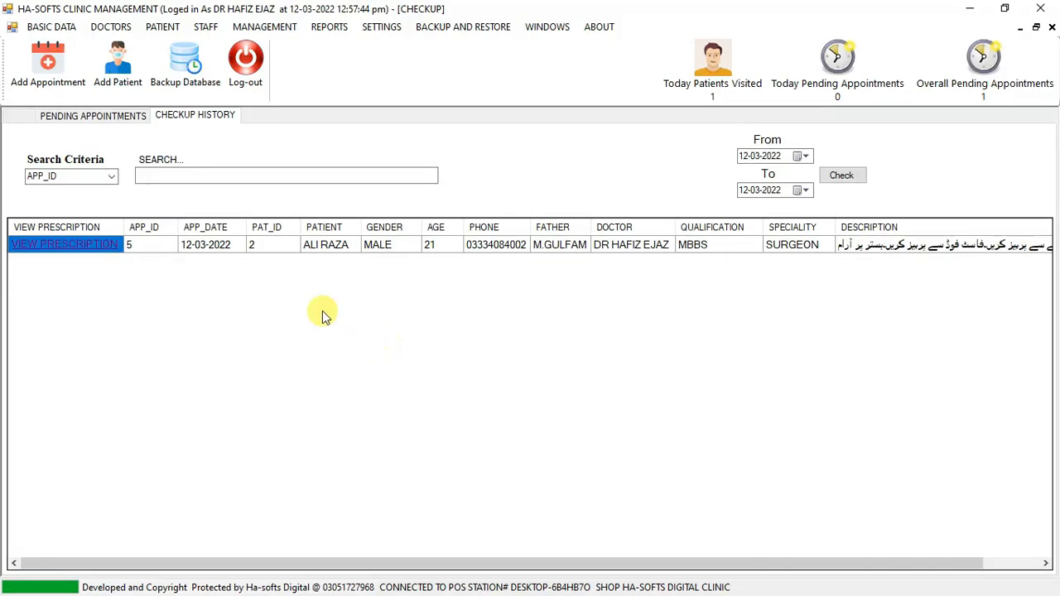
# Examine the checkup history's search box and start-date filter.
pyautogui.click(206, 176)
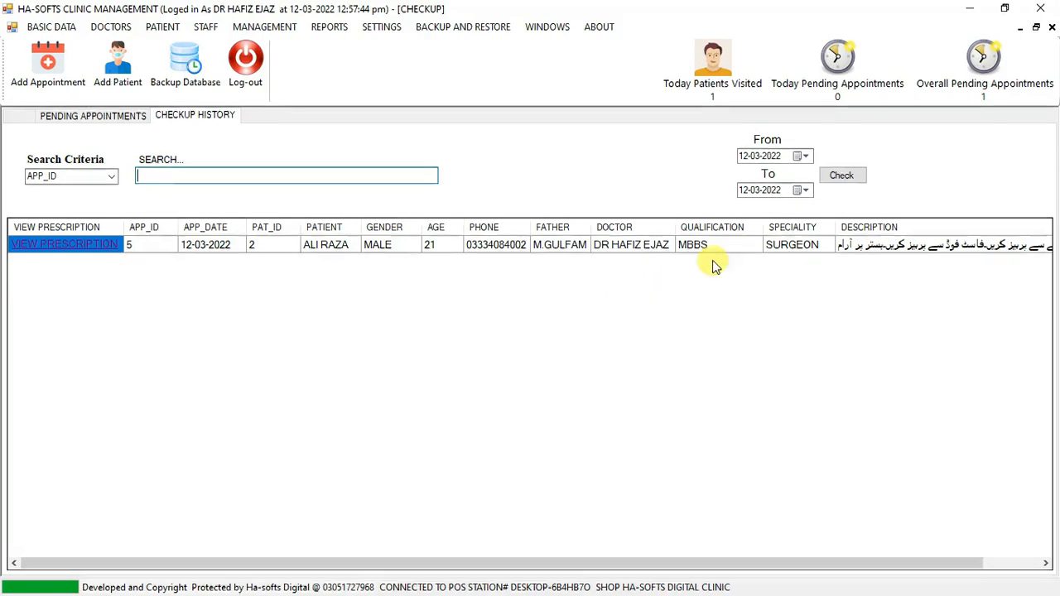
pyautogui.click(799, 155)
pyautogui.click(800, 155)
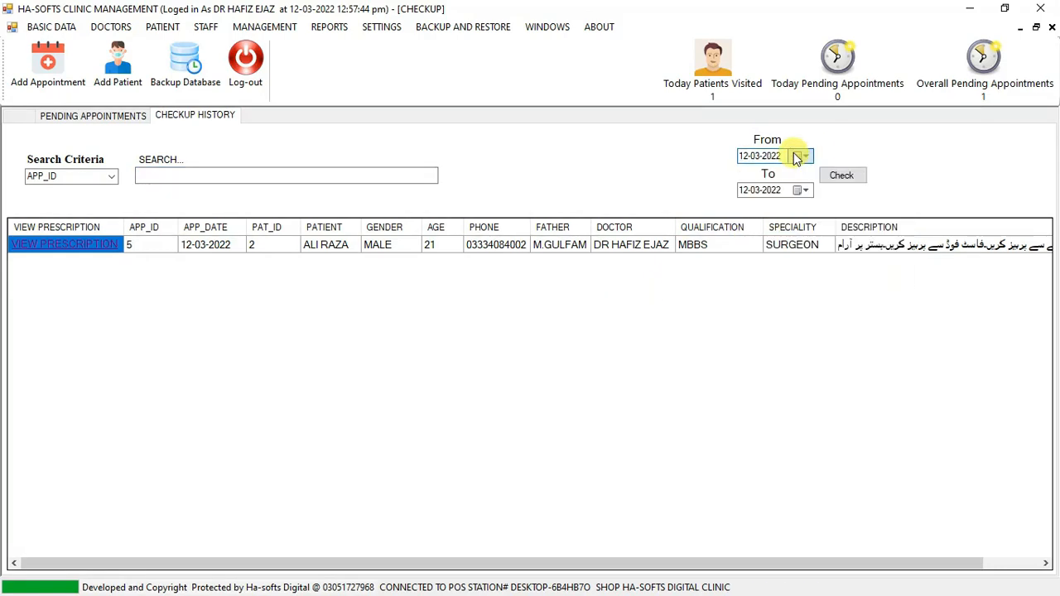
# Return to the doctor checkup form, cancel the loaded appointment to clear it, and close the form.
pyautogui.click(36, 122)
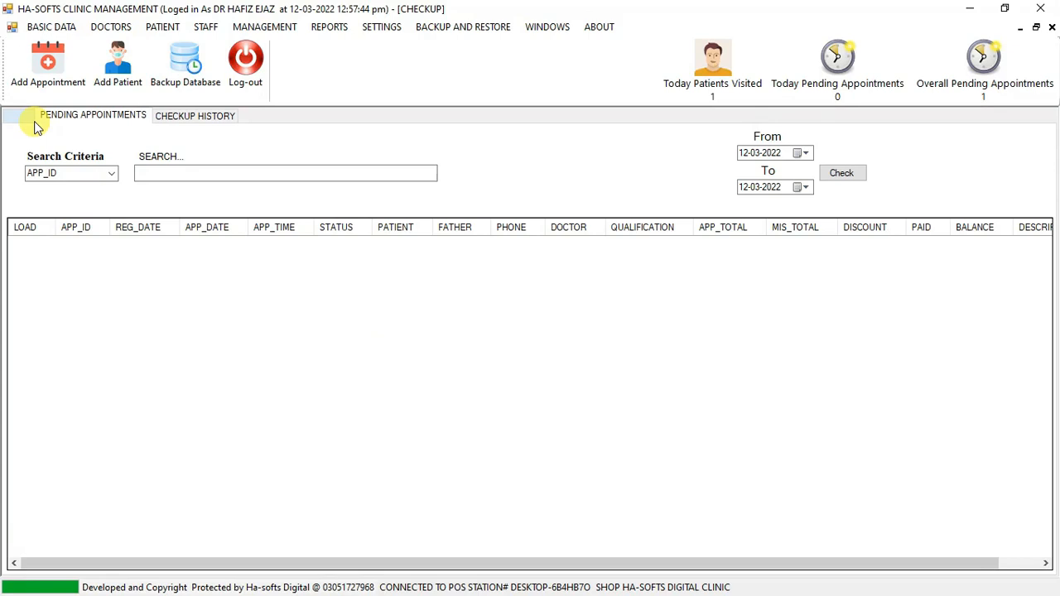
pyautogui.click(25, 118)
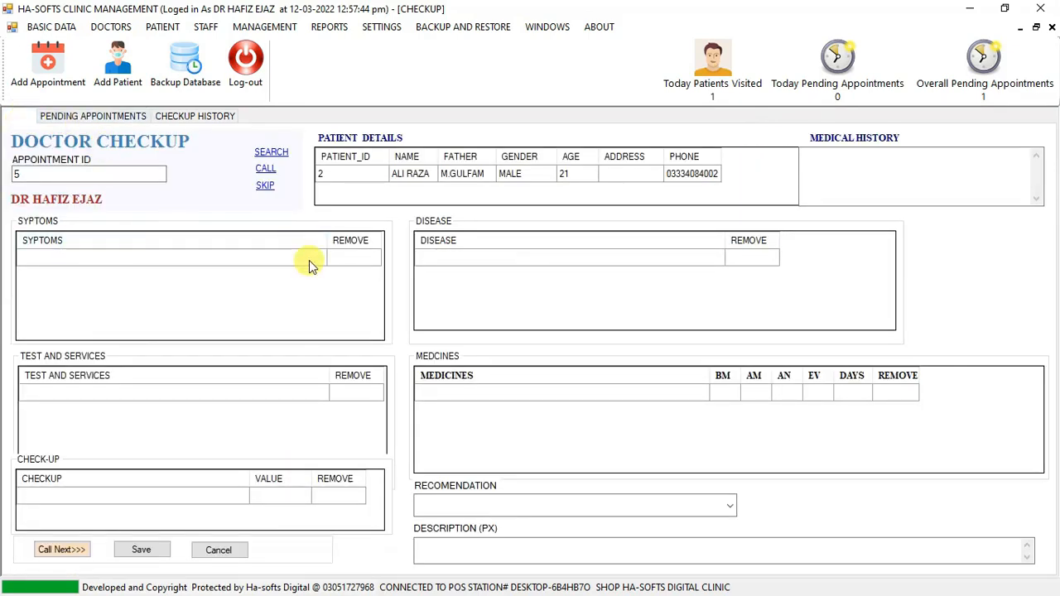
pyautogui.click(211, 550)
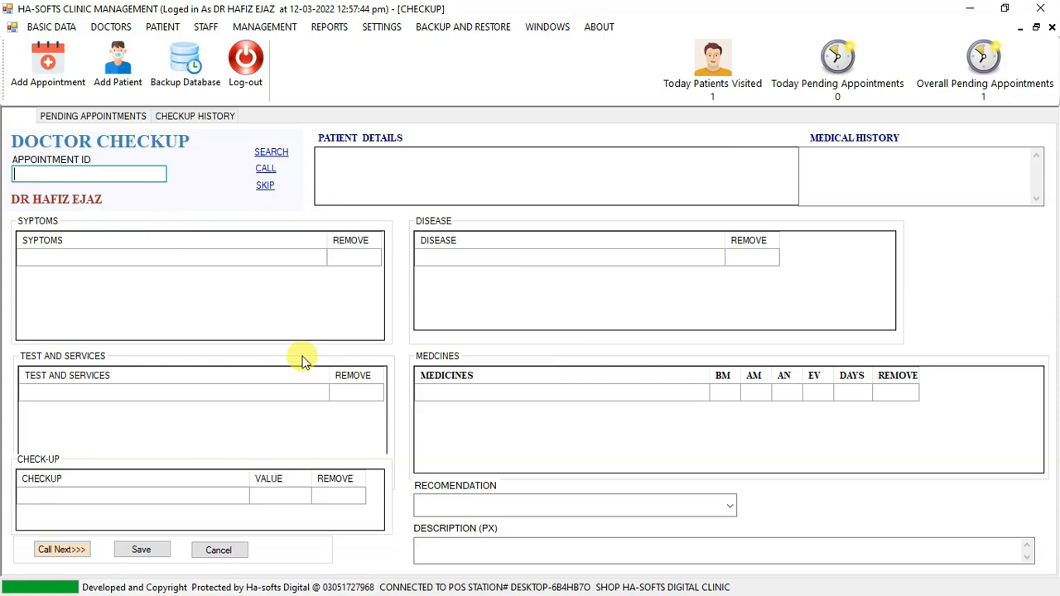
pyautogui.click(1052, 27)
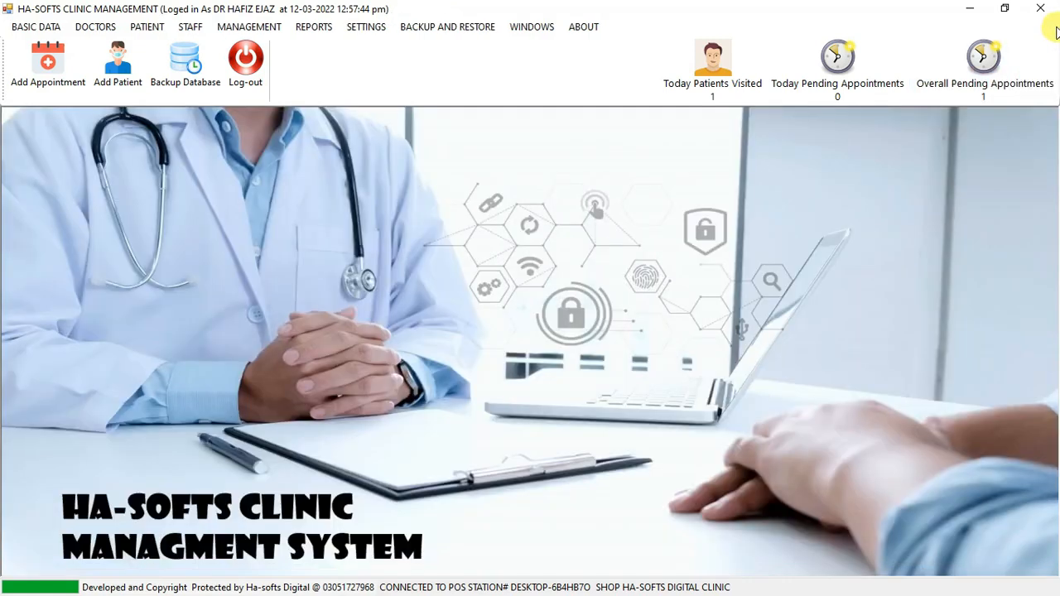
# Open the appointment report and show appointments for all time.
pyautogui.click(319, 29)
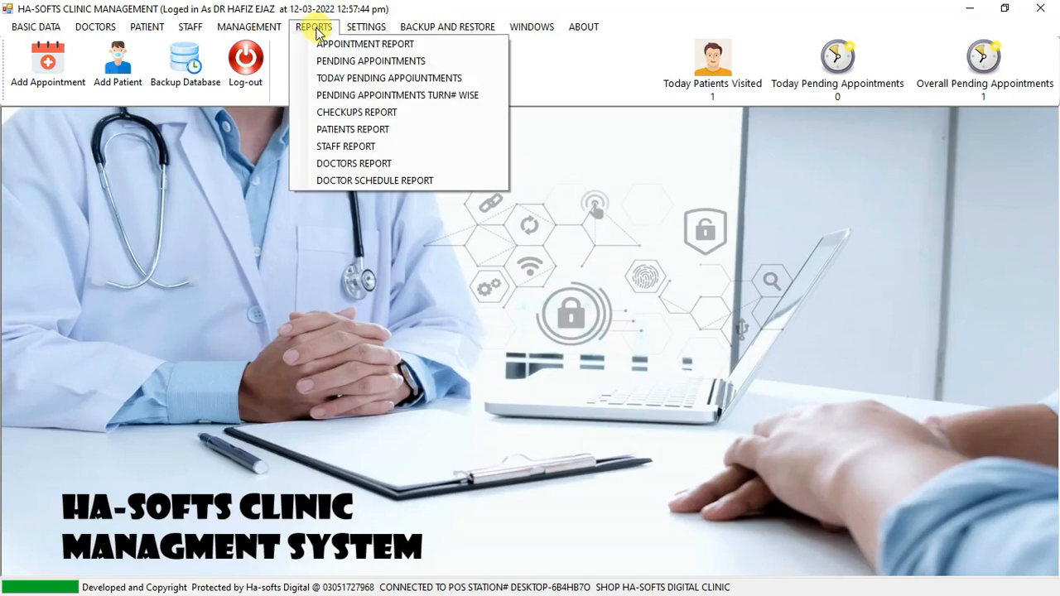
pyautogui.click(333, 43)
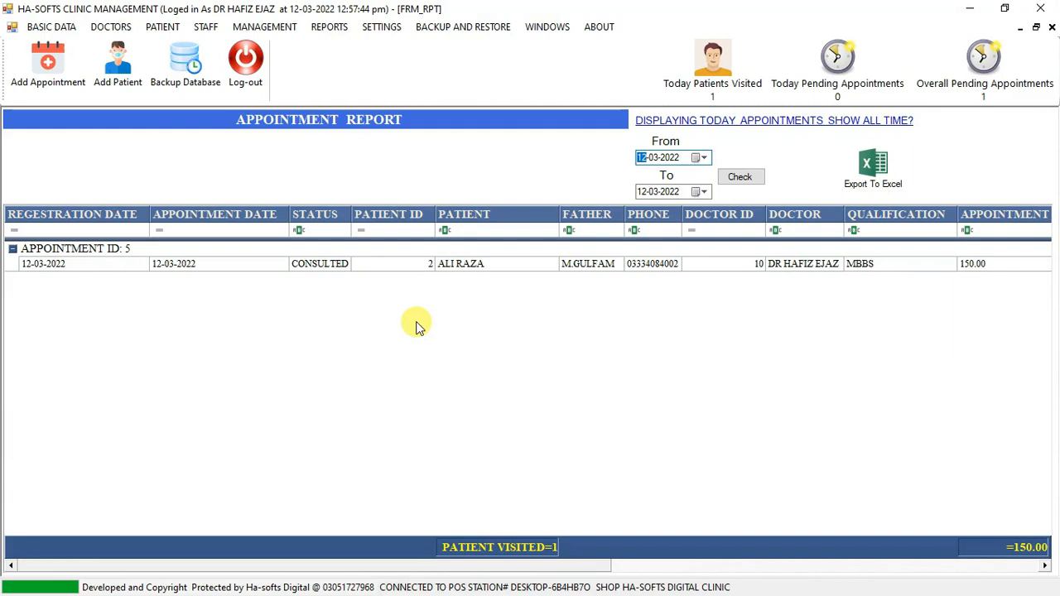
pyautogui.click(715, 122)
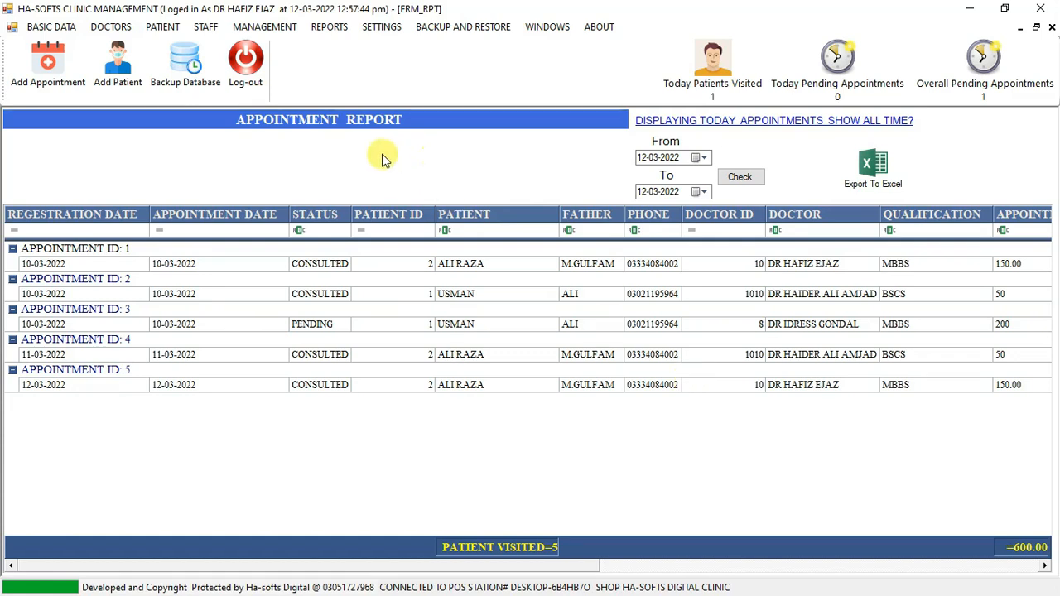
# Open the user rights window, examine the assignable module permissions and close it without updating.
pyautogui.click(265, 27)
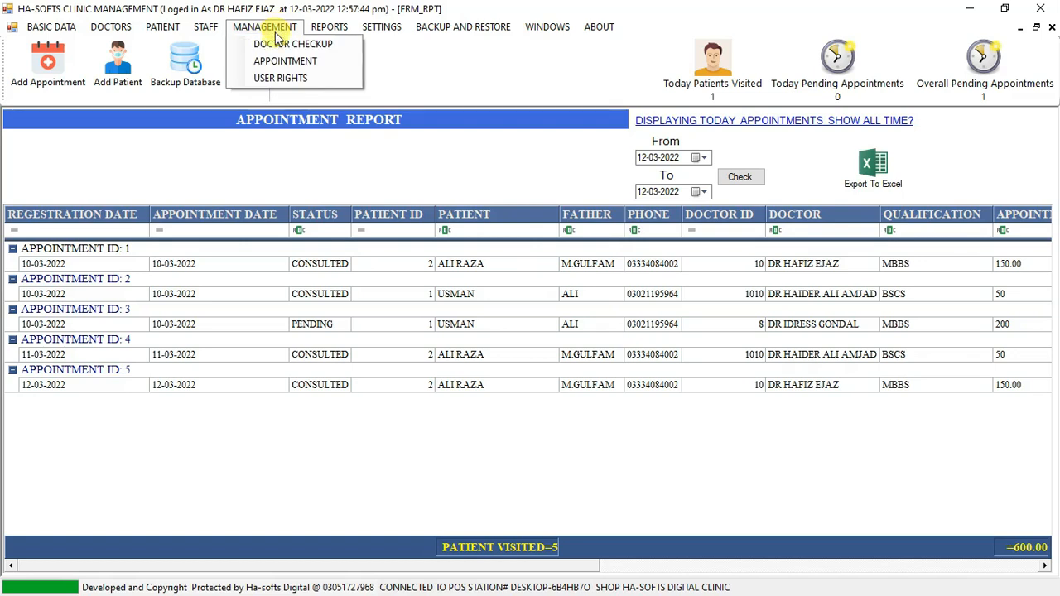
pyautogui.click(315, 83)
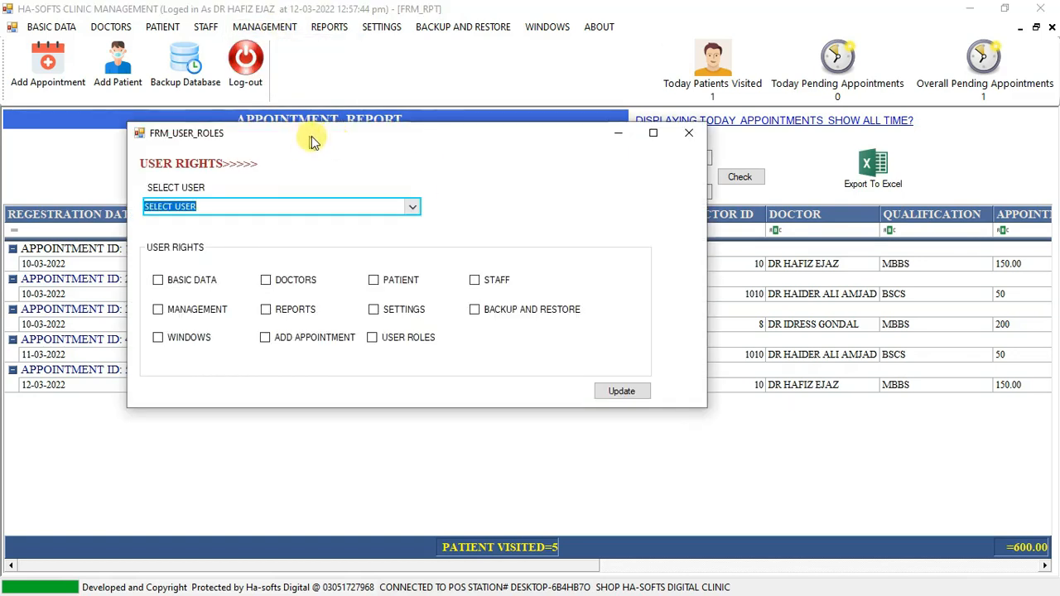
pyautogui.moveTo(308, 137); pyautogui.dragTo(421, 142)
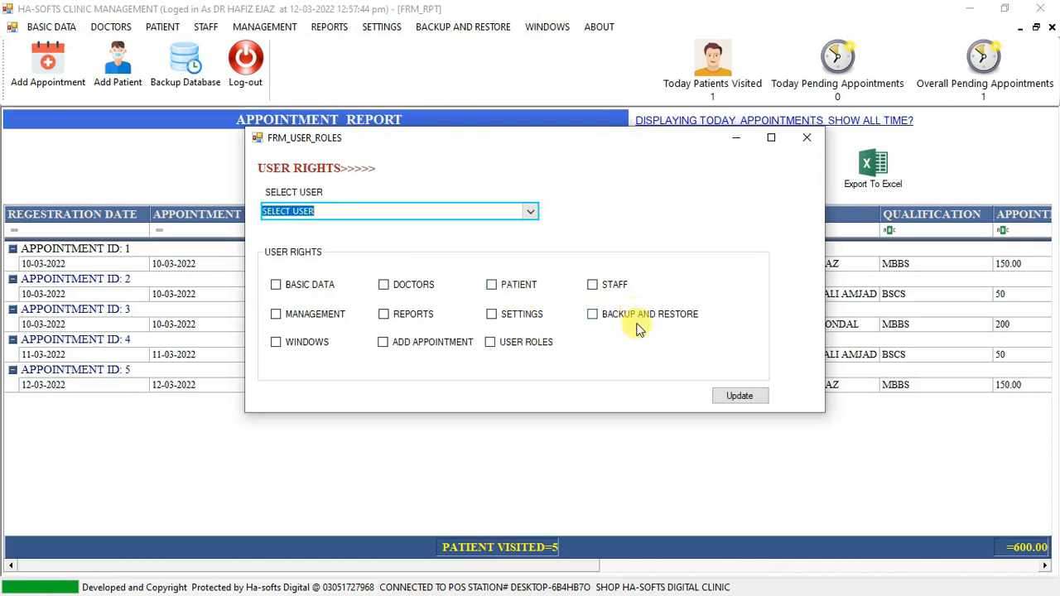
pyautogui.click(807, 137)
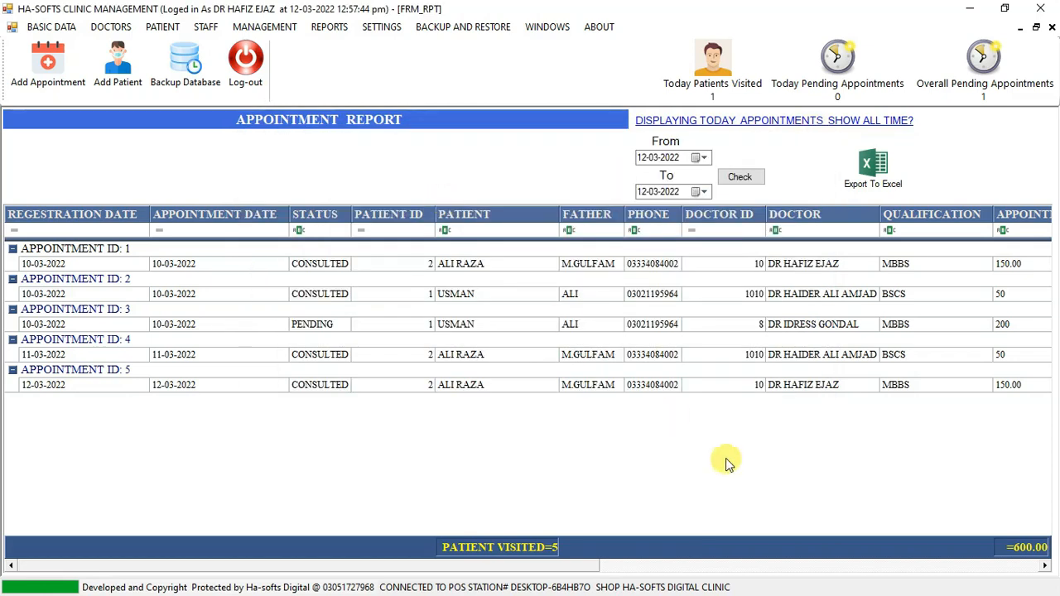
# Look over the all-time appointment report's columns and close the report.
pyautogui.moveTo(343, 566); pyautogui.dragTo(315, 573)
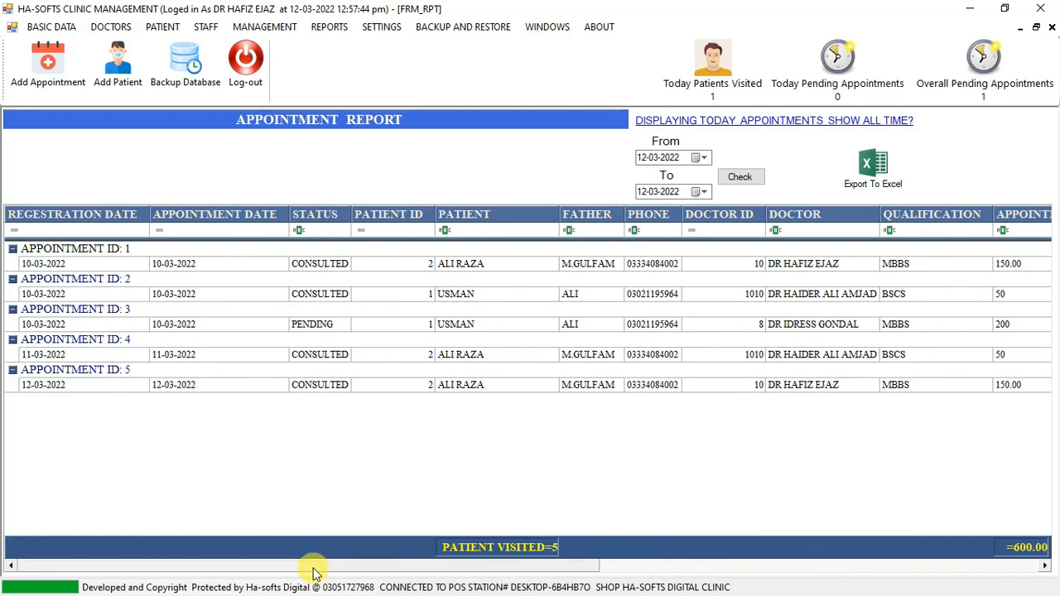
pyautogui.moveTo(363, 570); pyautogui.dragTo(303, 577)
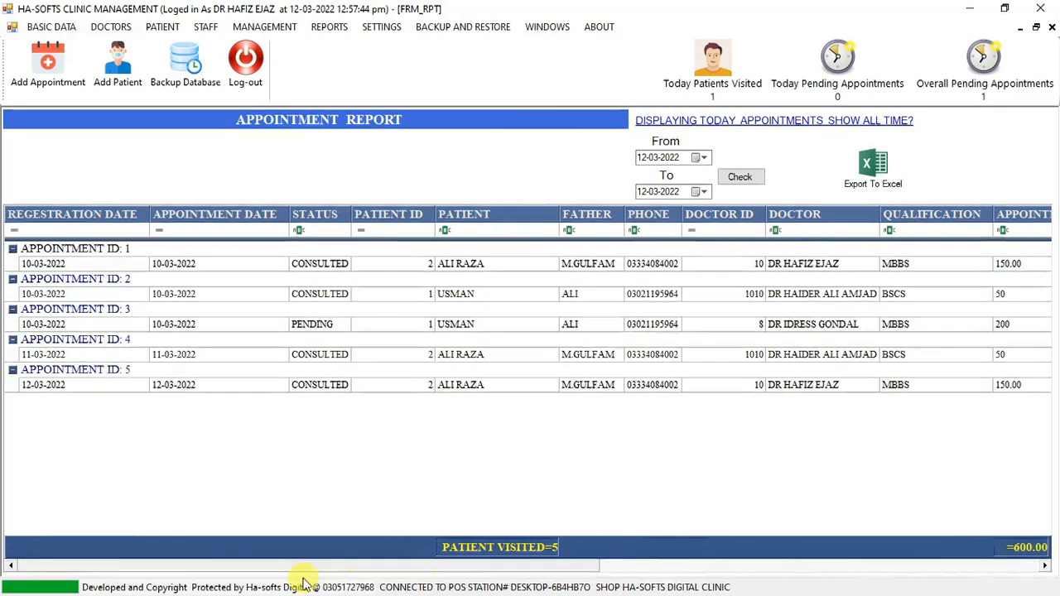
pyautogui.click(1053, 30)
# View the pending appointments report and close it.
pyautogui.click(315, 28)
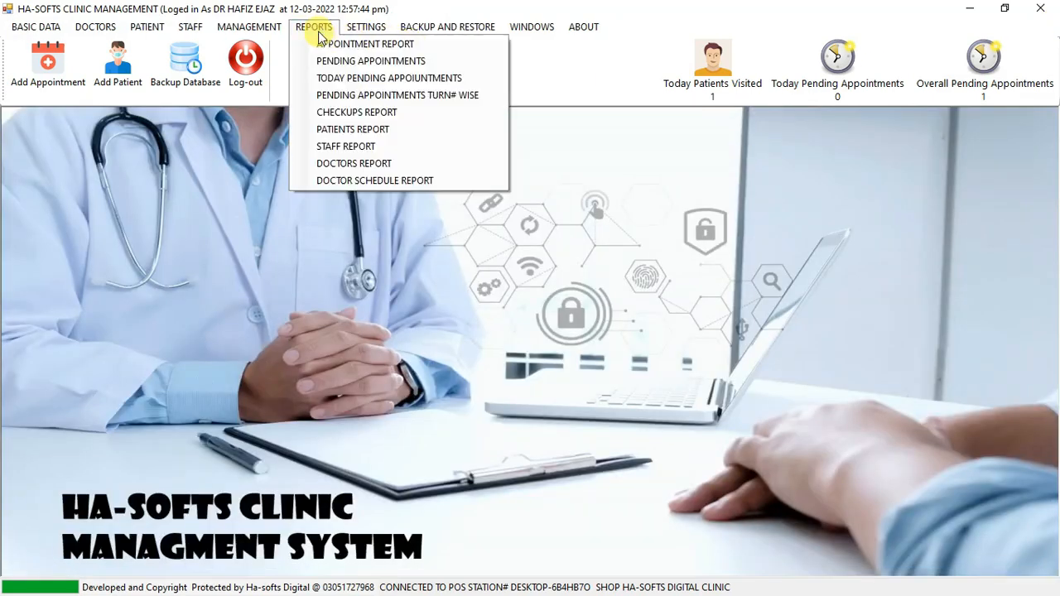
pyautogui.click(421, 65)
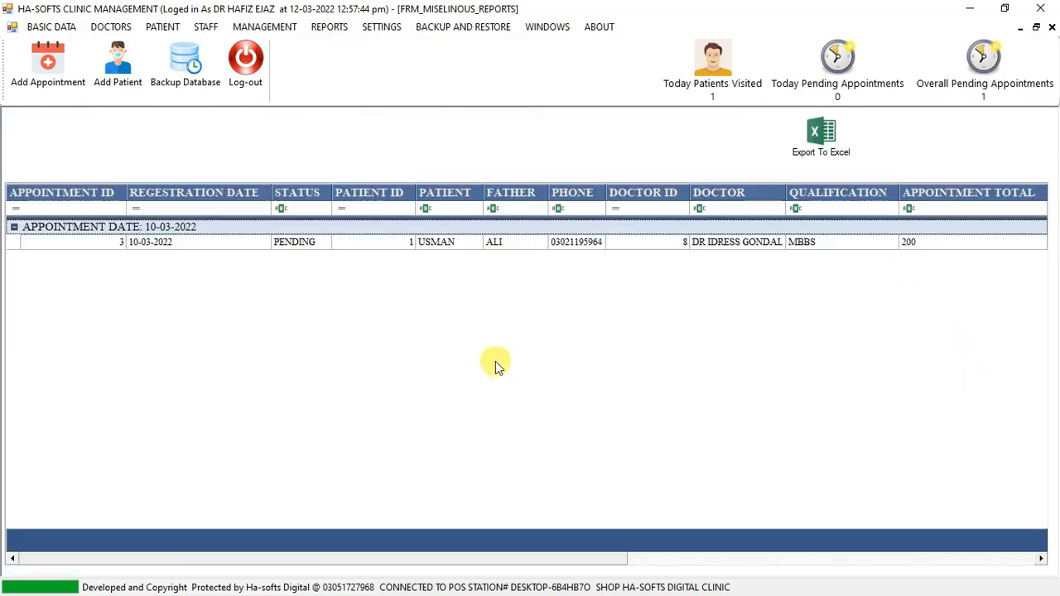
pyautogui.click(1052, 30)
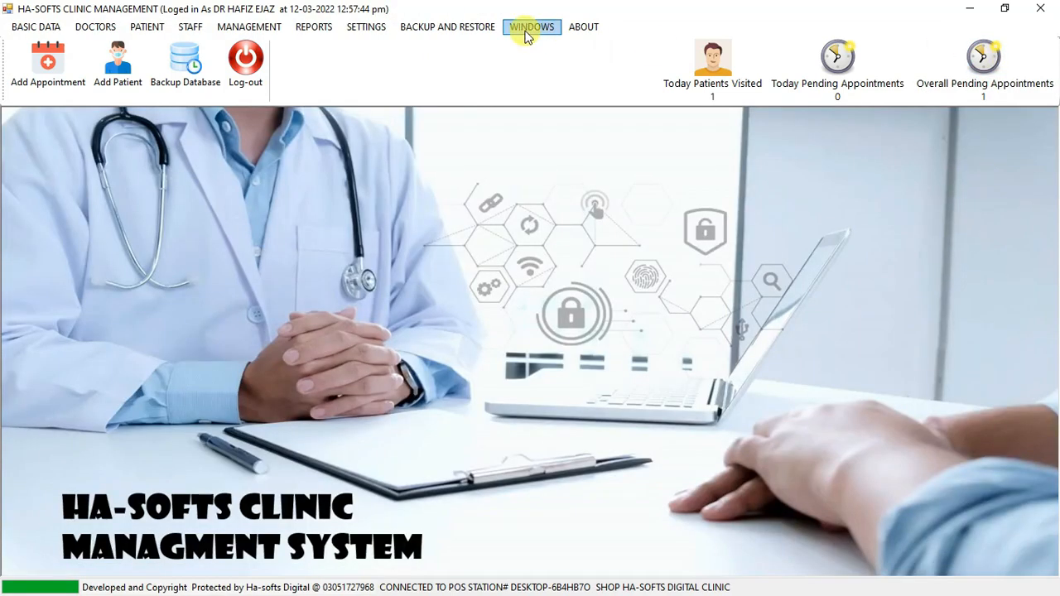
# View the report of today's pending appointments and close it.
pyautogui.click(315, 28)
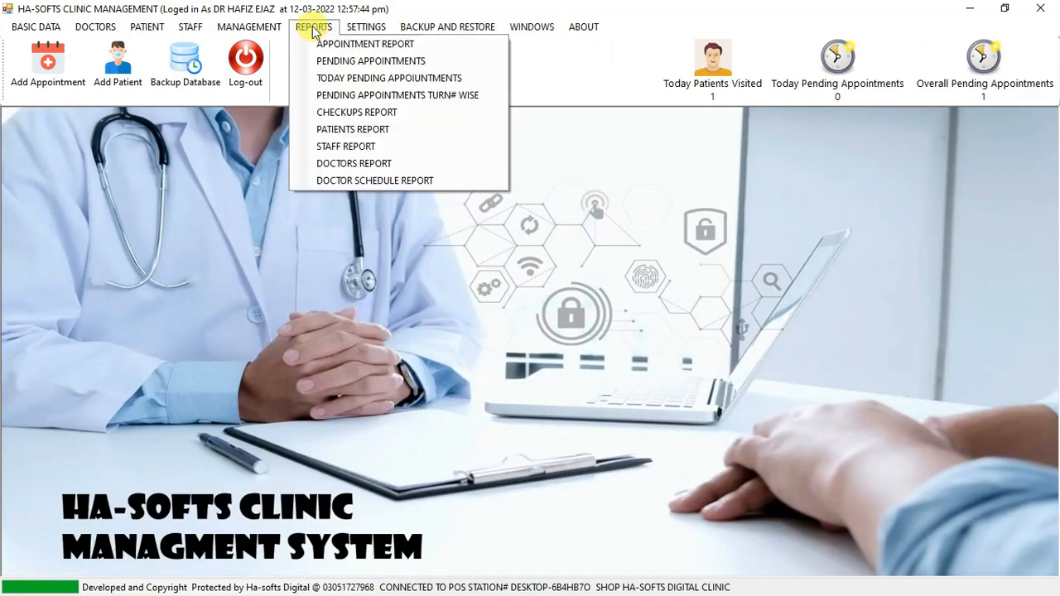
pyautogui.click(381, 86)
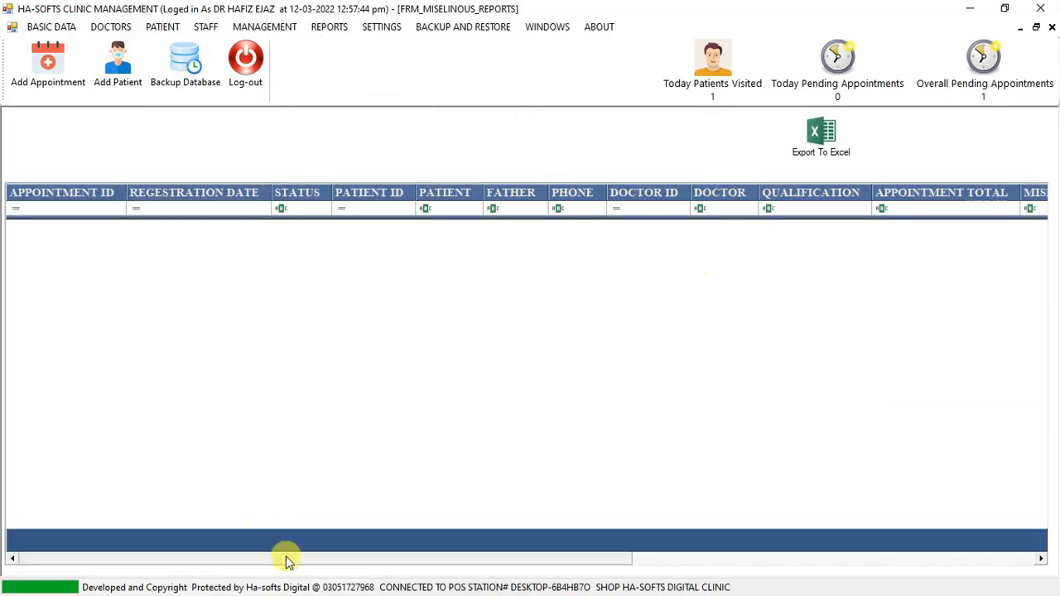
pyautogui.click(1052, 26)
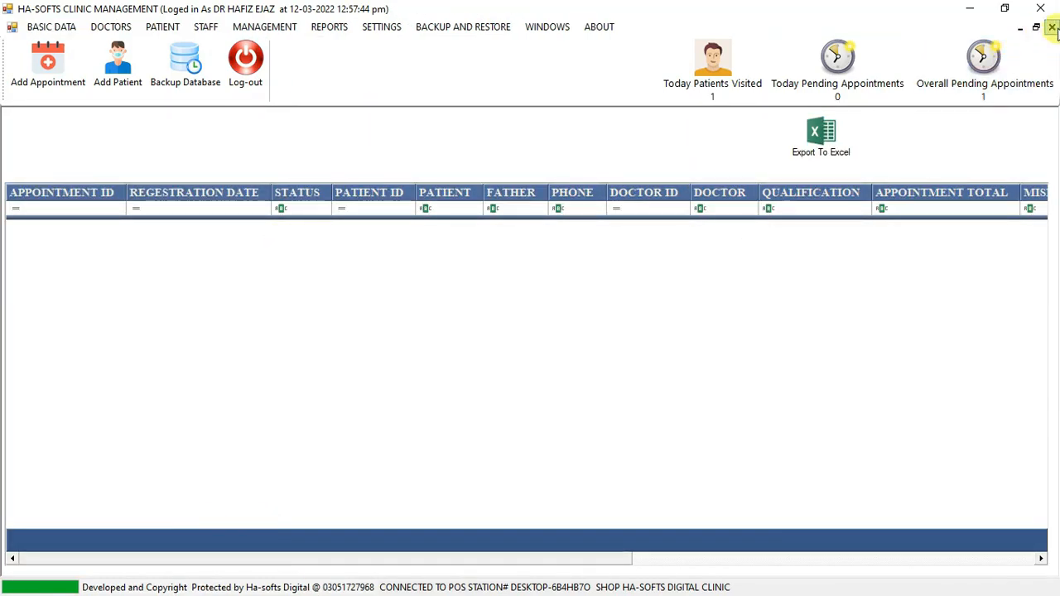
# Open the turn-number-wise pending appointments report, check the listed patient's turn number and close the report.
pyautogui.click(315, 27)
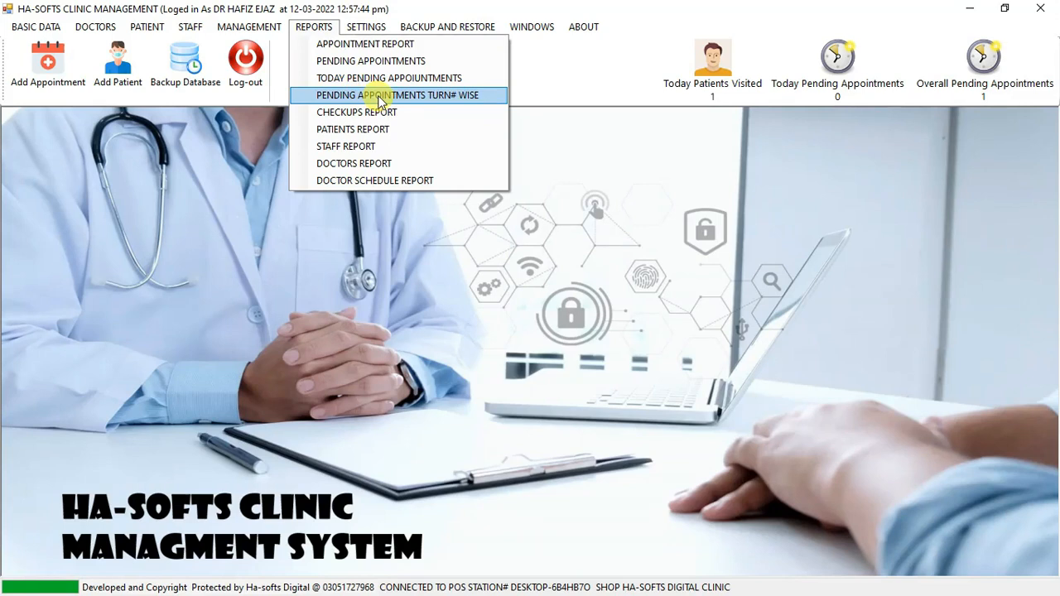
pyautogui.click(381, 97)
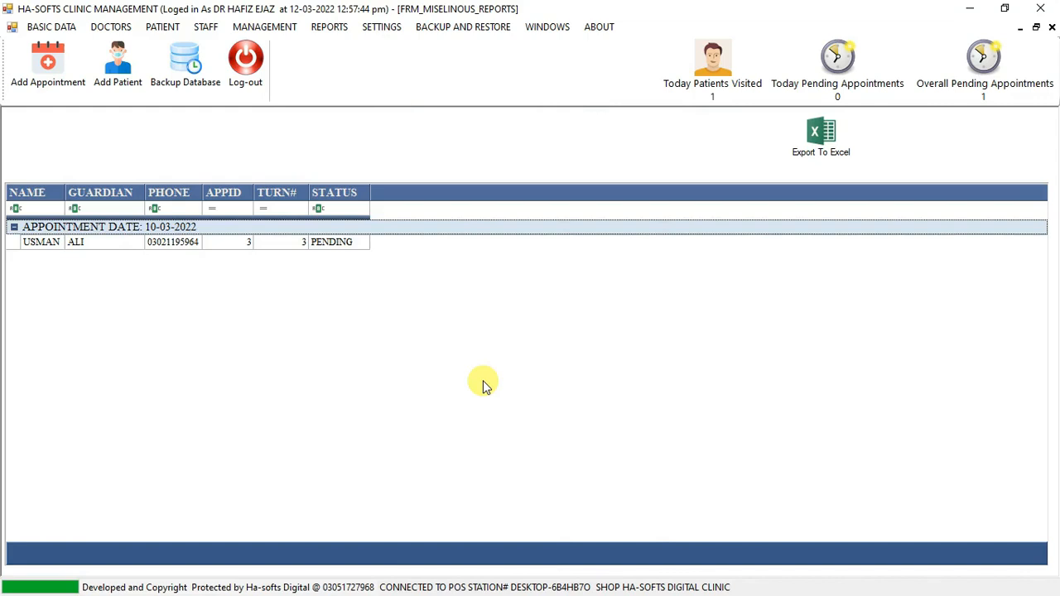
pyautogui.click(277, 243)
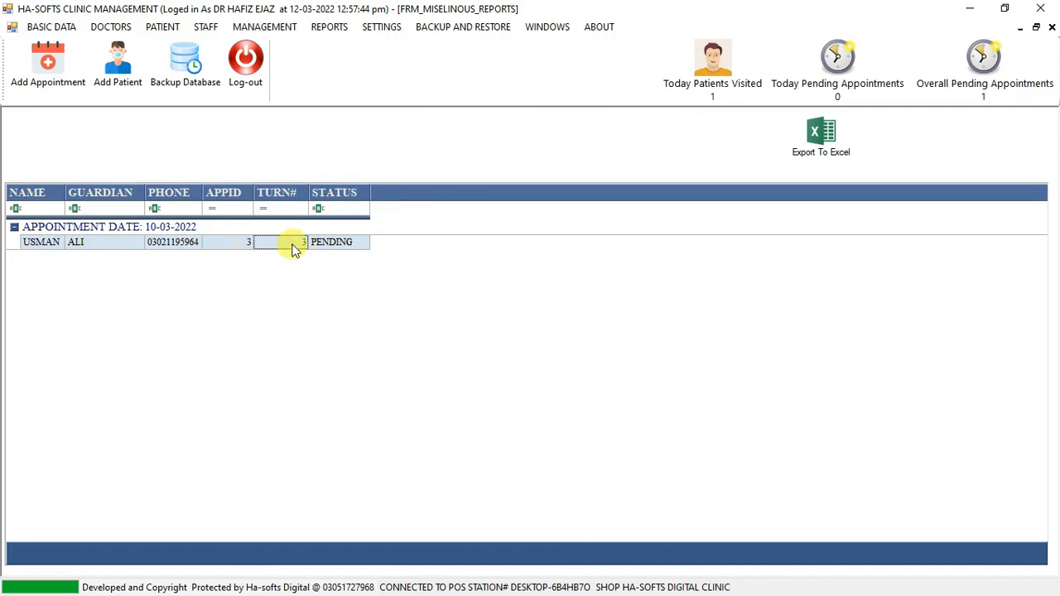
pyautogui.click(1052, 28)
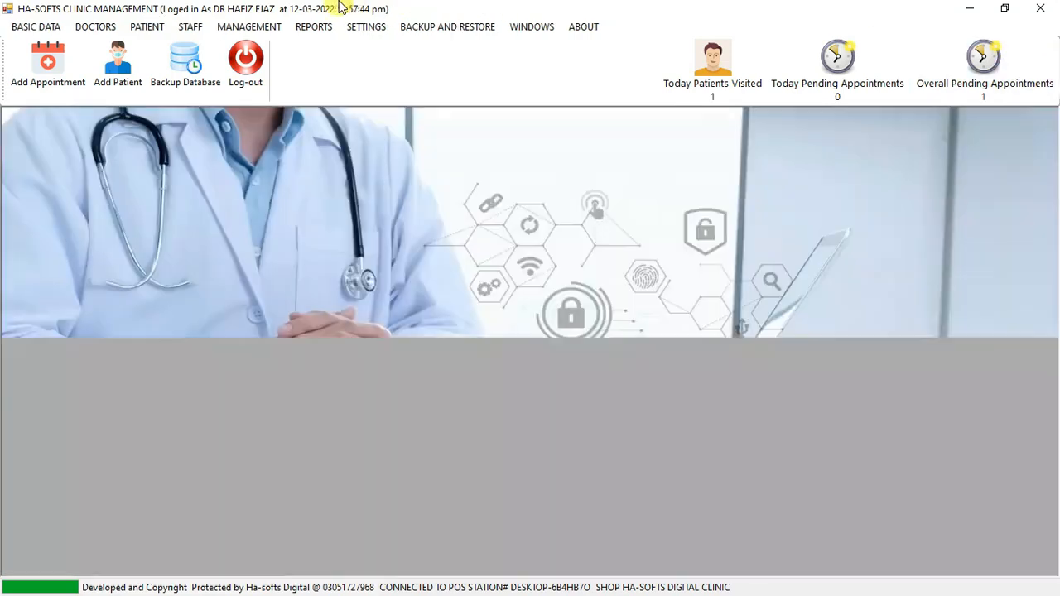
# Open the checkups report, look through the patient entries grouped by appointment date and close it.
pyautogui.click(319, 26)
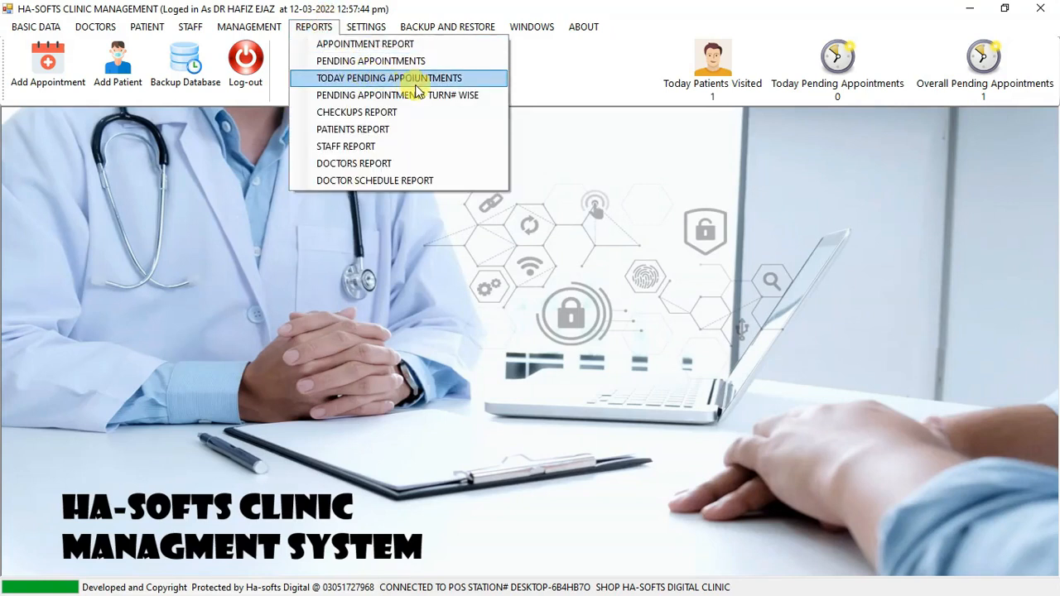
pyautogui.click(417, 117)
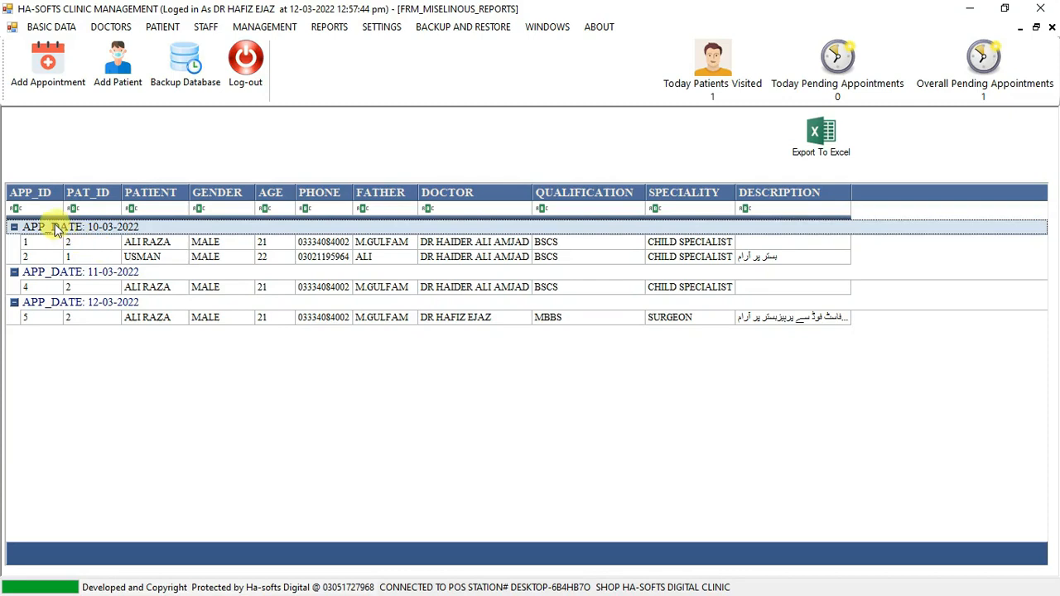
pyautogui.click(152, 245)
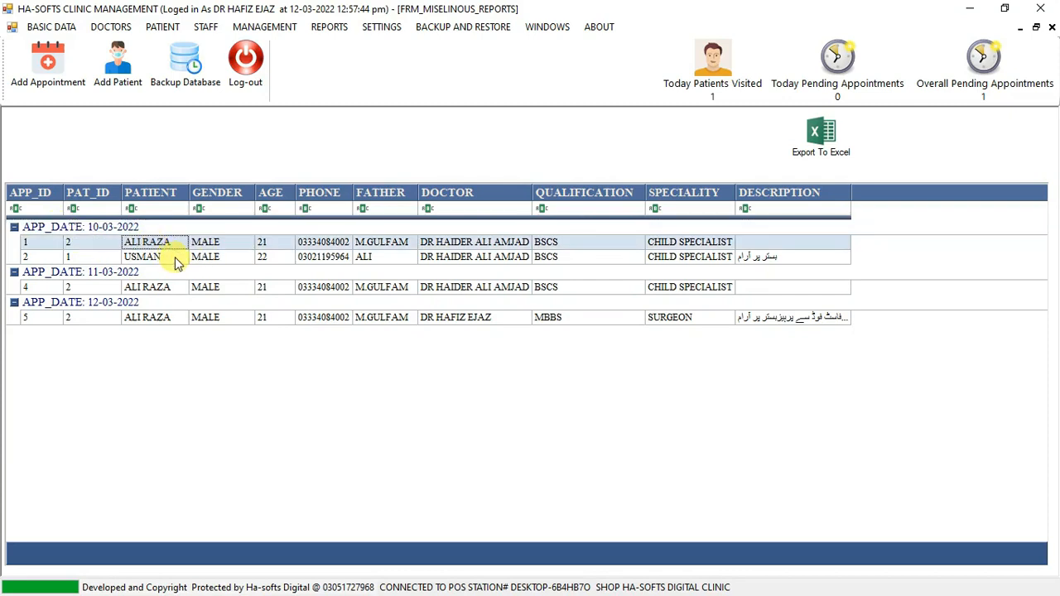
pyautogui.click(174, 260)
pyautogui.click(161, 244)
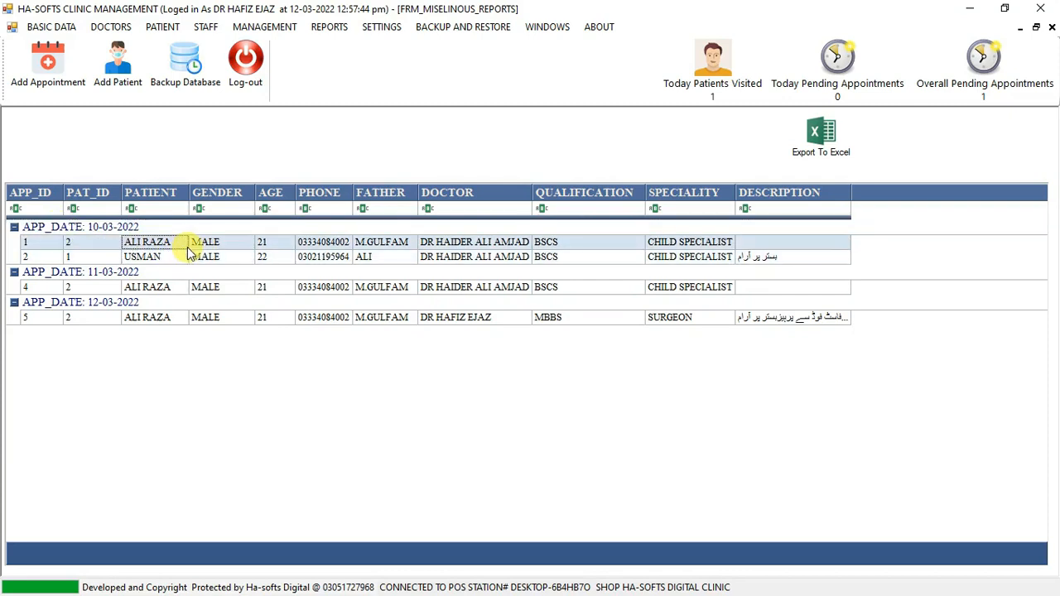
pyautogui.click(156, 287)
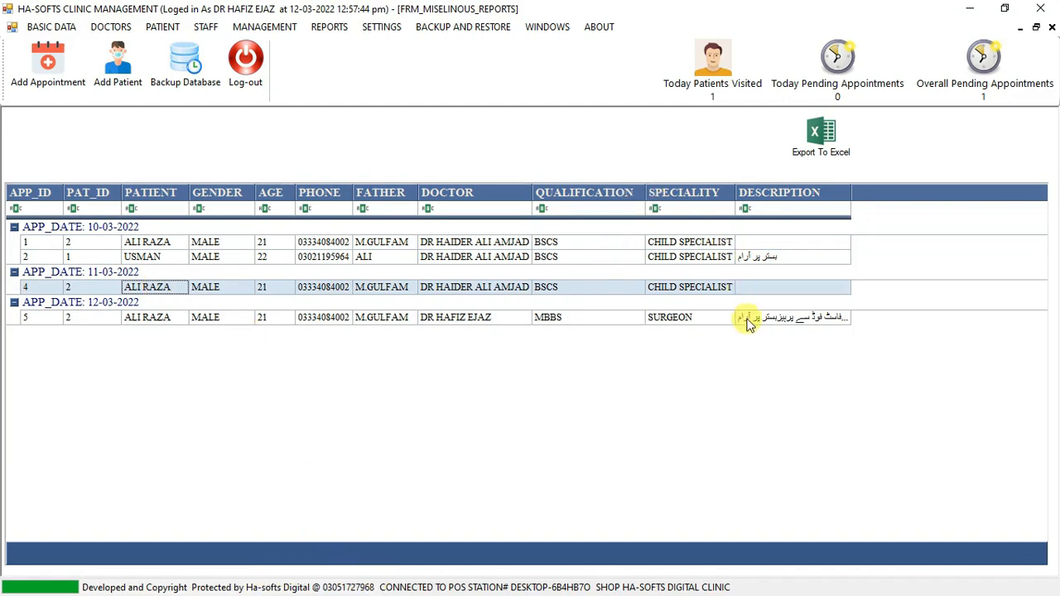
pyautogui.click(1052, 26)
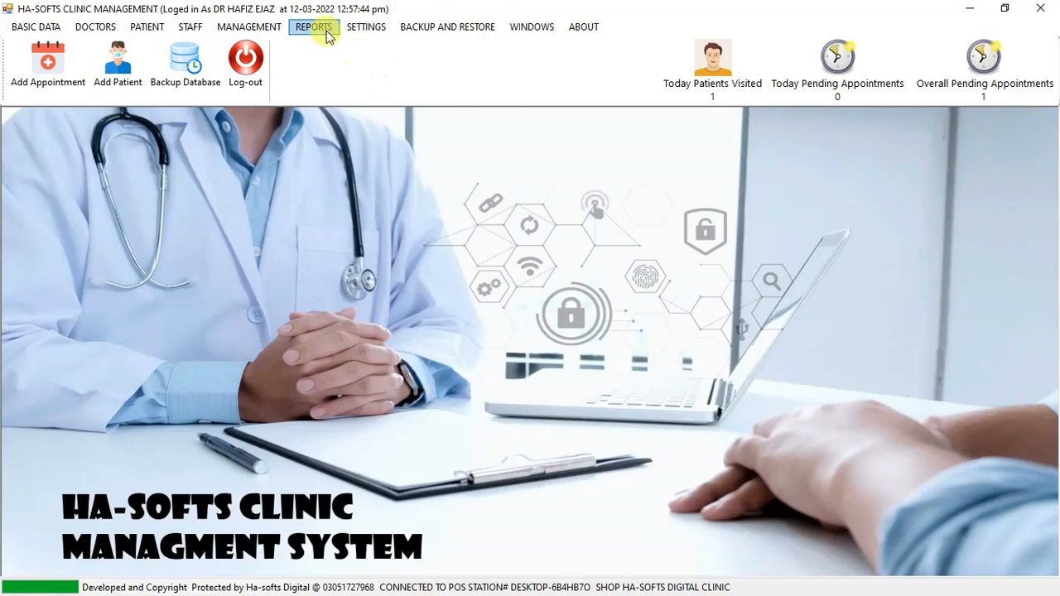
# View the patients report and the staff report, closing each one after reading it.
pyautogui.click(314, 27)
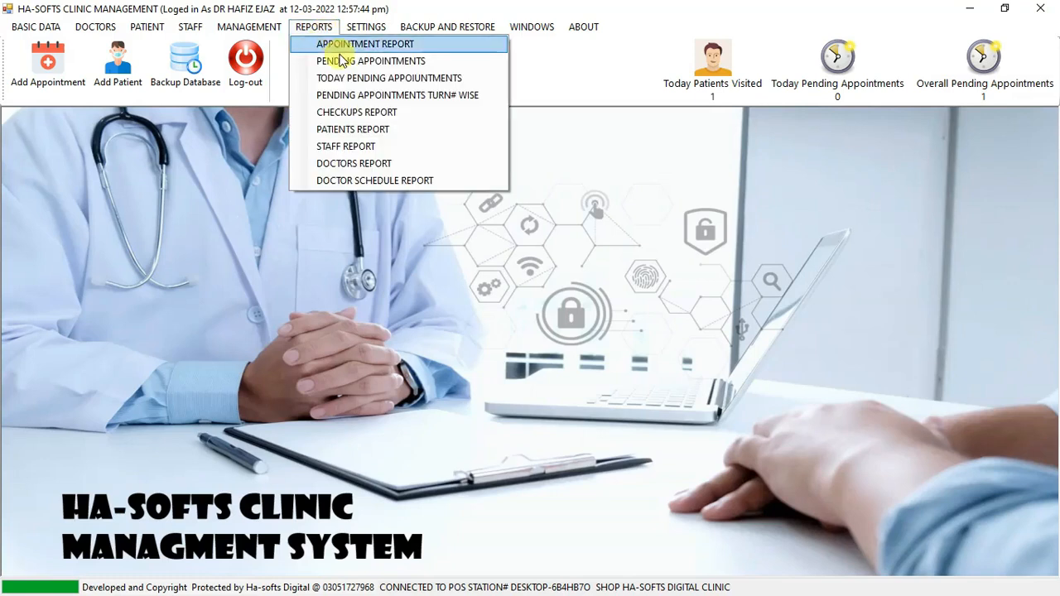
pyautogui.click(402, 130)
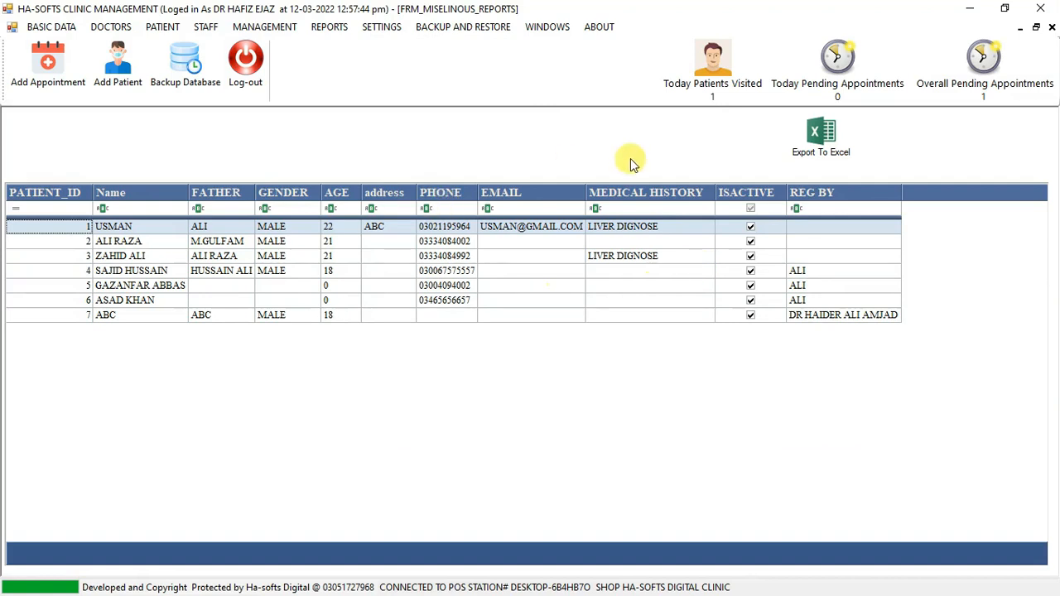
pyautogui.click(1052, 27)
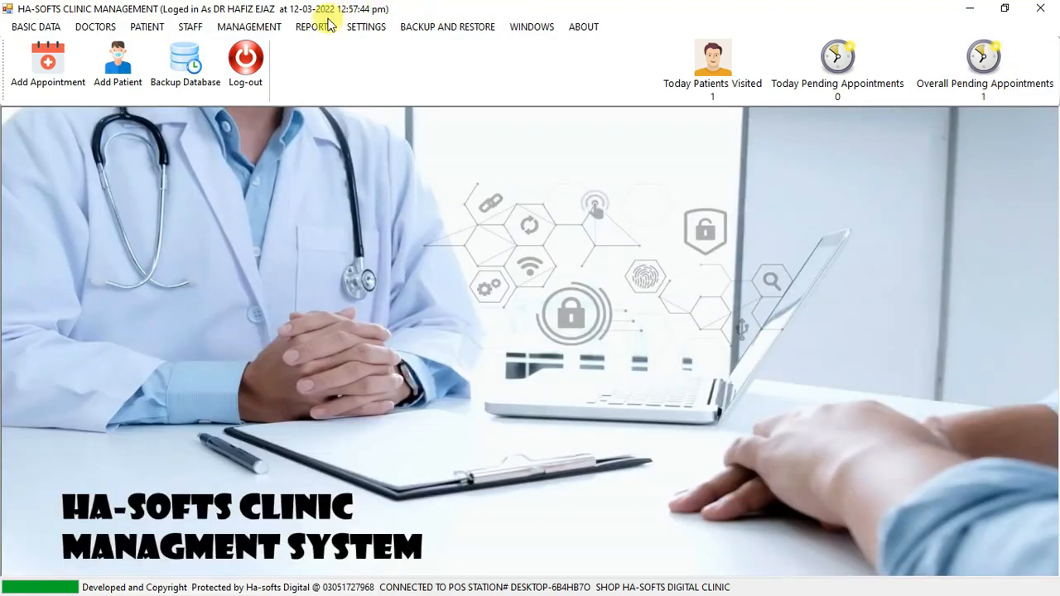
pyautogui.click(313, 27)
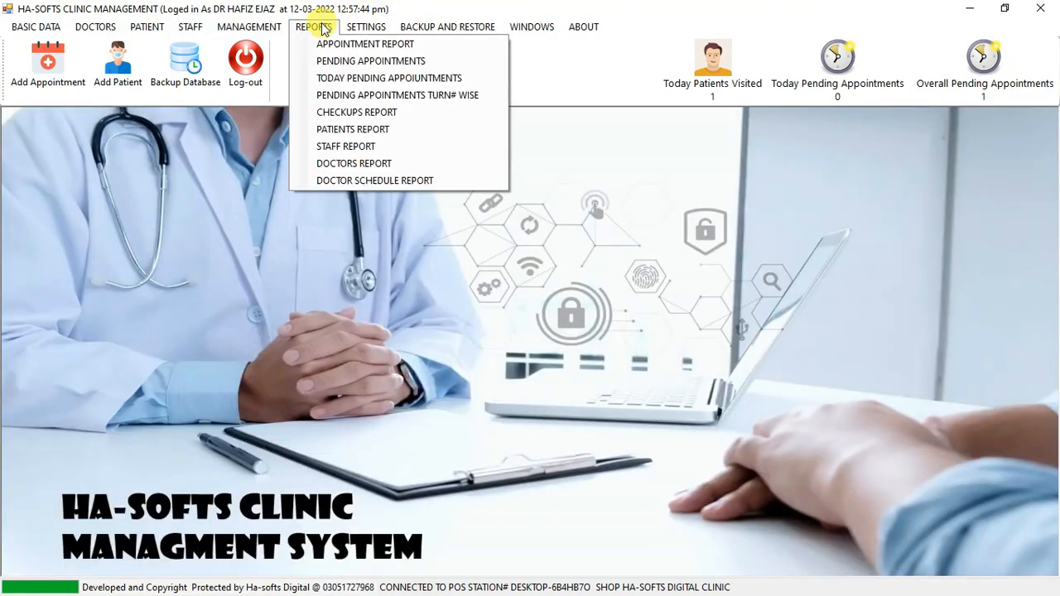
pyautogui.click(385, 151)
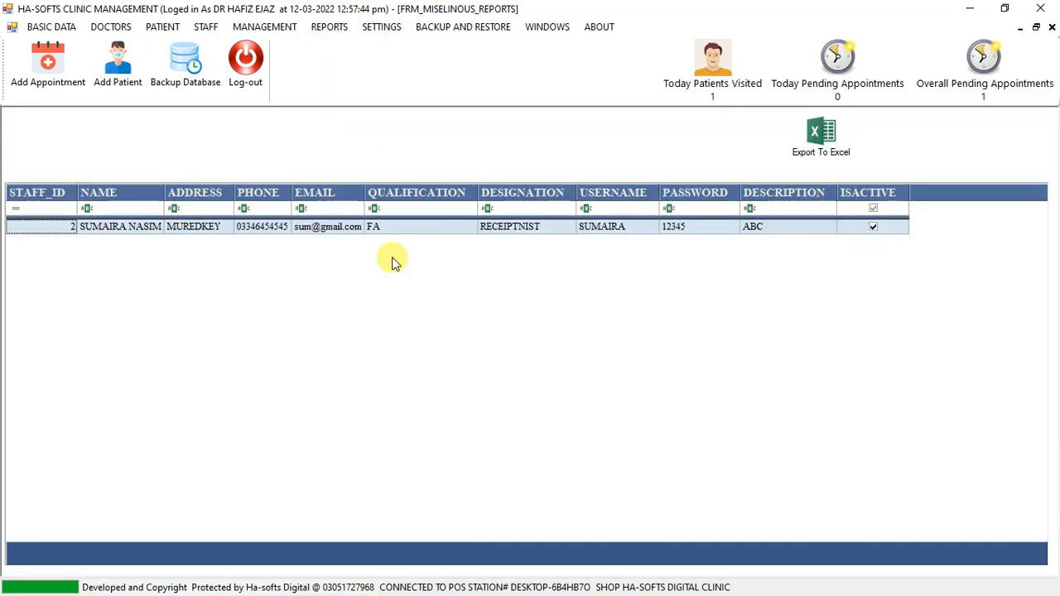
pyautogui.click(1052, 27)
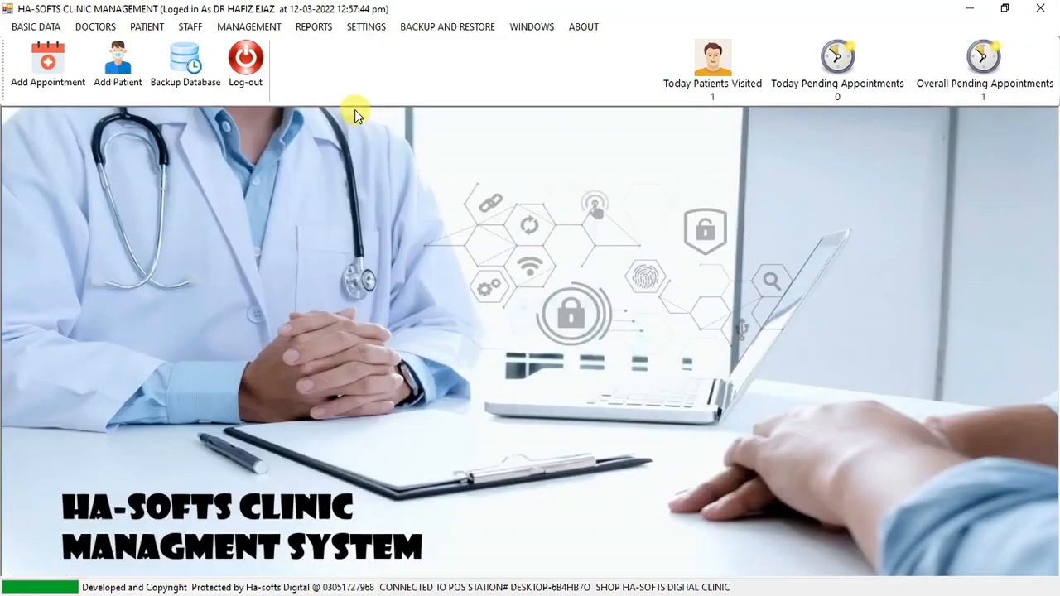
# View and close the doctors report, and open the doctor schedule report to examine each doctor's weekly availability.
pyautogui.click(313, 27)
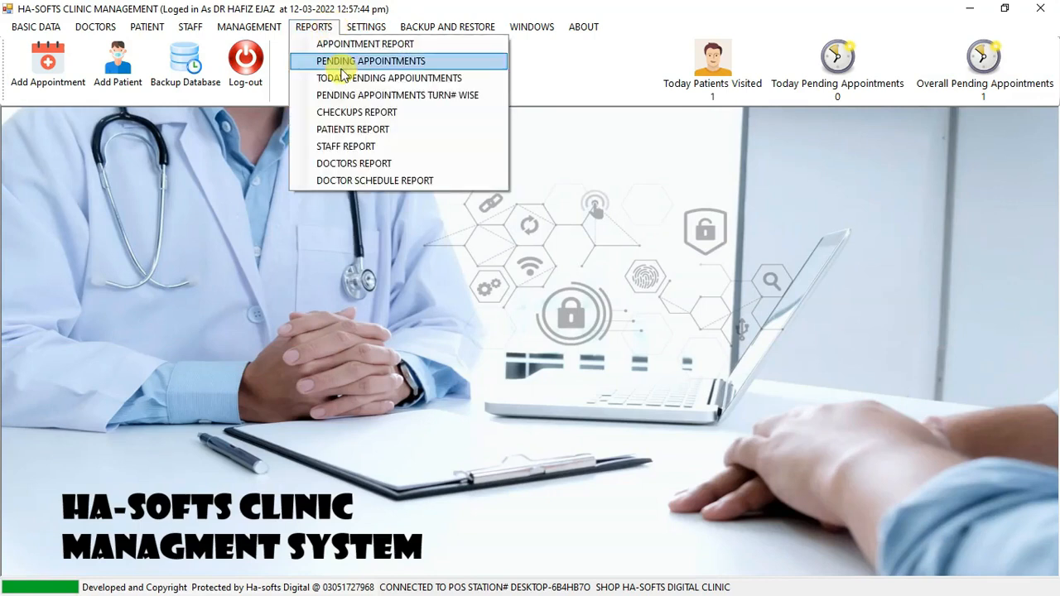
pyautogui.click(377, 168)
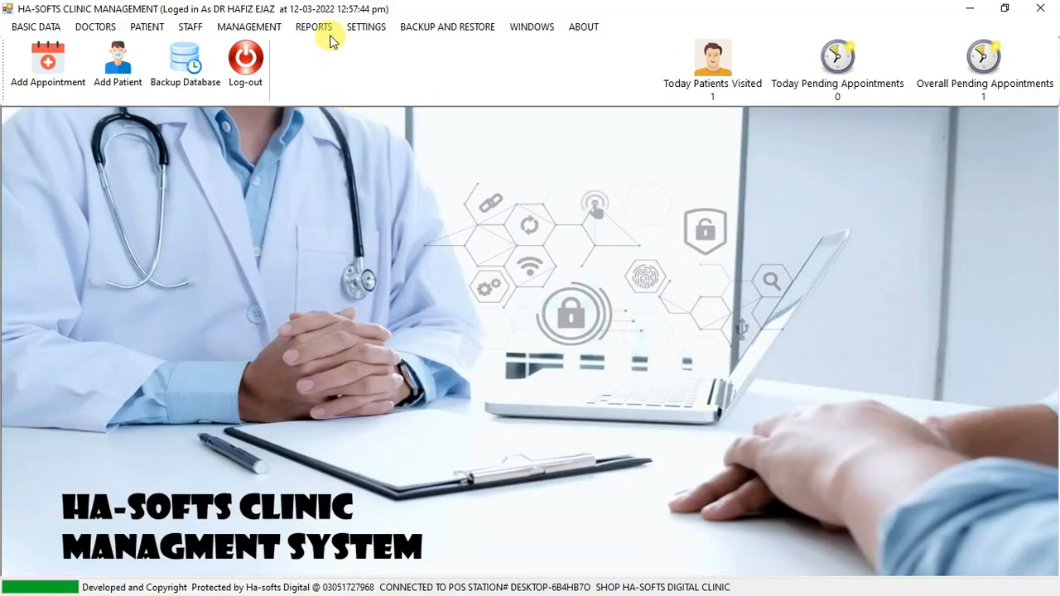
pyautogui.click(318, 26)
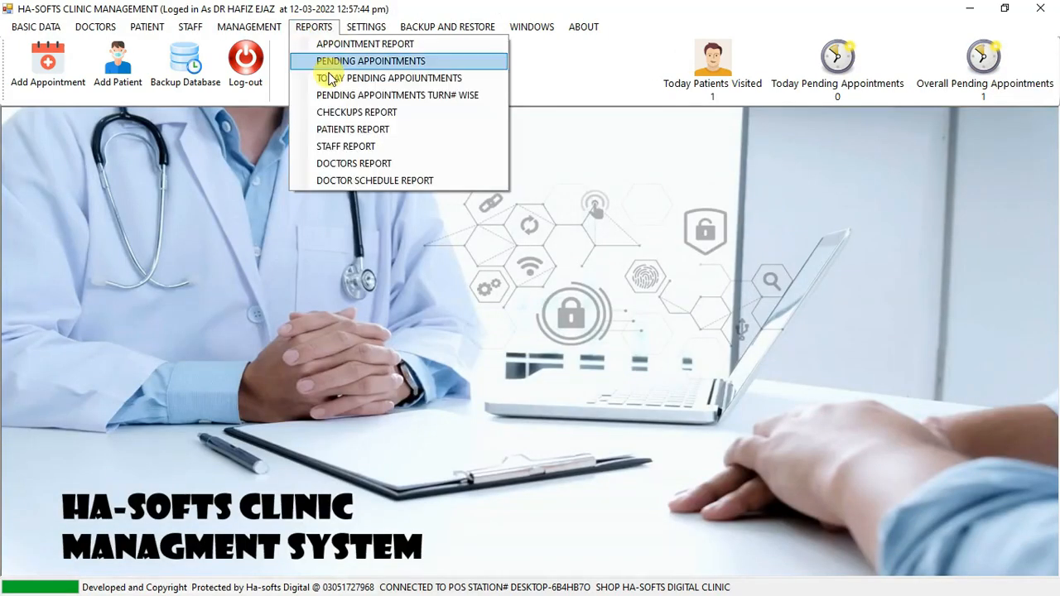
pyautogui.click(391, 181)
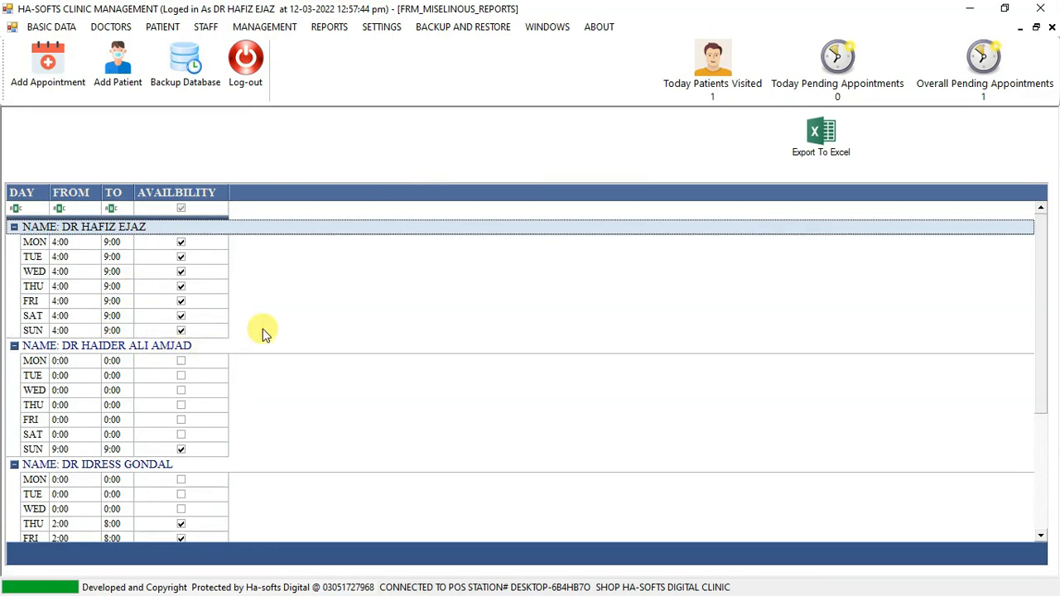
pyautogui.moveTo(1042, 250); pyautogui.dragTo(1036, 189)
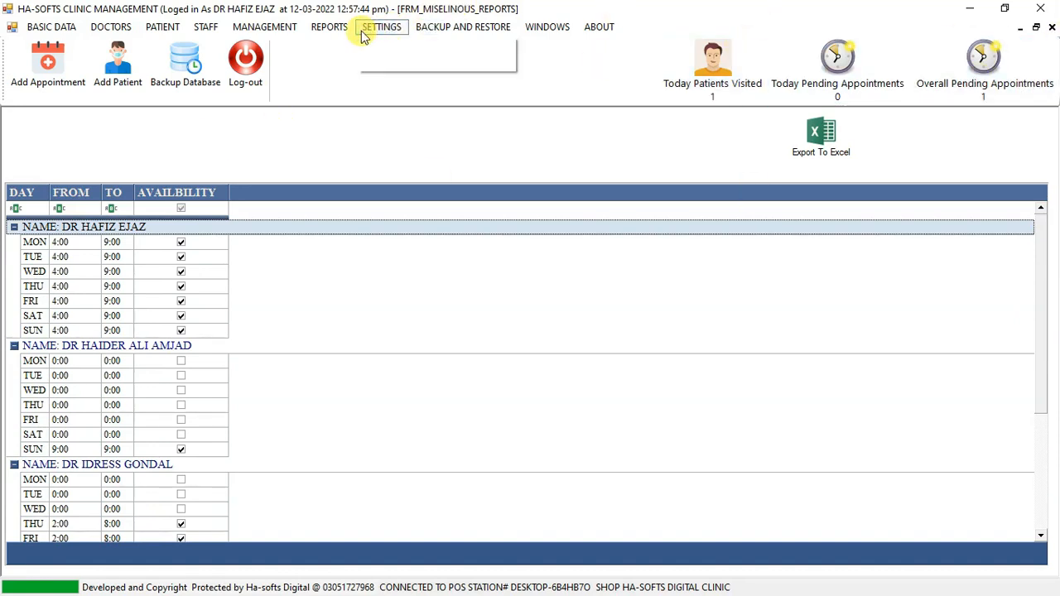
# Open the appointment report and look over the doctor, fee and payment columns of today's appointments.
pyautogui.click(334, 29)
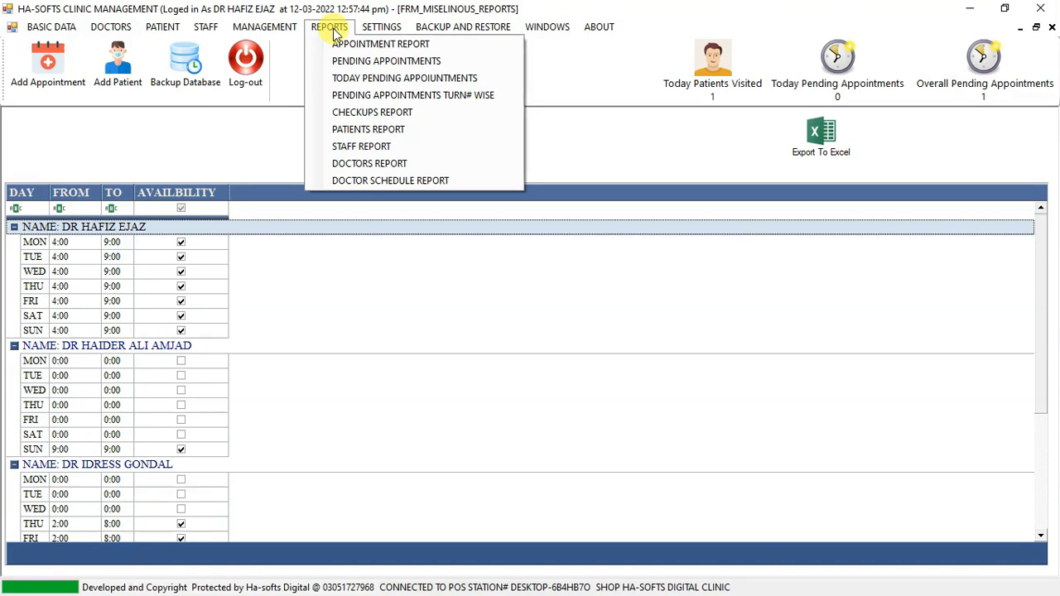
pyautogui.click(360, 43)
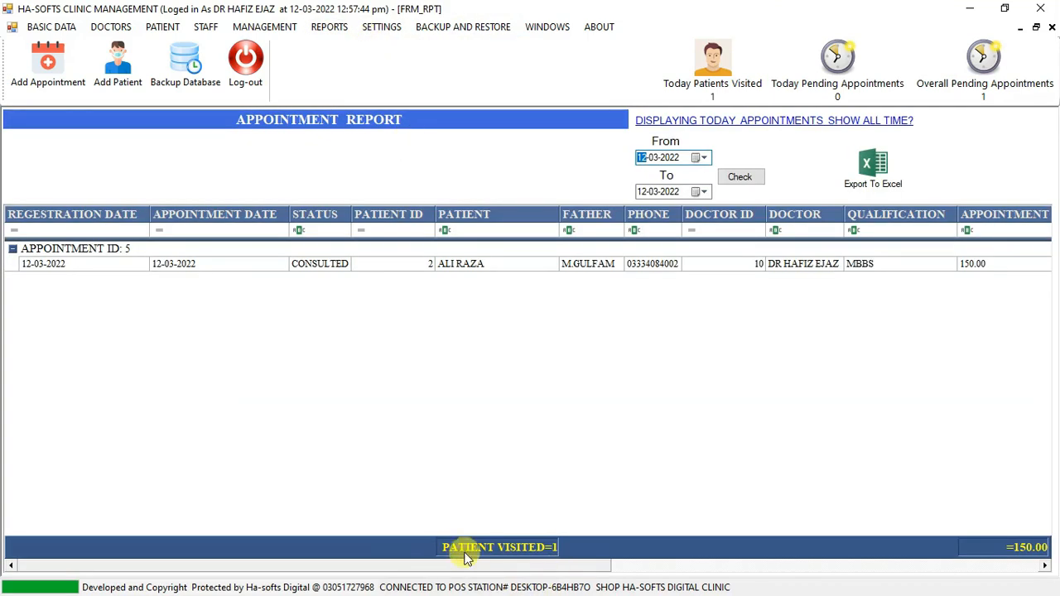
pyautogui.moveTo(422, 568); pyautogui.dragTo(890, 585)
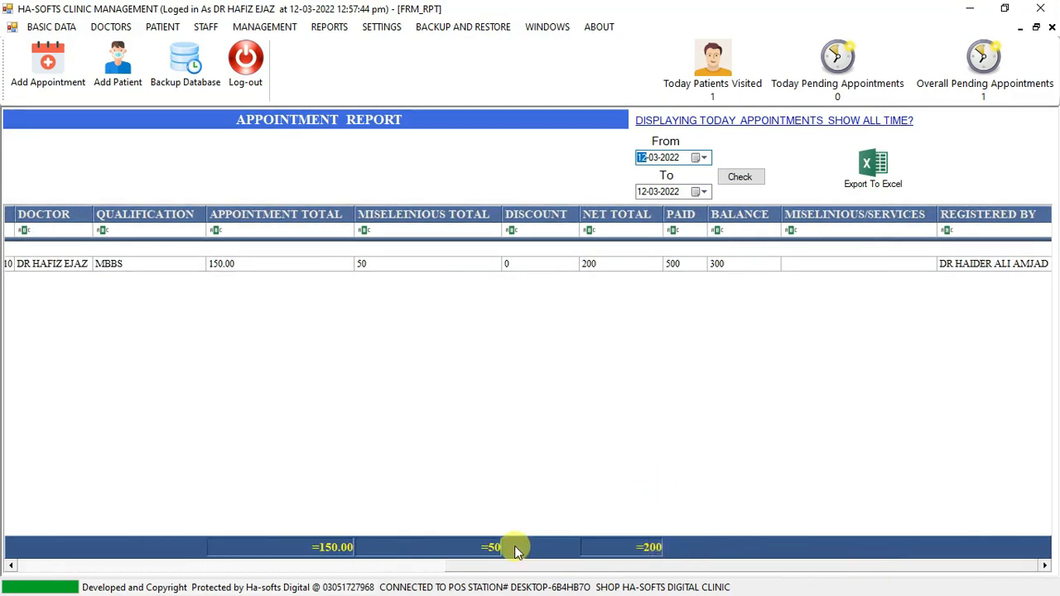
# Show appointments for all time, look over the report's columns and totals, and close all open reports.
pyautogui.click(785, 124)
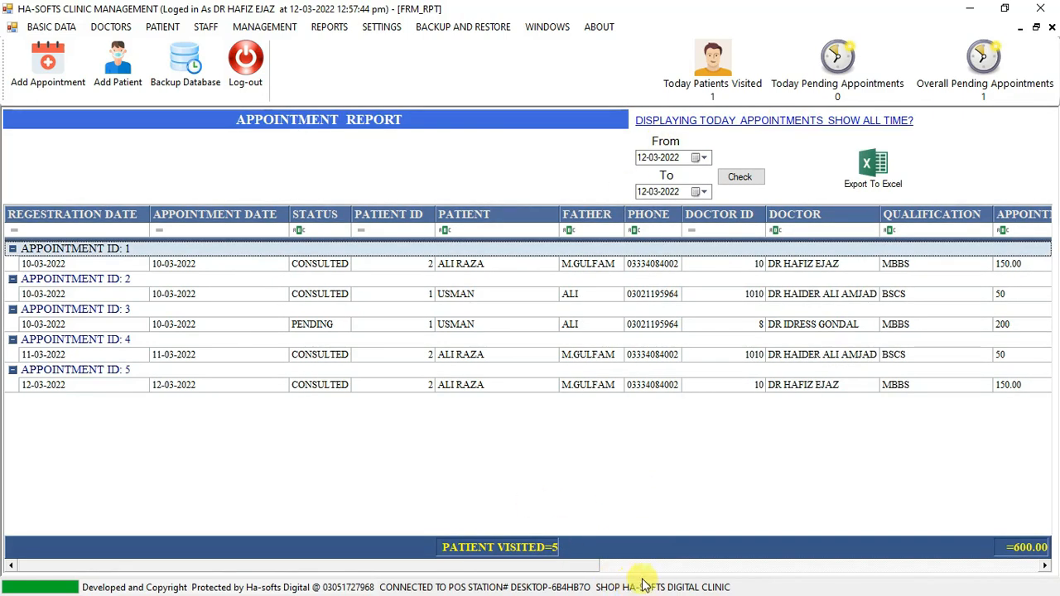
pyautogui.moveTo(643, 579); pyautogui.dragTo(980, 592)
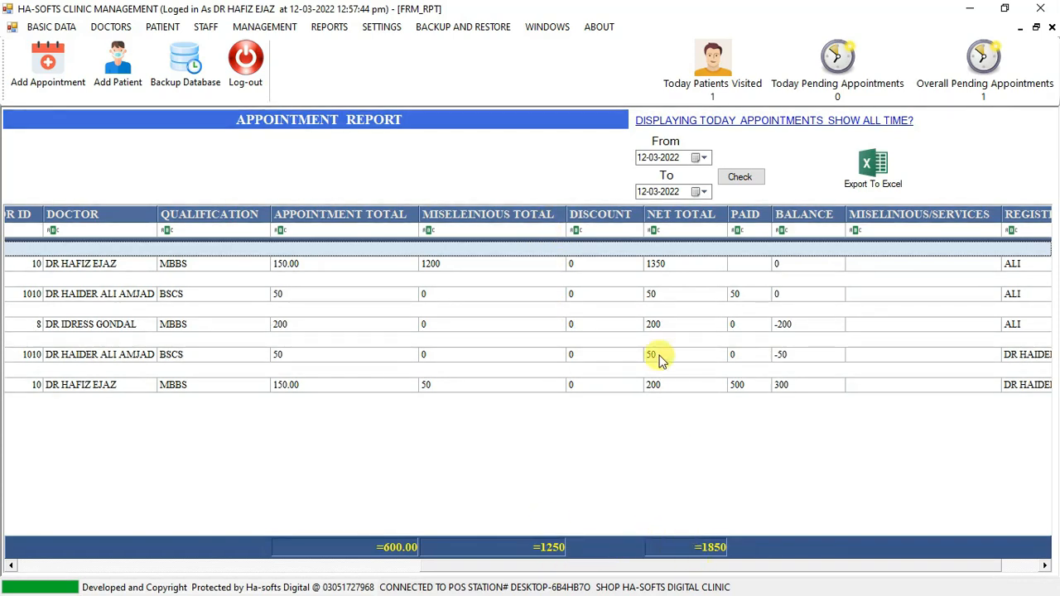
pyautogui.moveTo(732, 566); pyautogui.dragTo(346, 557)
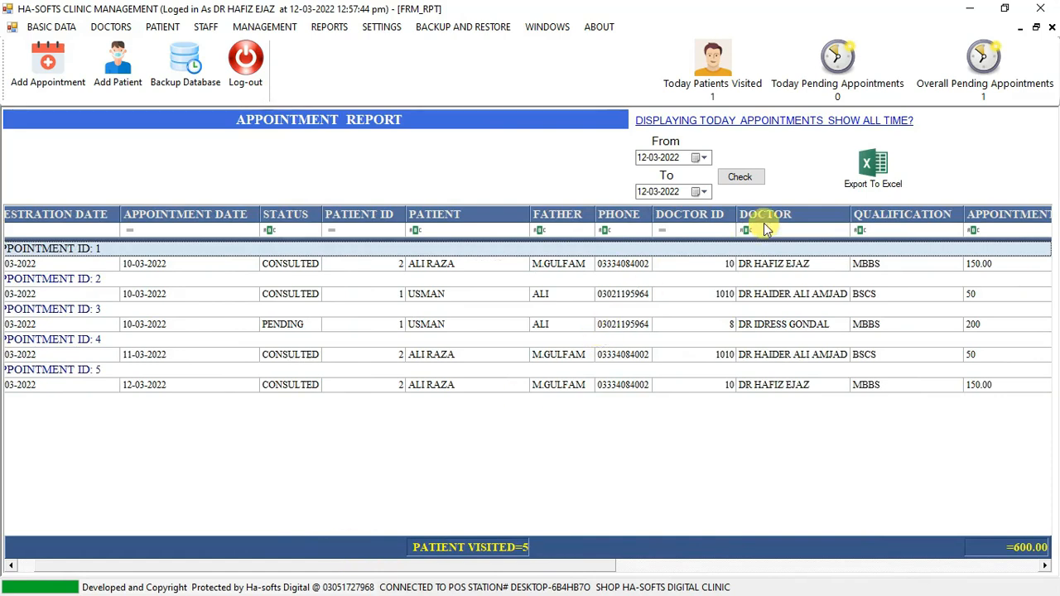
pyautogui.click(1052, 28)
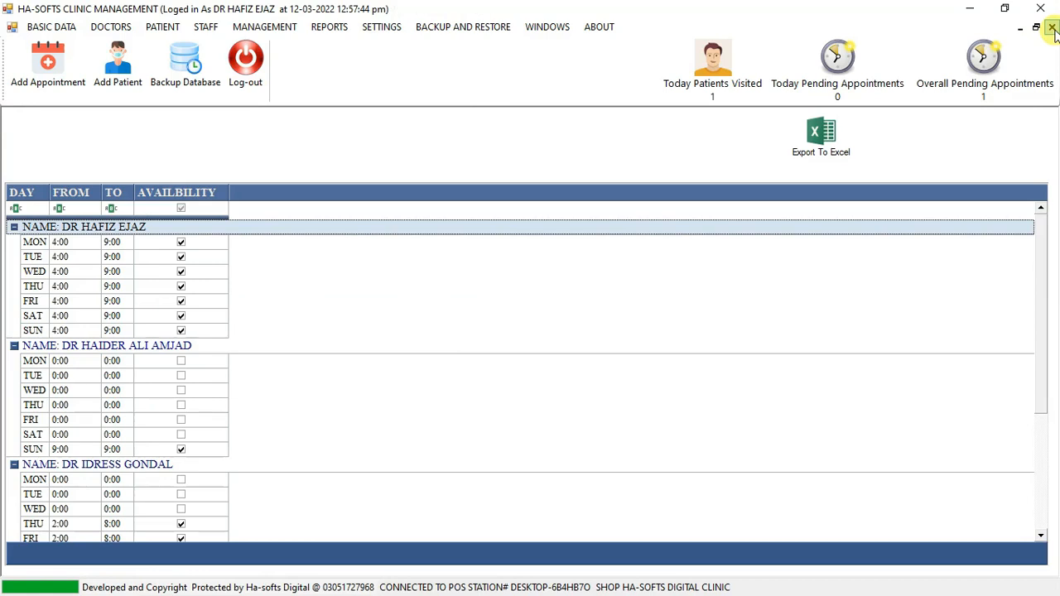
pyautogui.click(1052, 28)
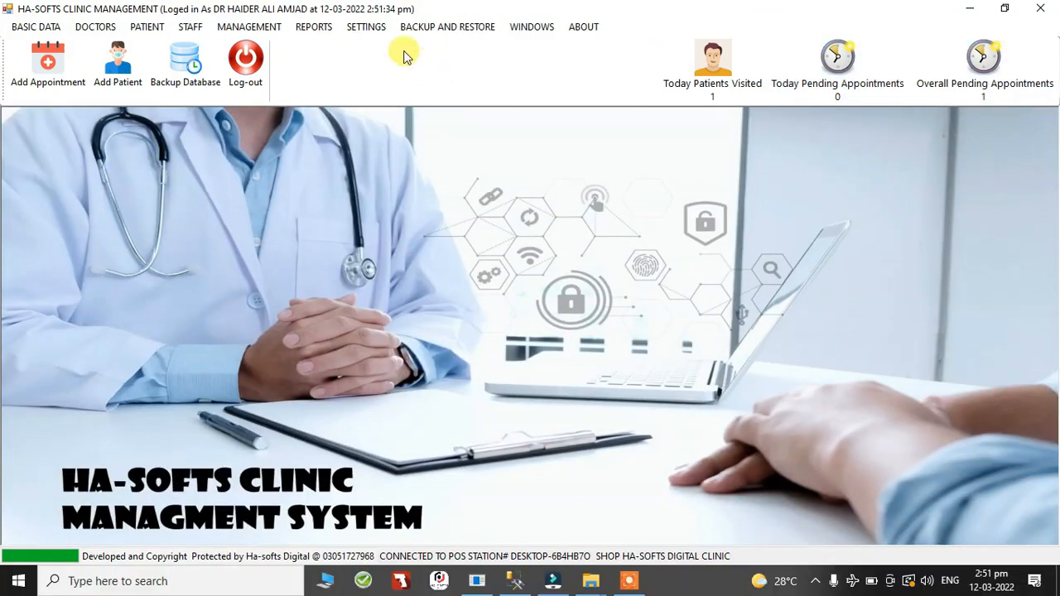
# Open the clinic configuration, review the store details, footer text and backup location fields, and close it without updating.
pyautogui.click(374, 34)
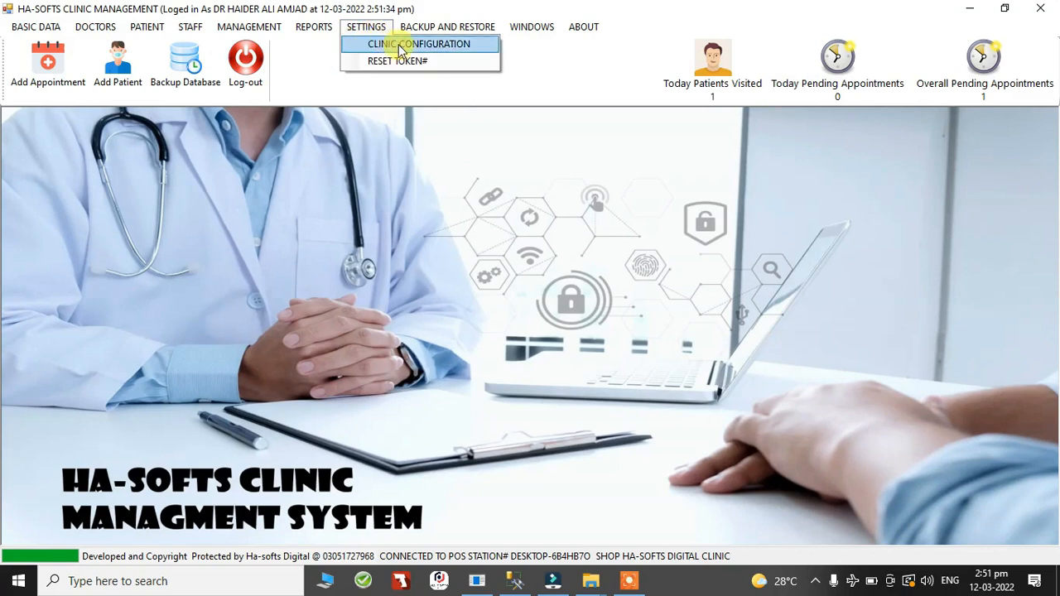
pyautogui.click(443, 52)
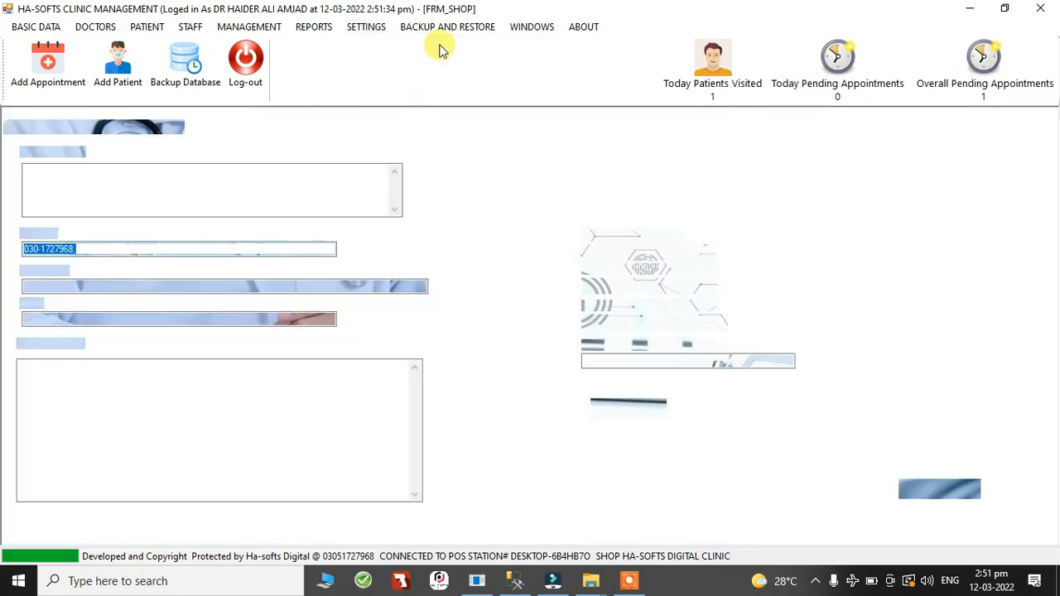
pyautogui.moveTo(137, 170); pyautogui.dragTo(9, 171)
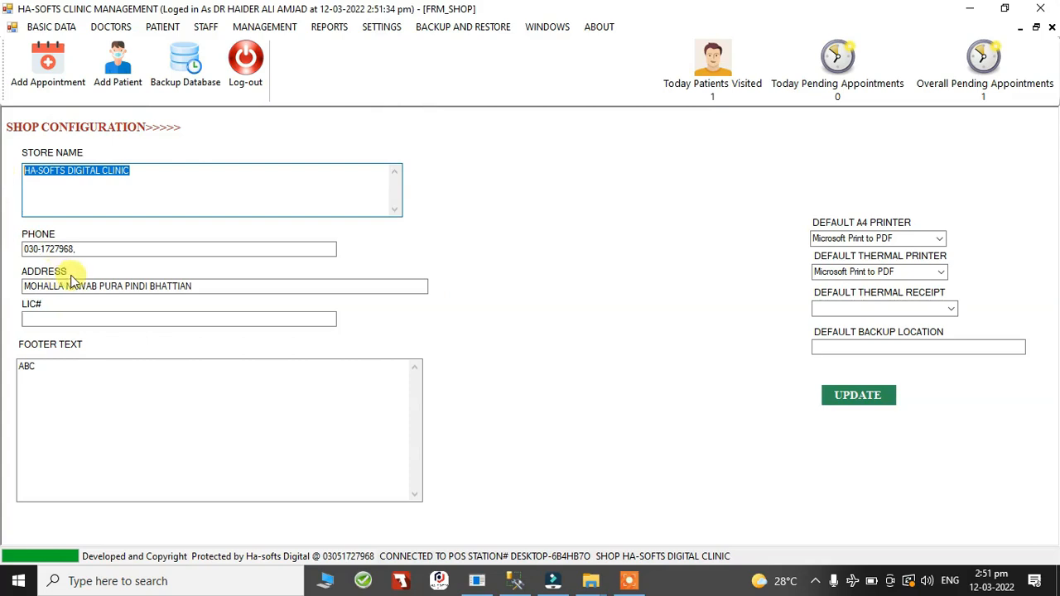
pyautogui.moveTo(104, 249); pyautogui.dragTo(7, 267)
pyautogui.click(89, 288)
pyautogui.click(83, 319)
pyautogui.click(87, 383)
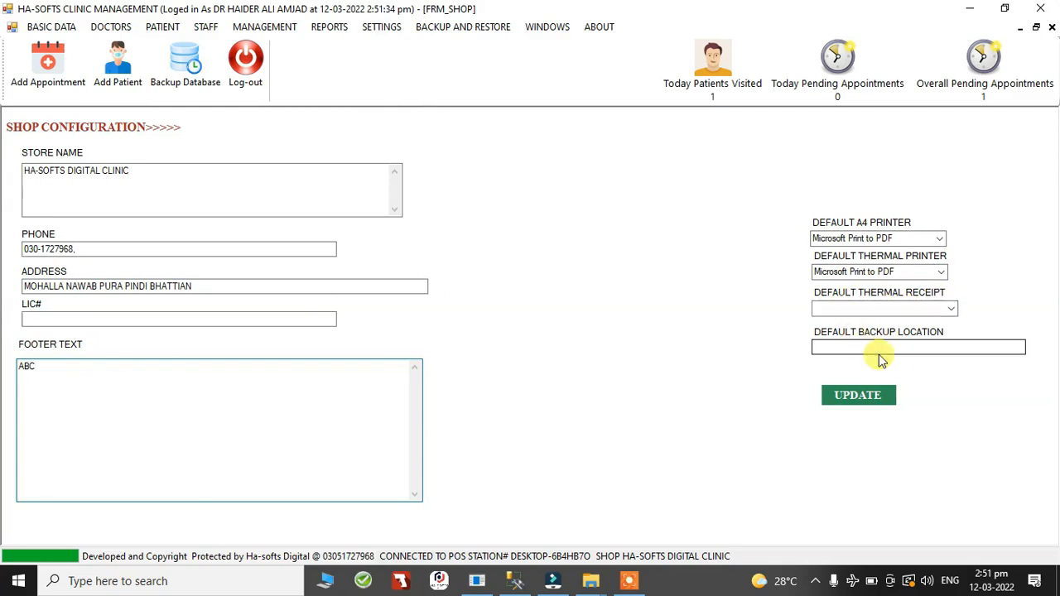
pyautogui.click(834, 347)
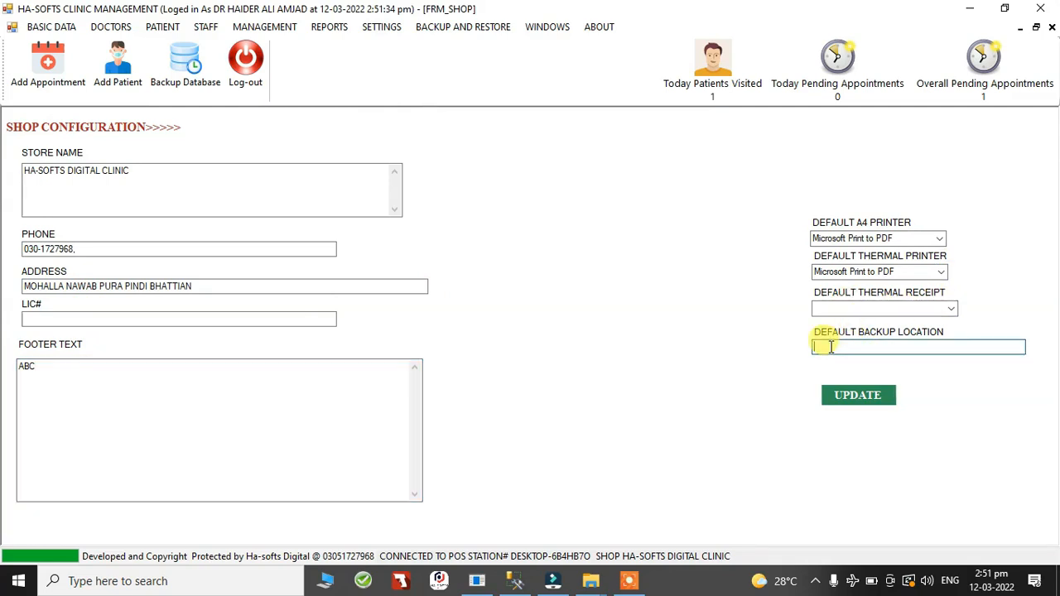
pyautogui.click(1052, 28)
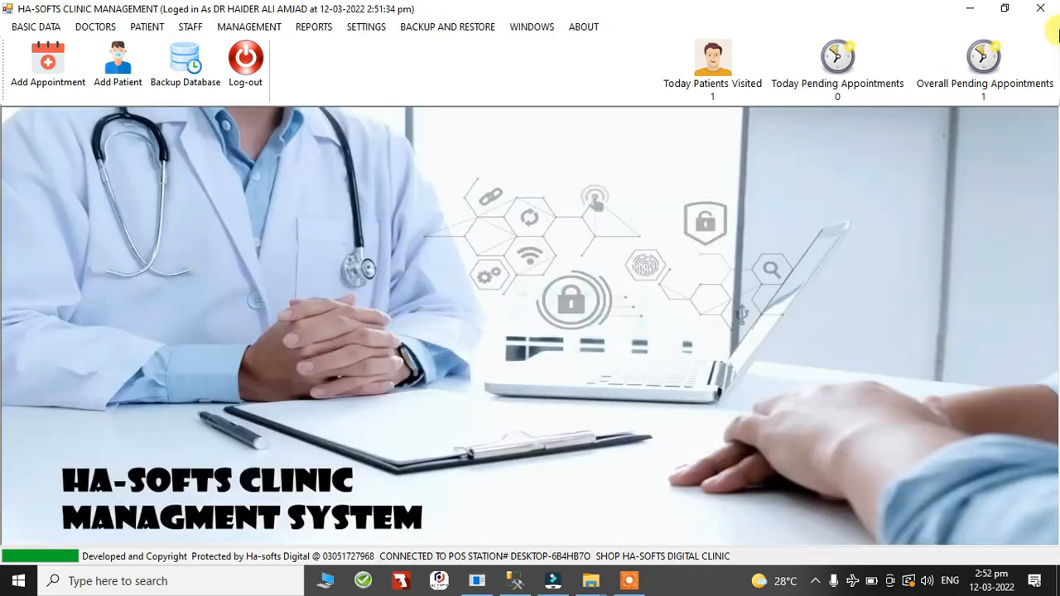